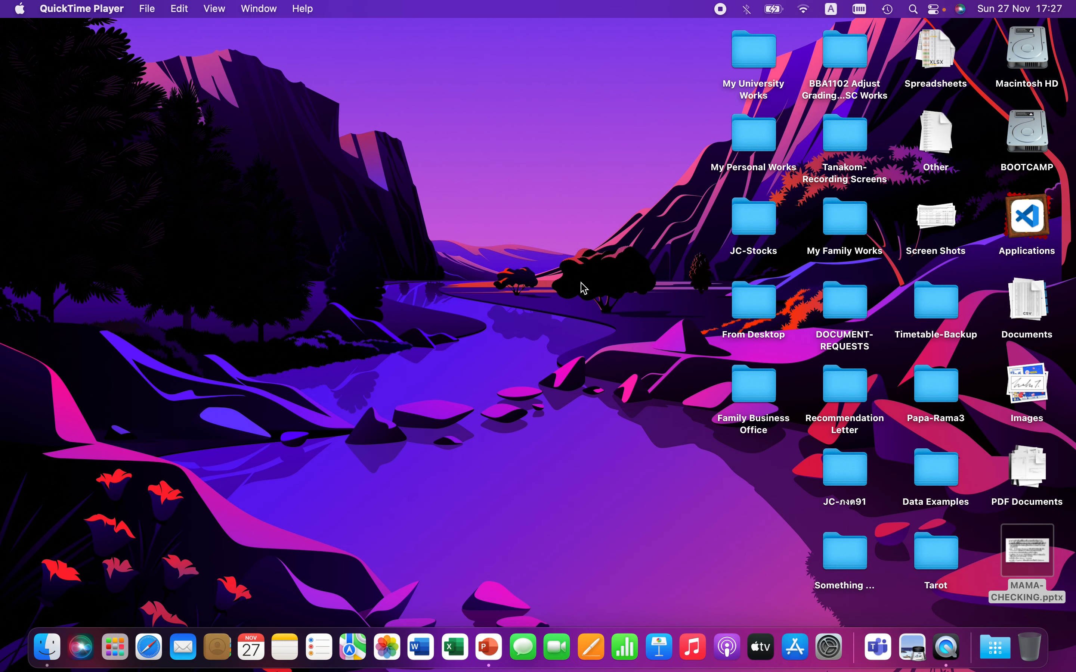
Step: Launch the manager-osx application from Launchpad
{"action": "key", "text": "F4"}
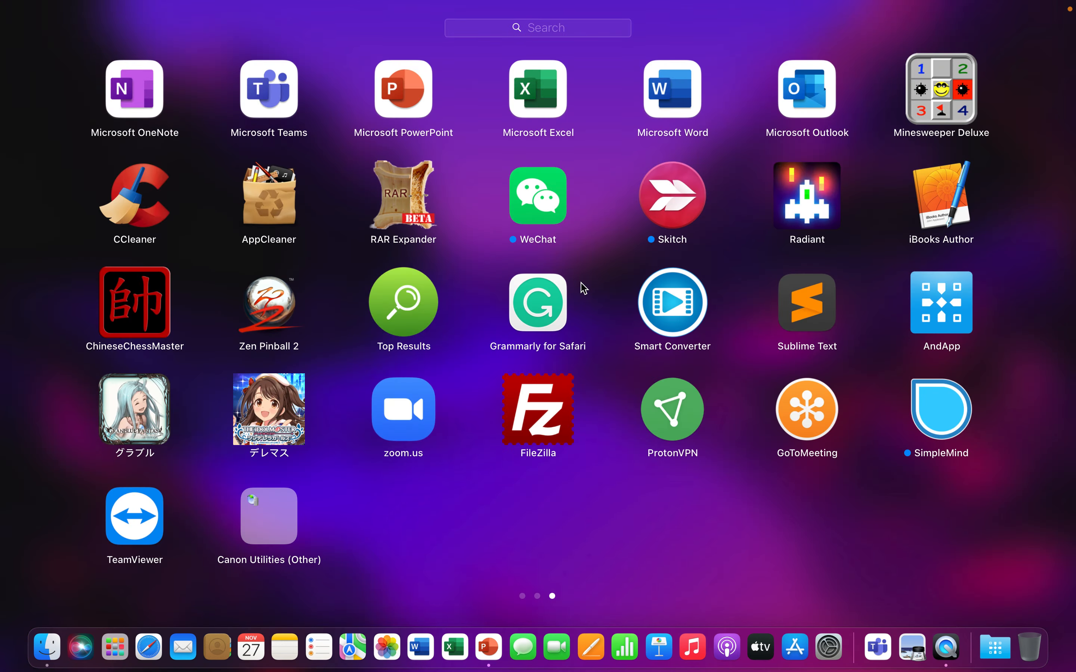
{"action": "left_click", "coordinate": [568, 35]}
{"action": "type", "text": "as"}
{"action": "key", "text": "BackSpace"}
{"action": "key", "text": "BackSpace"}
{"action": "type", "text": "xxx"}
{"action": "key", "text": "BackSpace"}
{"action": "key", "text": "BackSpace"}
{"action": "type", "text": "xx"}
{"action": "key", "text": "BackSpace"}
{"action": "key", "text": "BackSpace"}
{"action": "type", "text": "x"}
{"action": "key", "text": "BackSpace"}
{"action": "key", "text": "BackSpace"}
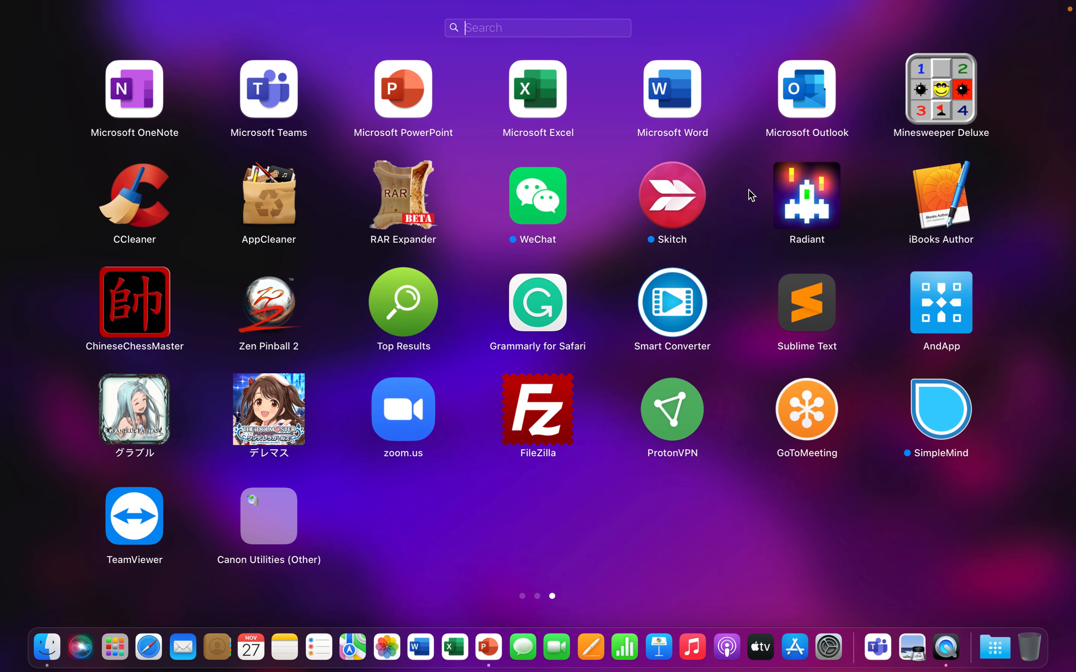
{"action": "scroll", "coordinate": [752, 196], "scroll_direction": "left", "scroll_amount": 5}
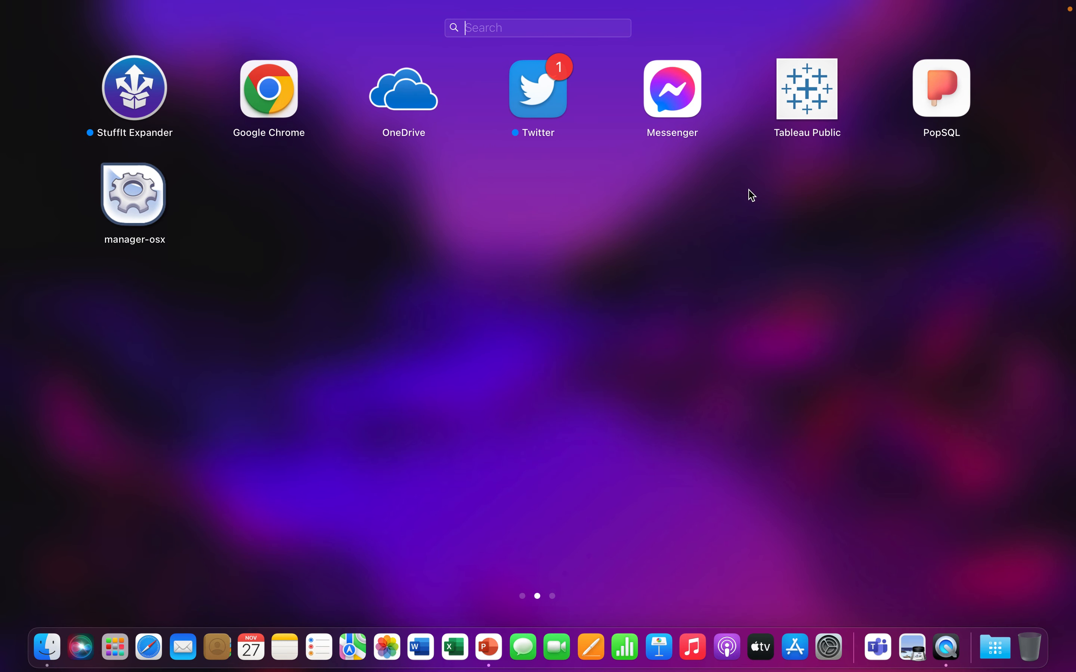
{"action": "left_click", "coordinate": [135, 200]}
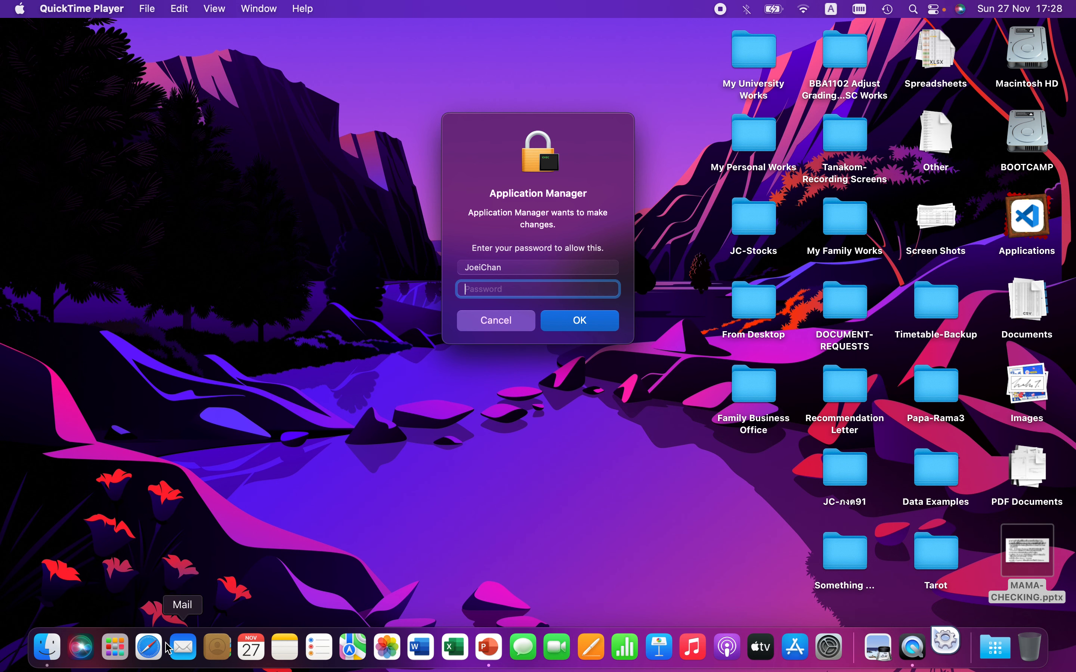
Step: Search Google for xampp in Safari and open the XAMPP Installers and Downloads page
{"action": "left_click", "coordinate": [147, 648]}
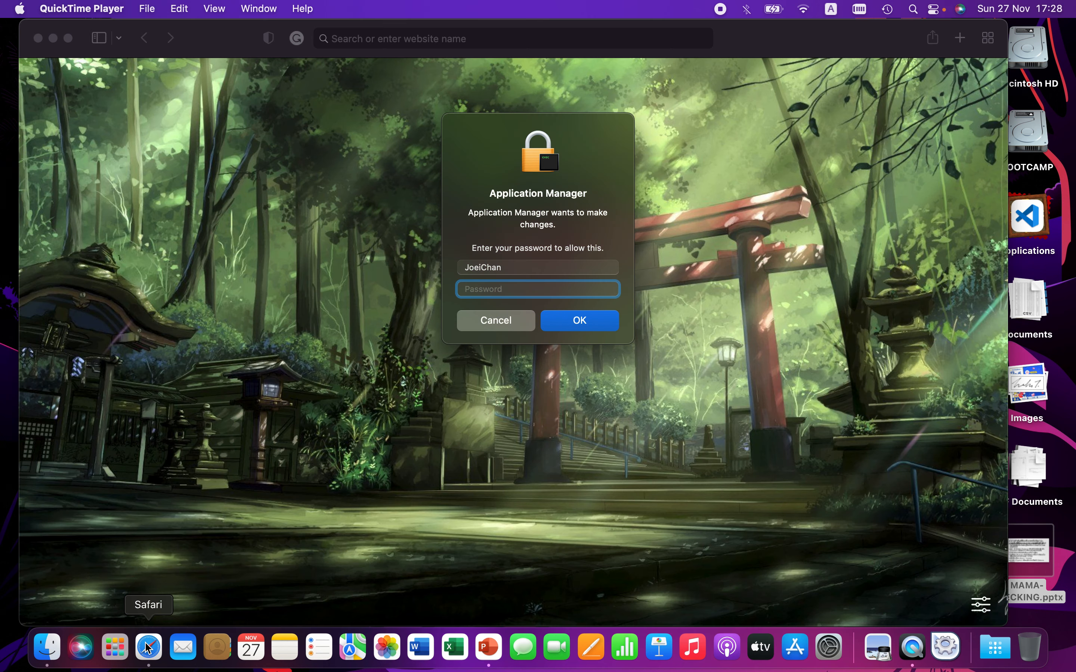
{"action": "left_click", "coordinate": [399, 41]}
{"action": "type", "text": "x"}
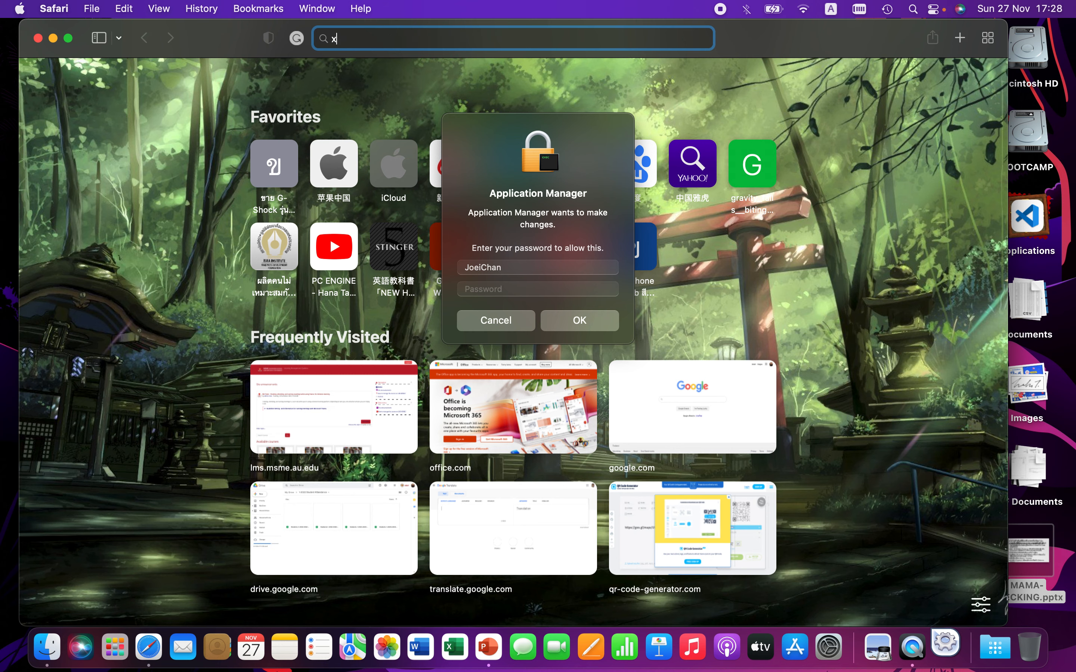
{"action": "type", "text": "ampp"}
{"action": "key", "text": "Return"}
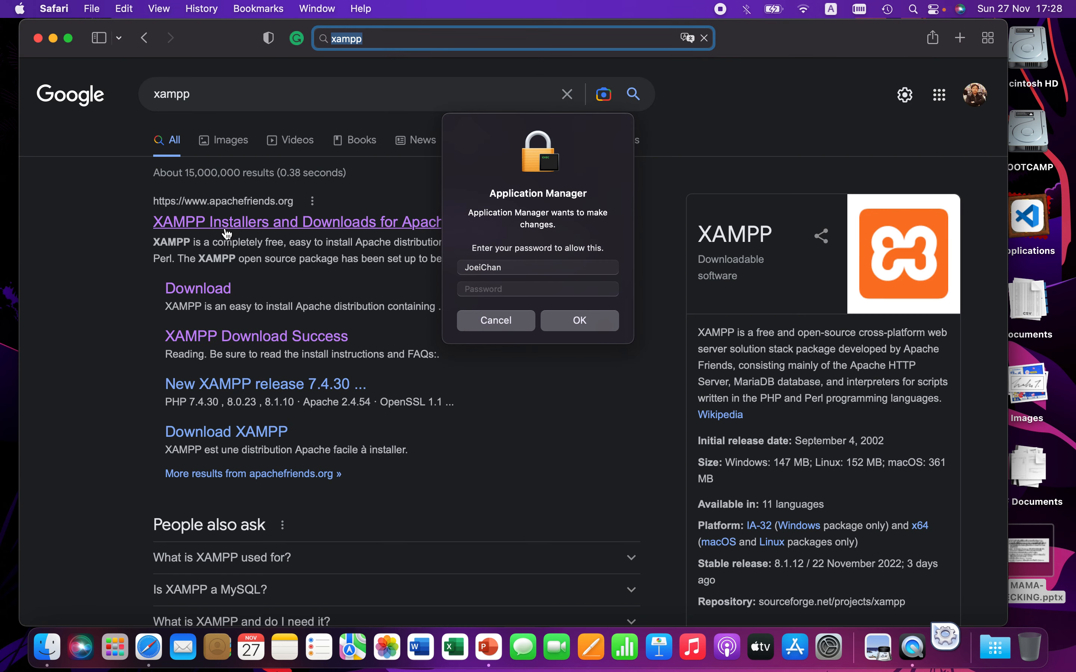
{"action": "left_click", "coordinate": [229, 232]}
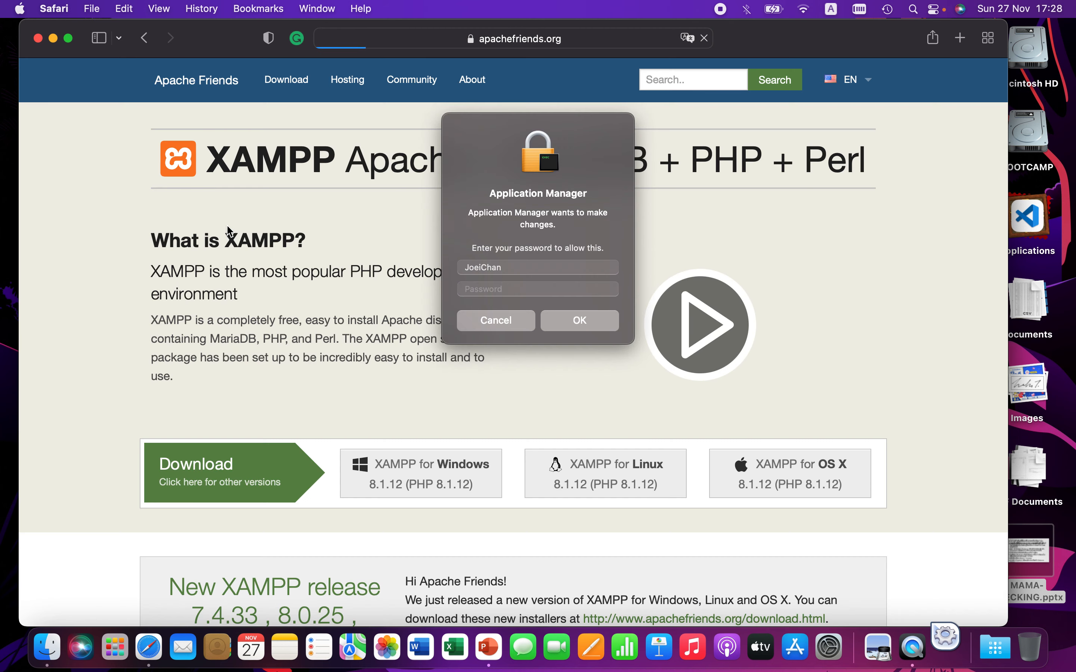
Step: Scroll through the XAMPP home page, then quit Safari
{"action": "left_click_drag", "start_coordinate": [531, 125], "coordinate": [141, 203]}
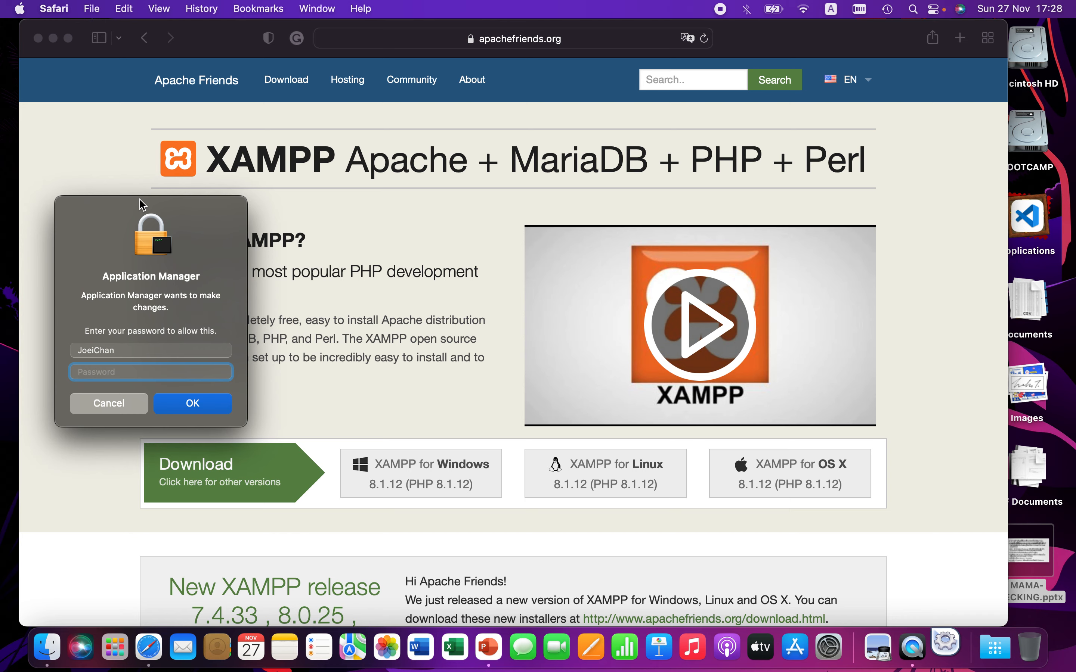
{"action": "scroll", "coordinate": [425, 353], "scroll_direction": "down", "scroll_amount": 4}
{"action": "scroll", "coordinate": [426, 353], "scroll_direction": "up", "scroll_amount": 3}
{"action": "scroll", "coordinate": [426, 353], "scroll_direction": "down", "scroll_amount": 5}
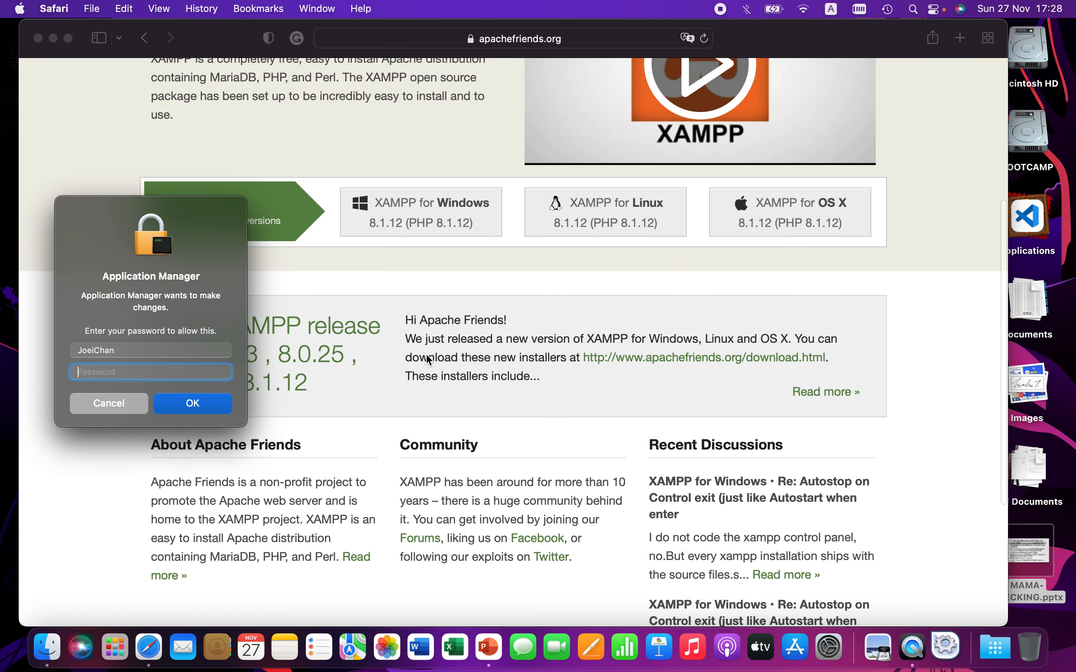
{"action": "scroll", "coordinate": [428, 361], "scroll_direction": "up", "scroll_amount": 5}
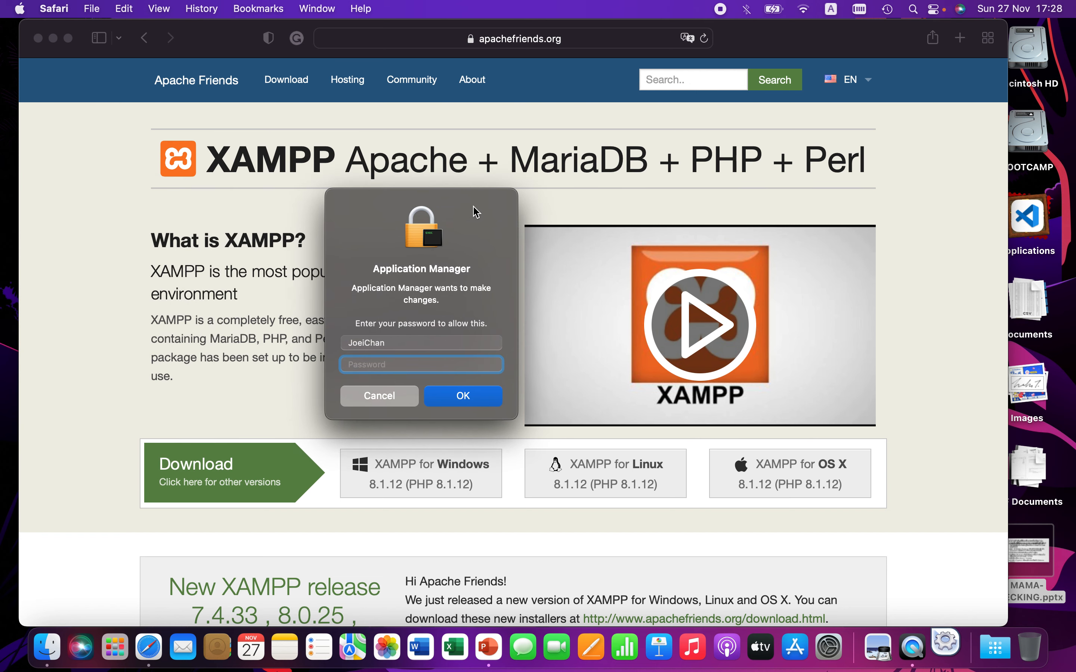
{"action": "left_click", "coordinate": [774, 33]}
{"action": "key", "text": "super+q"}
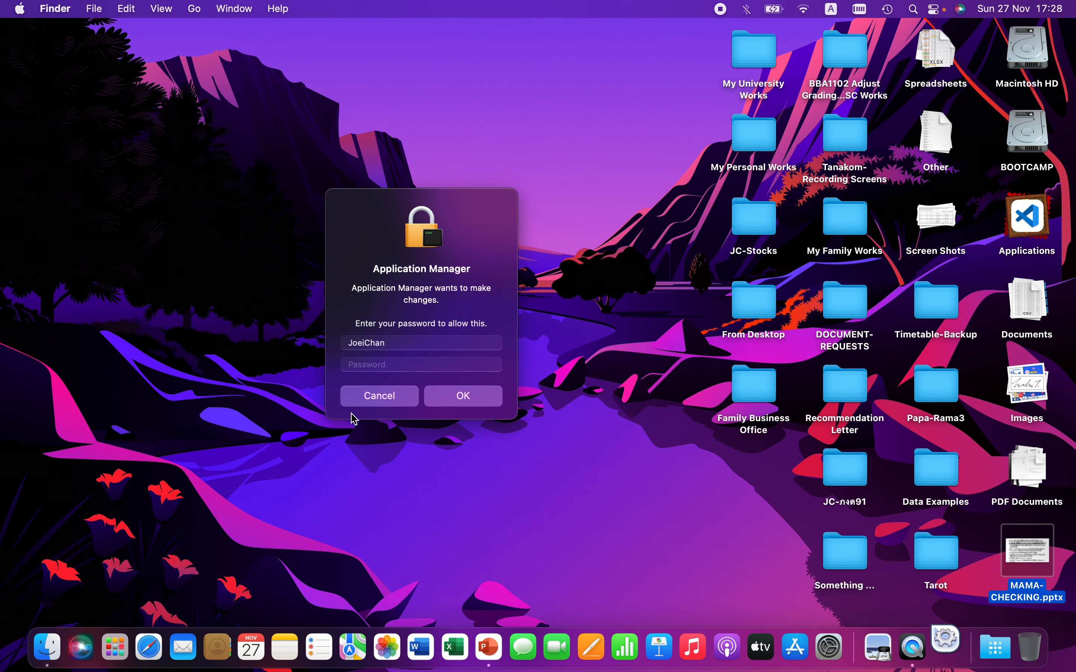
Step: Relaunch manager-osx and enter the account password to authorize the Application Manager
{"action": "left_click", "coordinate": [363, 402]}
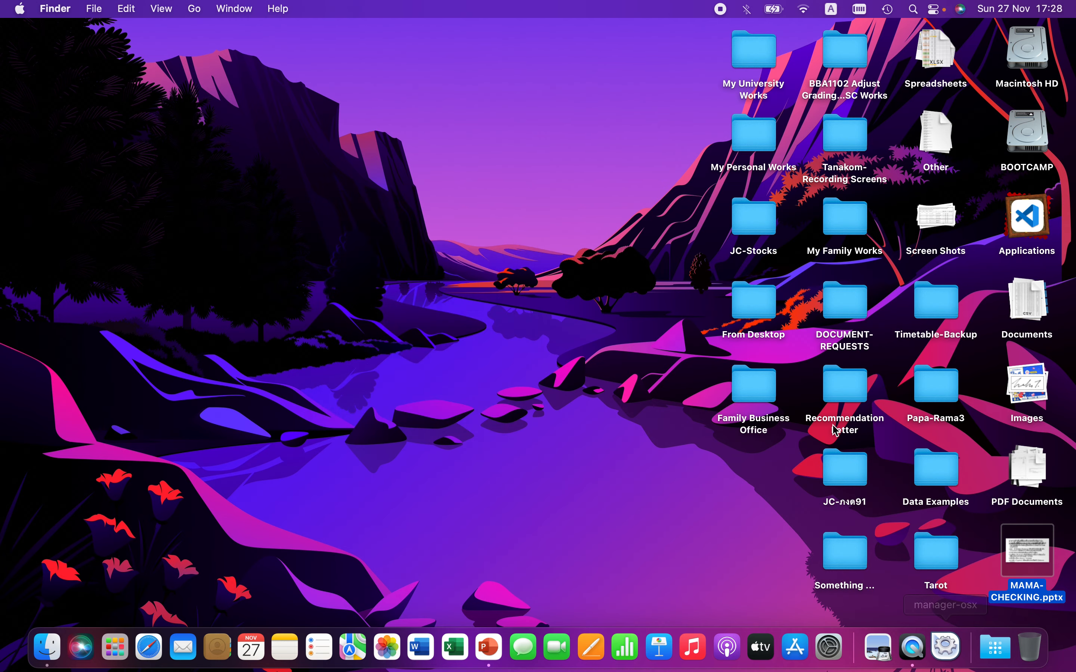
{"action": "key", "text": "F4"}
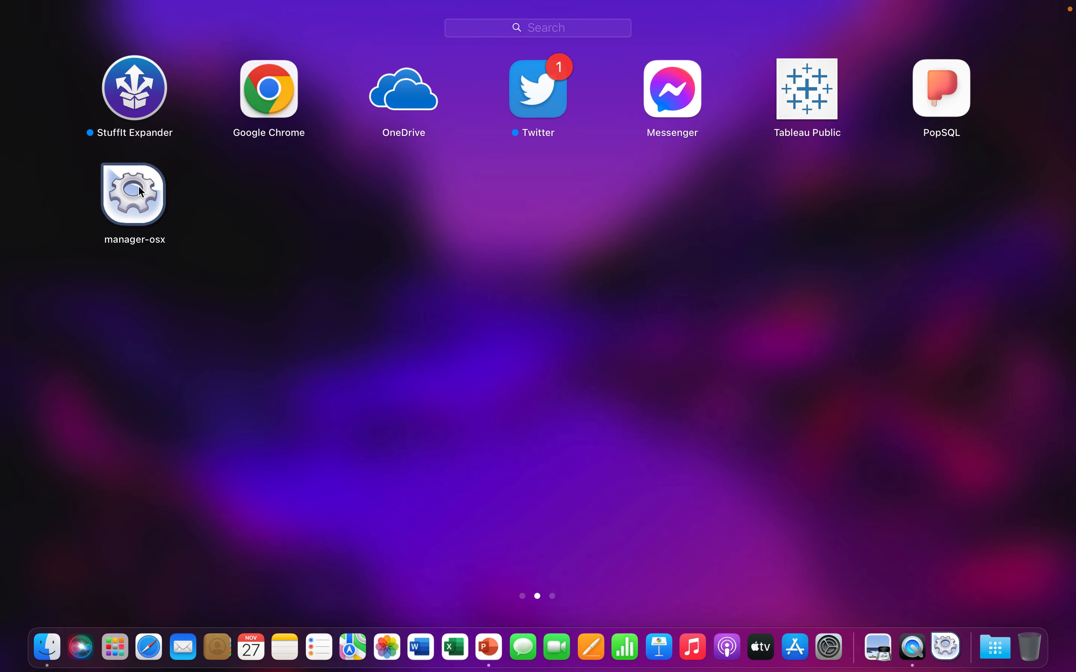
{"action": "left_click", "coordinate": [134, 194]}
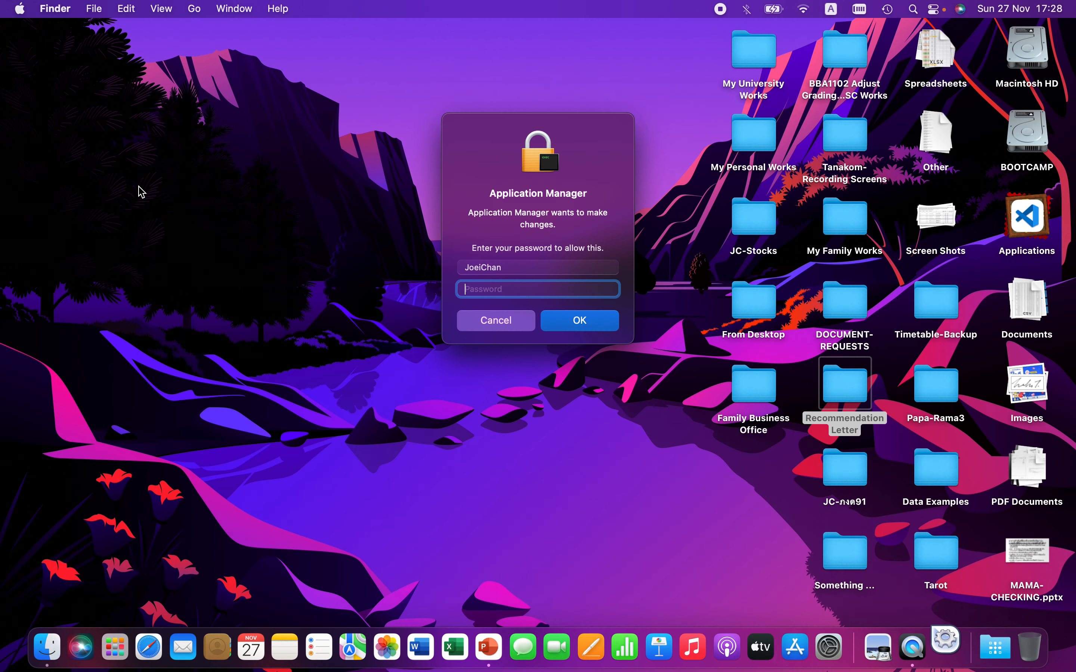
{"action": "type", "text": "••••••••"}
{"action": "key", "text": "Return"}
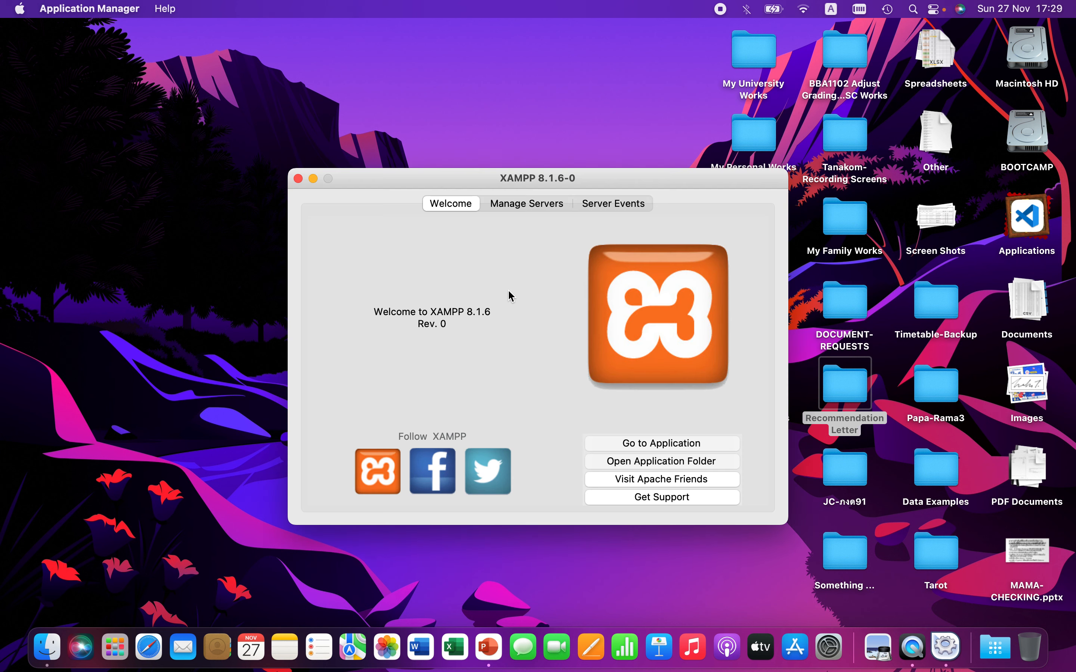
Step: Start all XAMPP servers from the Manage Servers tab
{"action": "left_click_drag", "start_coordinate": [622, 182], "coordinate": [535, 103]}
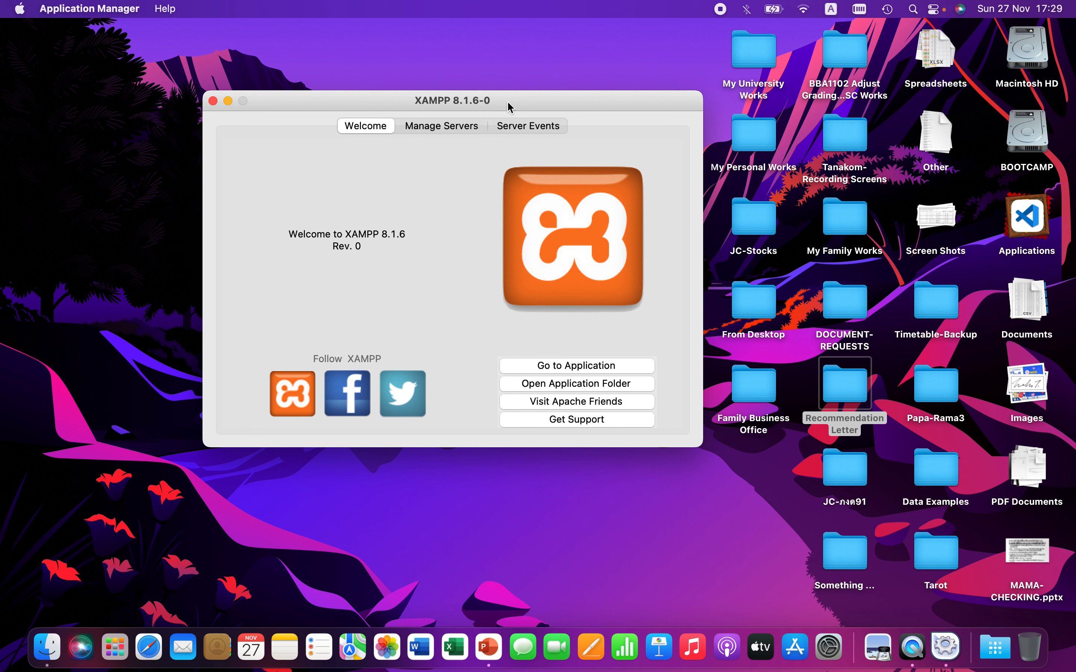
{"action": "left_click", "coordinate": [437, 127]}
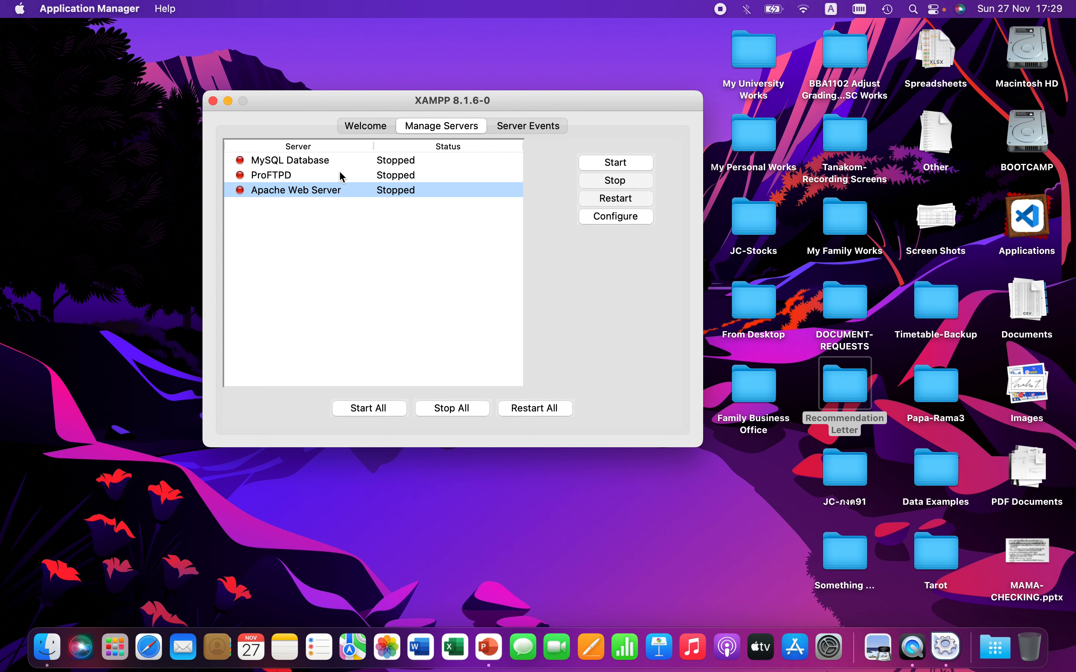
{"action": "left_click", "coordinate": [319, 161]}
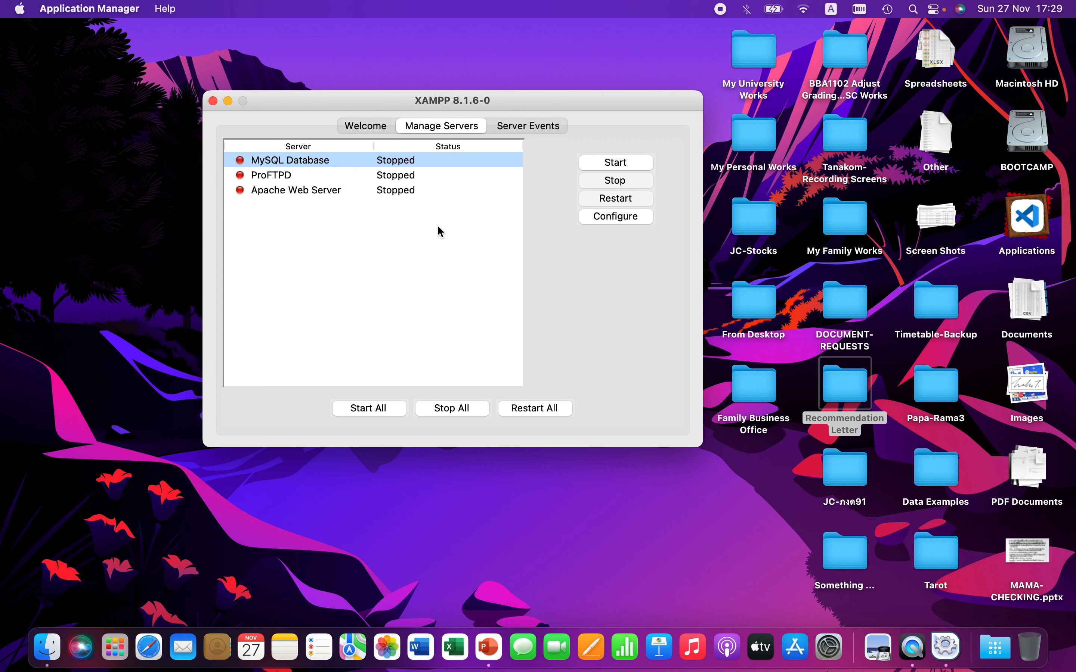
{"action": "left_click", "coordinate": [383, 411]}
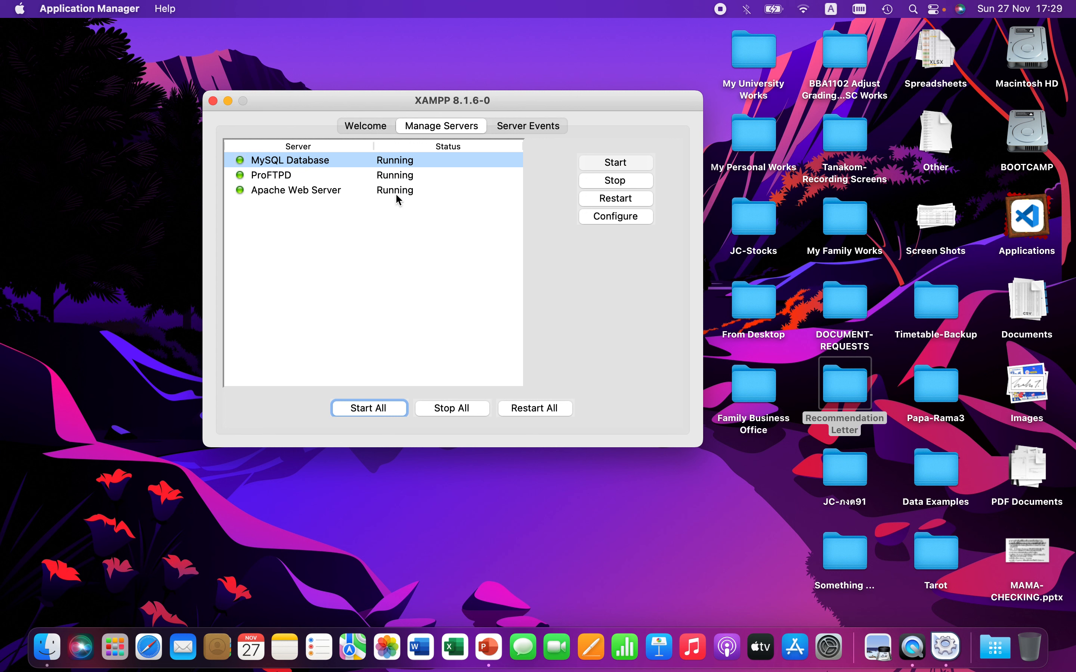
Step: Open the XAMPP application page in the browser, then quit the browser
{"action": "left_click", "coordinate": [392, 122]}
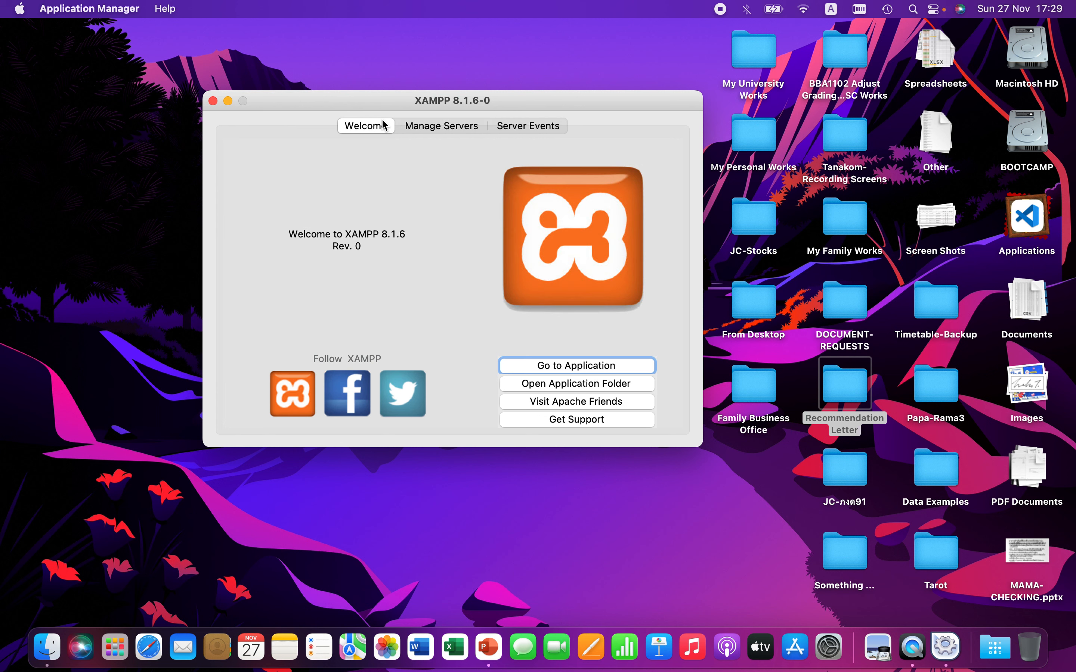
{"action": "left_click", "coordinate": [571, 371]}
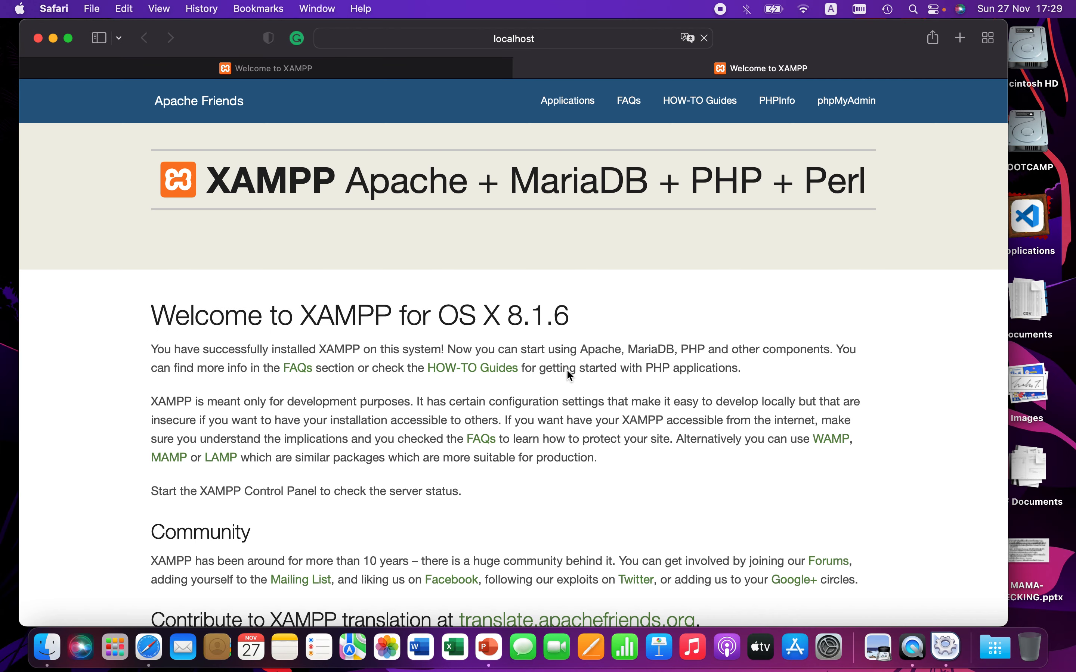
{"action": "key", "text": "super+q"}
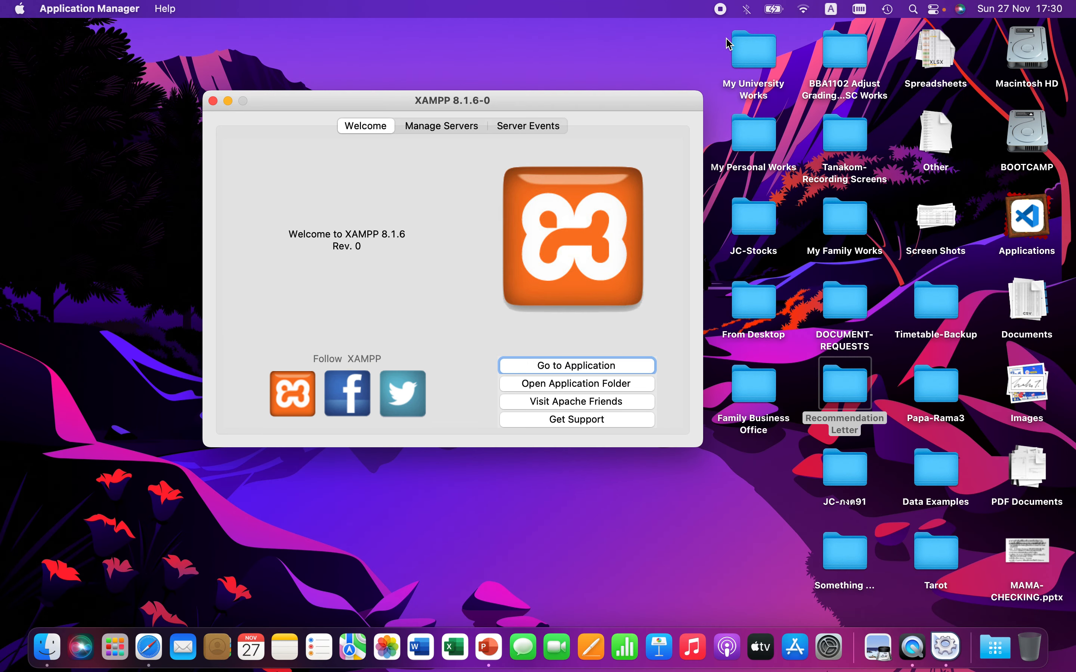
Step: Open Safari and go to localhost
{"action": "left_click", "coordinate": [145, 658]}
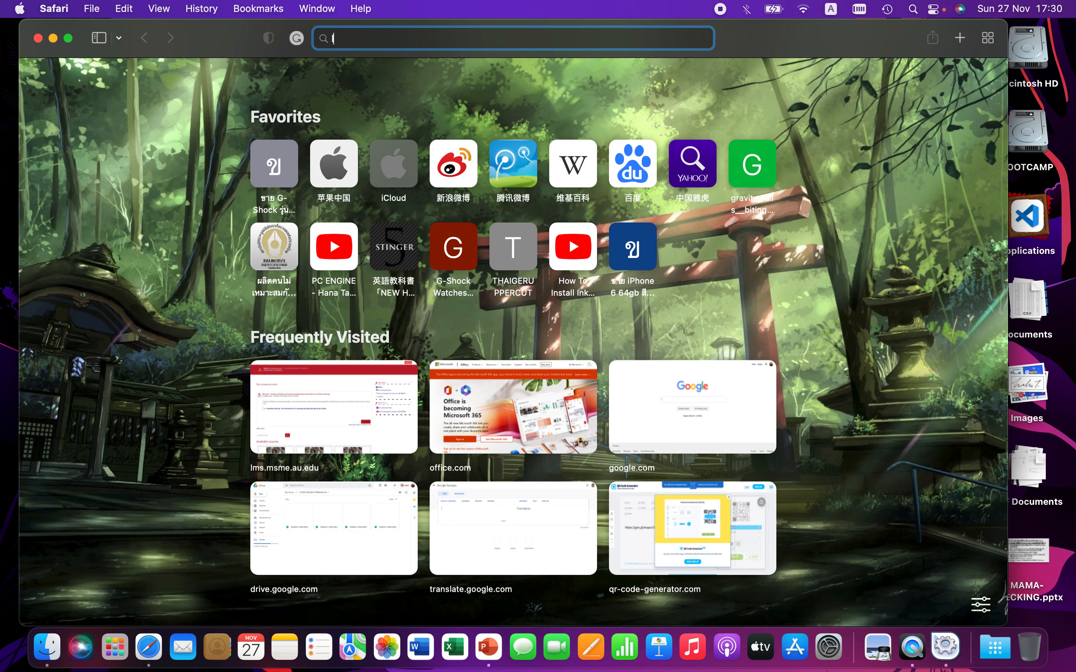
{"action": "type", "text": "loch"}
{"action": "key", "text": "BackSpace"}
{"action": "key", "text": "BackSpace"}
{"action": "type", "text": "cal"}
{"action": "key", "text": "BackSpace"}
{"action": "key", "text": "BackSpace"}
{"action": "key", "text": "BackSpace"}
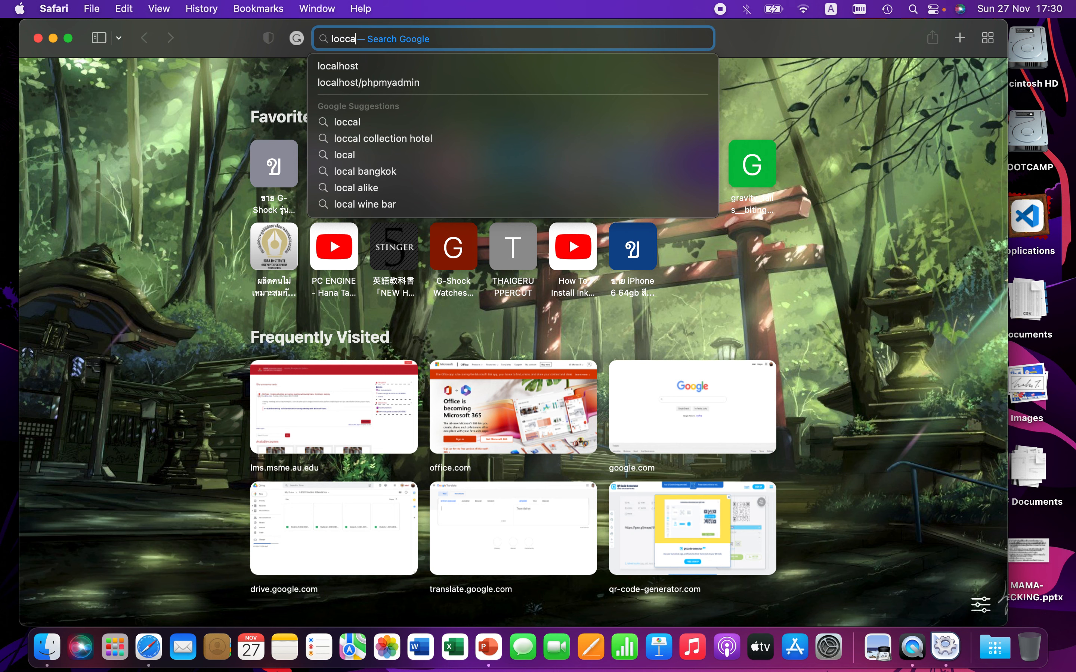
{"action": "type", "text": "alhost"}
{"action": "key", "text": "Return"}
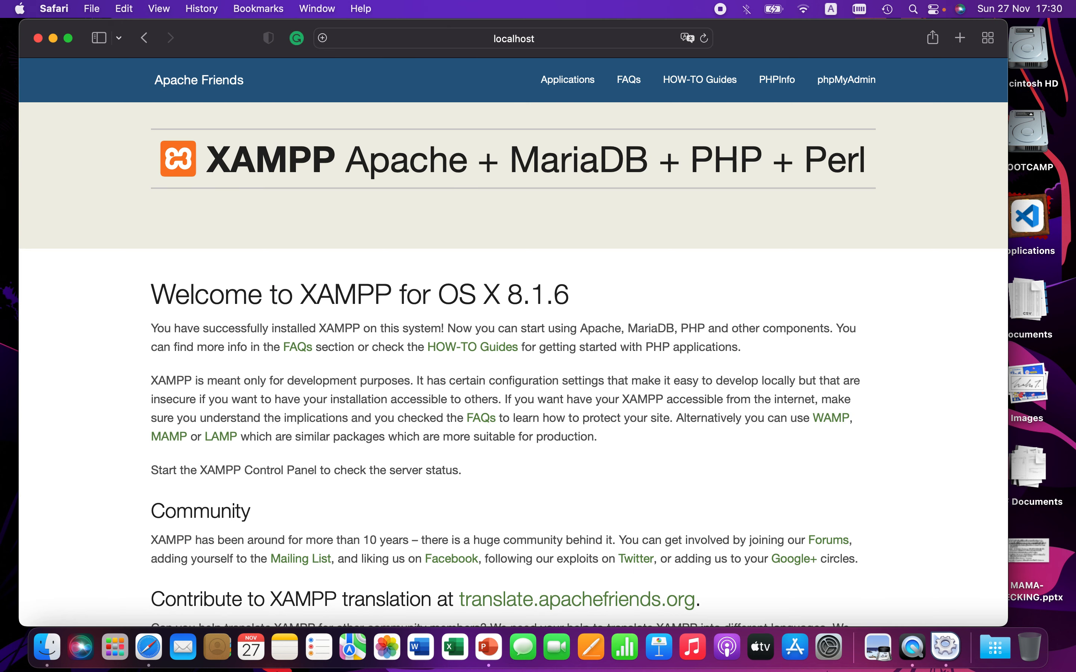
Step: Open phpMyAdmin from the XAMPP welcome page
{"action": "scroll", "coordinate": [515, 304], "scroll_direction": "down", "scroll_amount": 2}
{"action": "scroll", "coordinate": [516, 304], "scroll_direction": "up", "scroll_amount": 2}
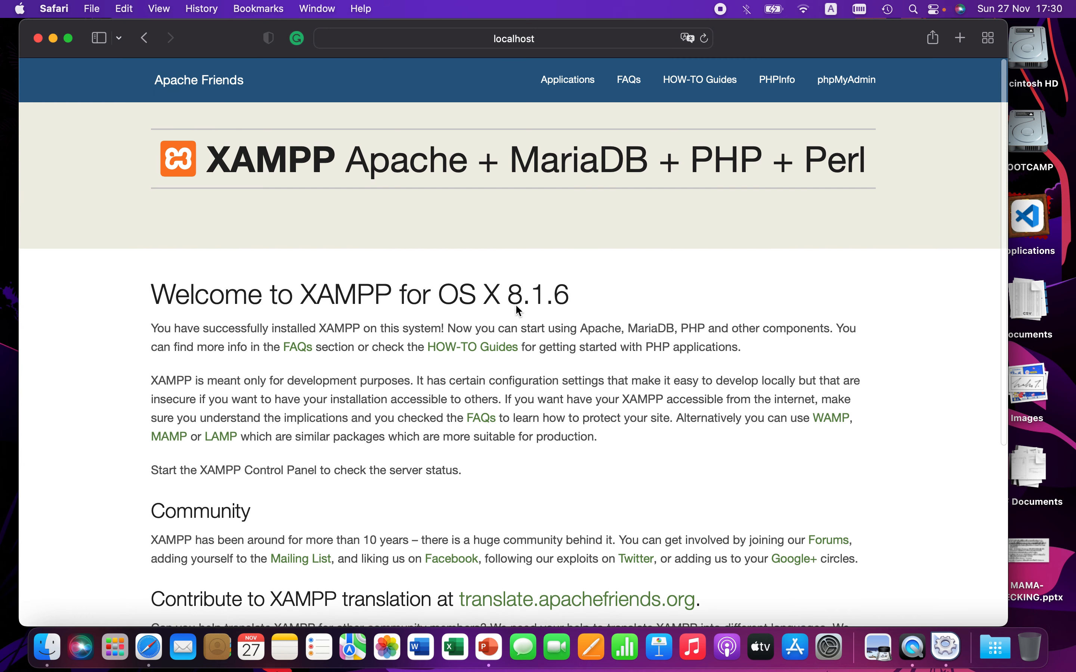
{"action": "scroll", "coordinate": [583, 428], "scroll_direction": "down", "scroll_amount": 6}
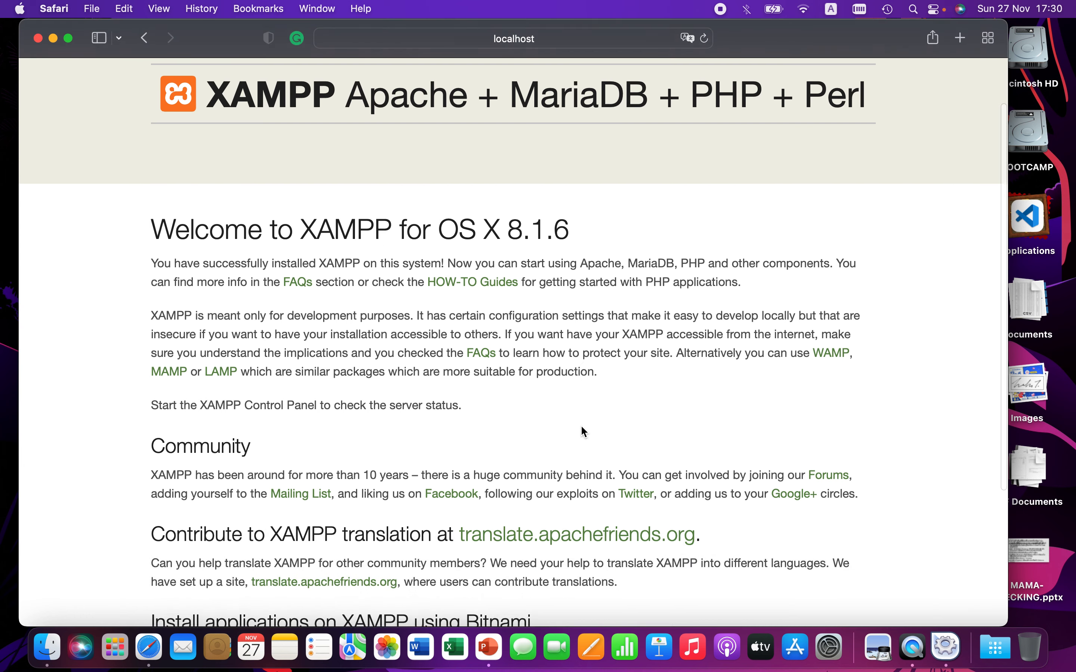
{"action": "scroll", "coordinate": [580, 425], "scroll_direction": "up", "scroll_amount": 6}
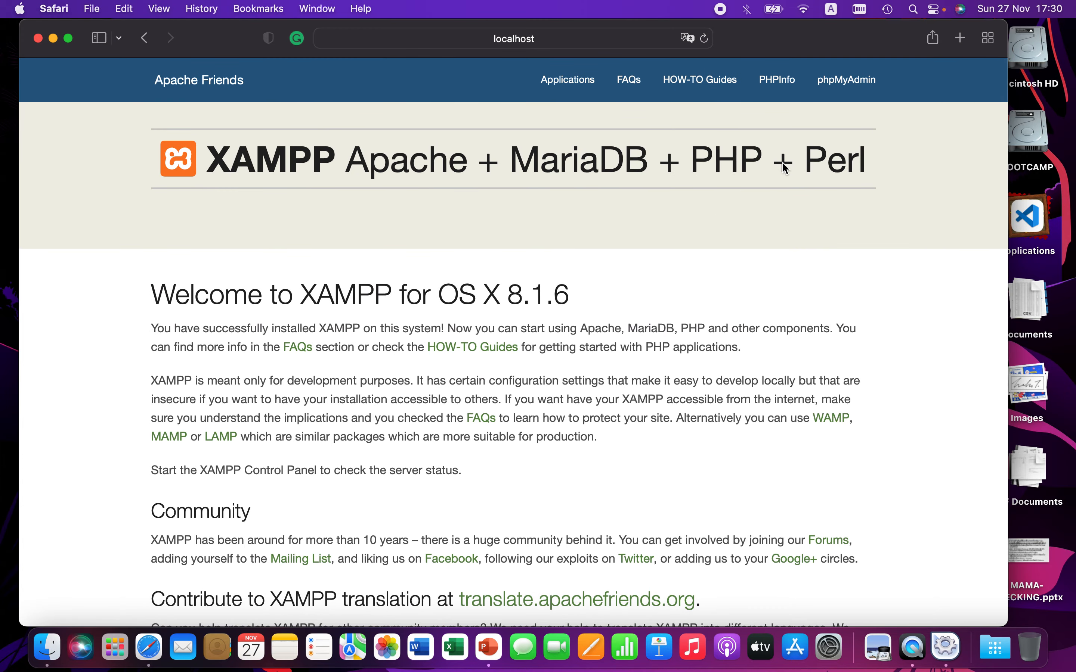
{"action": "left_click", "coordinate": [860, 88]}
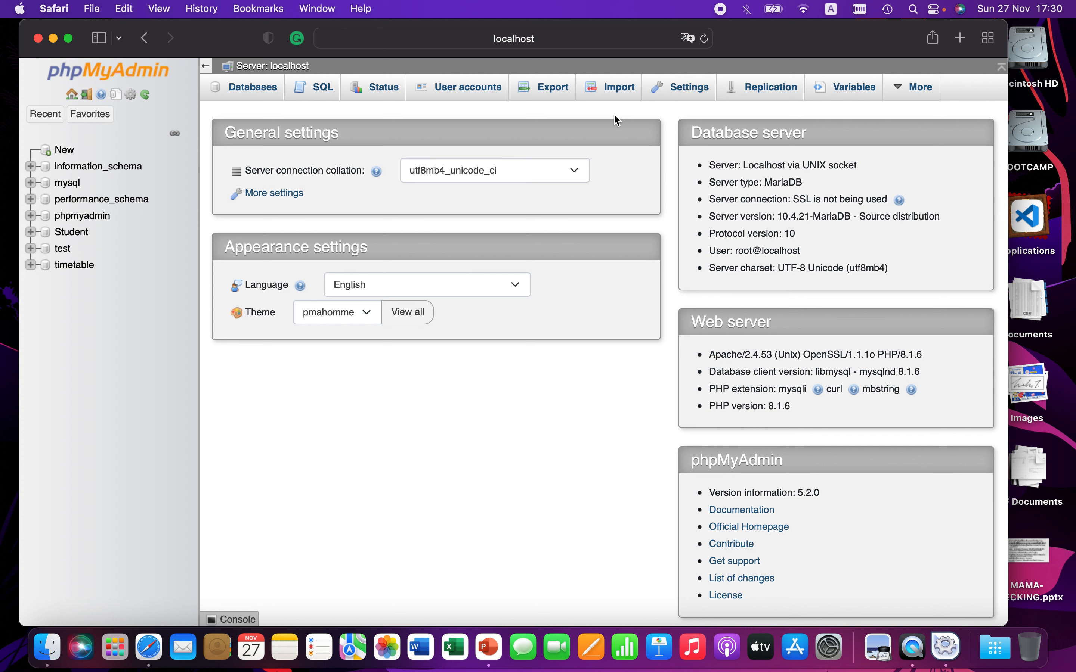
Step: Create a blank Word document and type Username at its start
{"action": "left_click", "coordinate": [421, 644]}
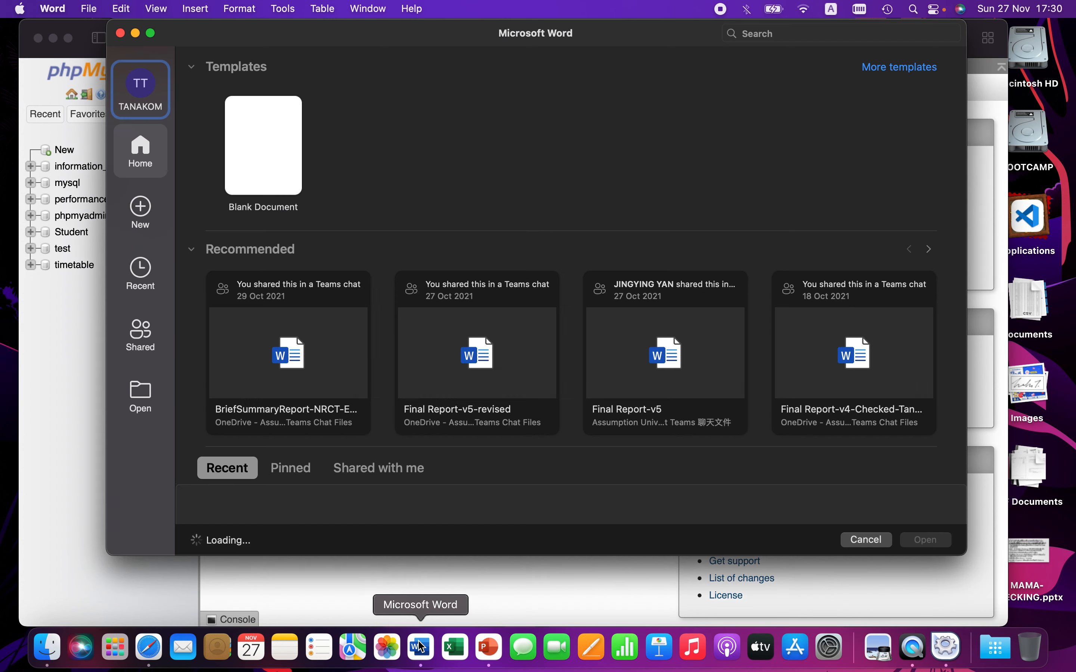
{"action": "double_click", "coordinate": [249, 178]}
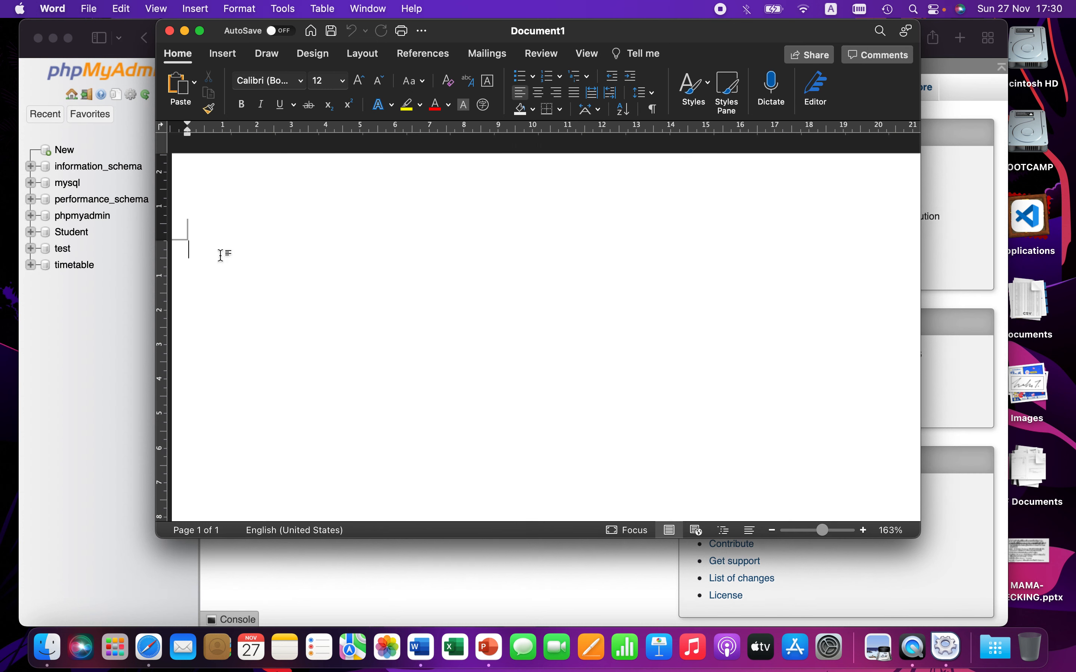
{"action": "scroll", "coordinate": [236, 244], "scroll_direction": "up", "scroll_amount": 10}
{"action": "scroll", "coordinate": [235, 244], "scroll_direction": "left", "scroll_amount": 5}
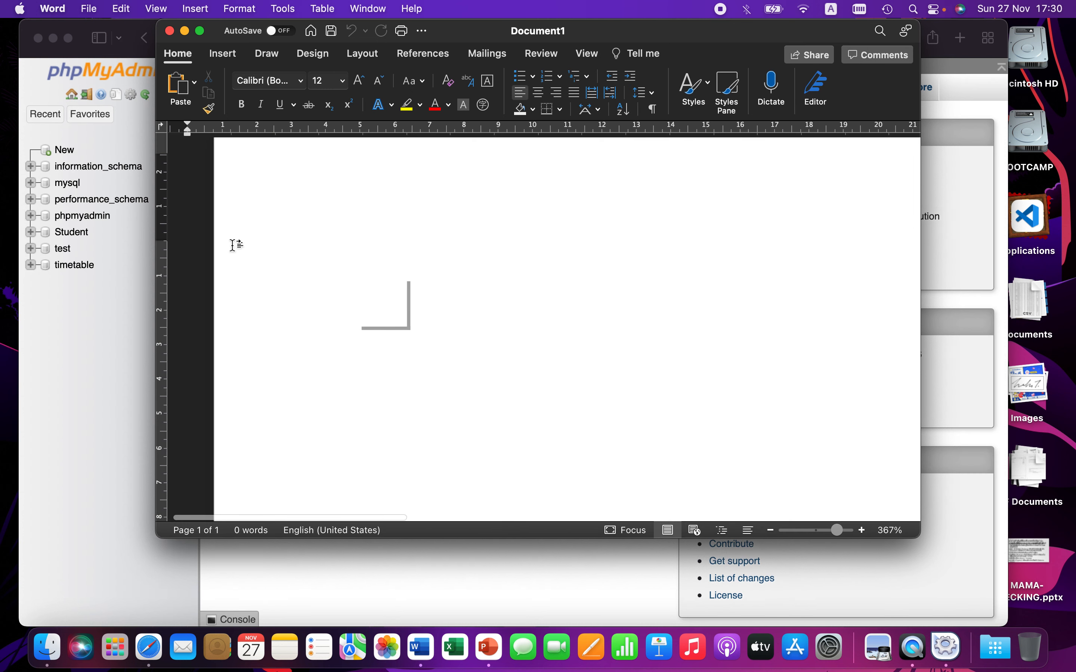
{"action": "scroll", "coordinate": [447, 273], "scroll_direction": "down", "scroll_amount": 4}
{"action": "scroll", "coordinate": [447, 274], "scroll_direction": "right", "scroll_amount": 6}
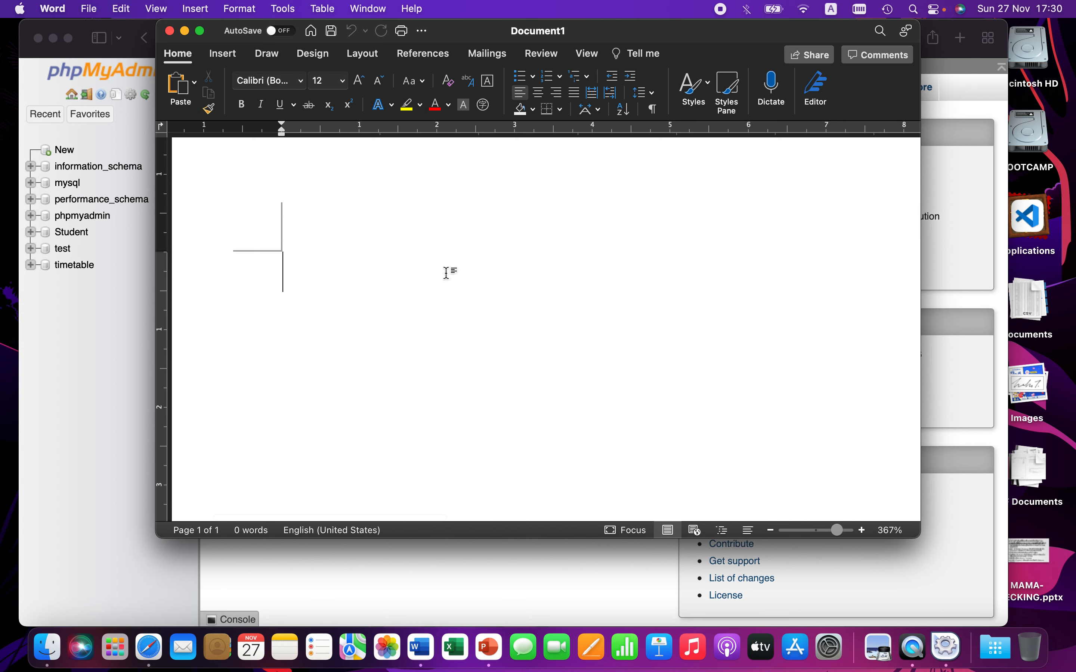
{"action": "type", "text": "User"}
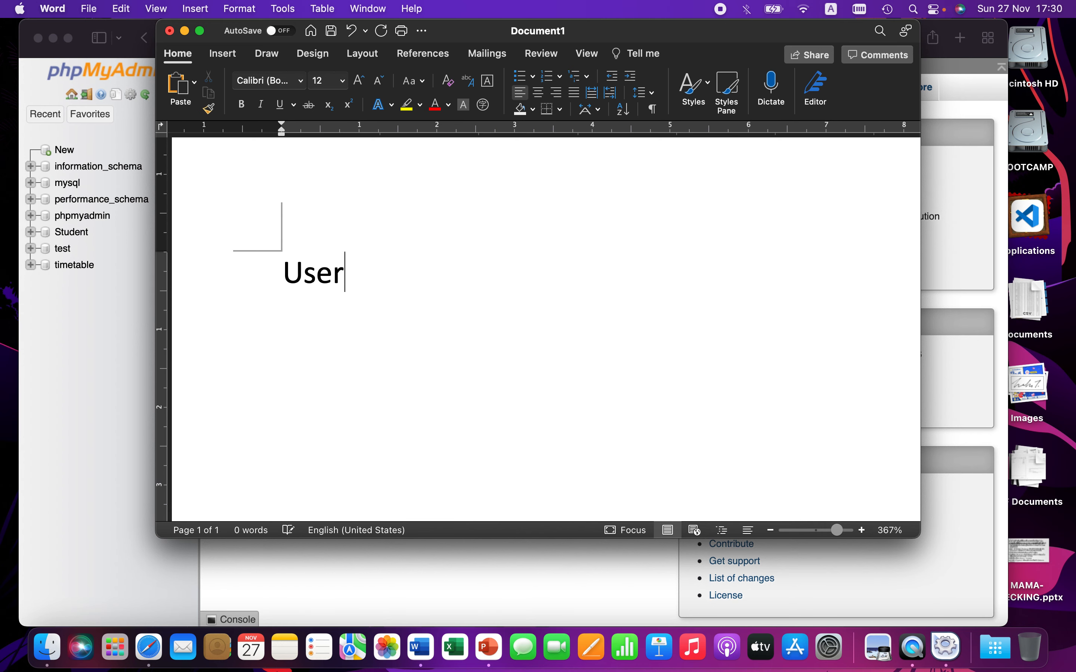
{"action": "type", "text": "name:"}
Step: Finish the Username: label and add a heading line "XAMPP: PhpMyAdmin" above it
{"action": "key", "text": "Left"}
{"action": "key", "text": "Left"}
{"action": "key", "text": "Left"}
{"action": "key", "text": "Left"}
{"action": "key", "text": "Left"}
{"action": "key", "text": "Left"}
{"action": "key", "text": "Left"}
{"action": "key", "text": "Left"}
{"action": "key", "text": "Left"}
{"action": "key", "text": "Left"}
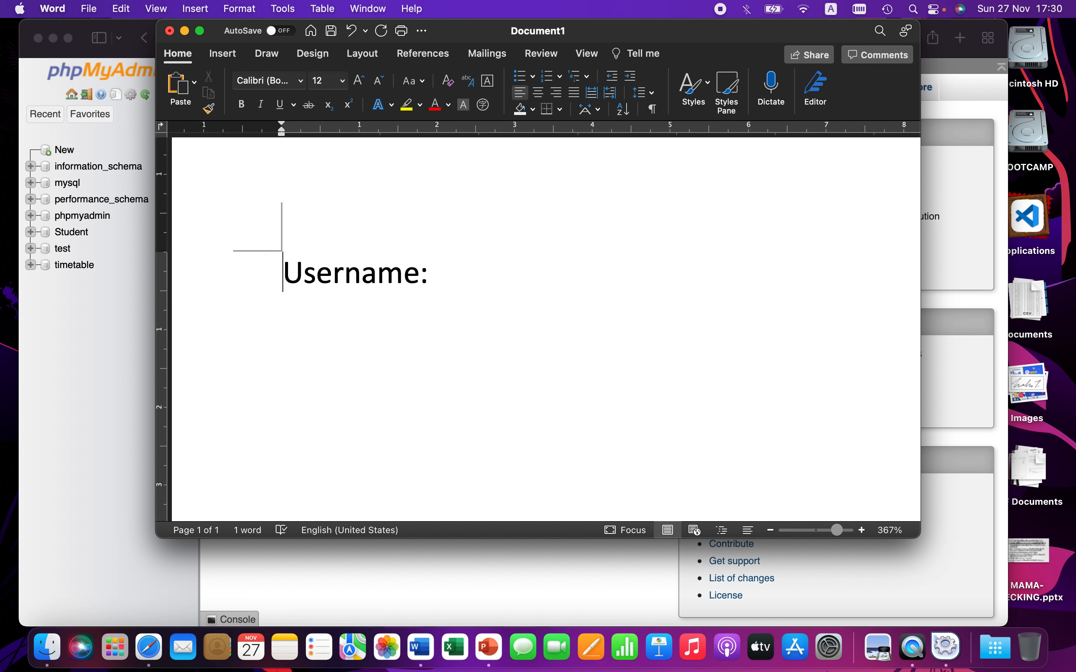
{"action": "key", "text": "Return"}
{"action": "type", "text": "Ph"}
{"action": "key", "text": "BackSpace"}
{"action": "key", "text": "BackSpace"}
{"action": "type", "text": "XA"}
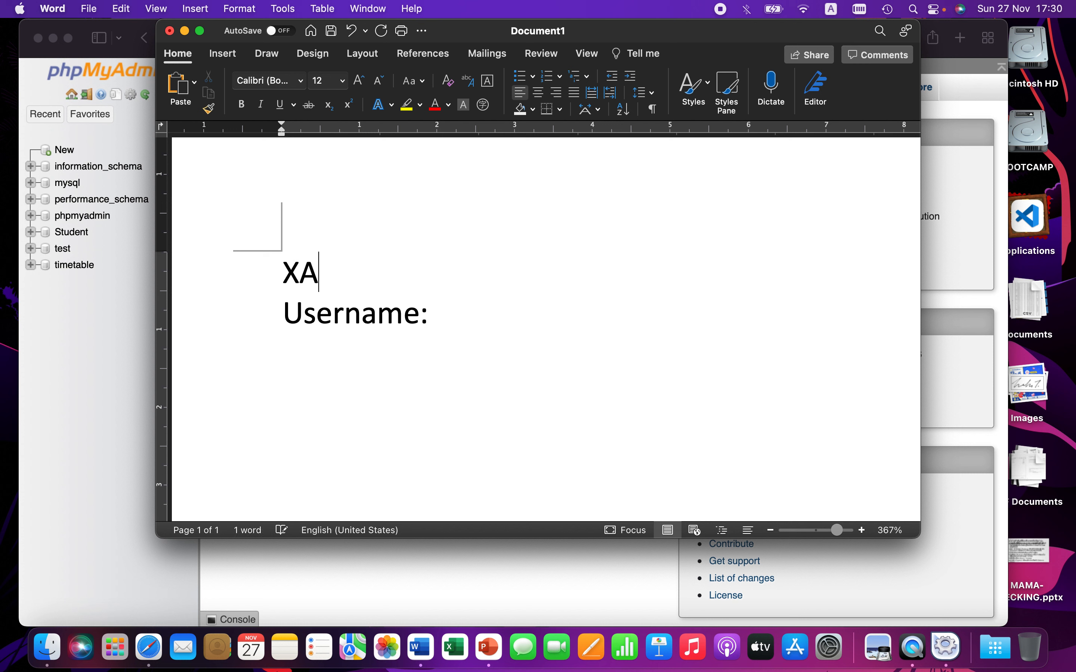
{"action": "type", "text": "MPP: P"}
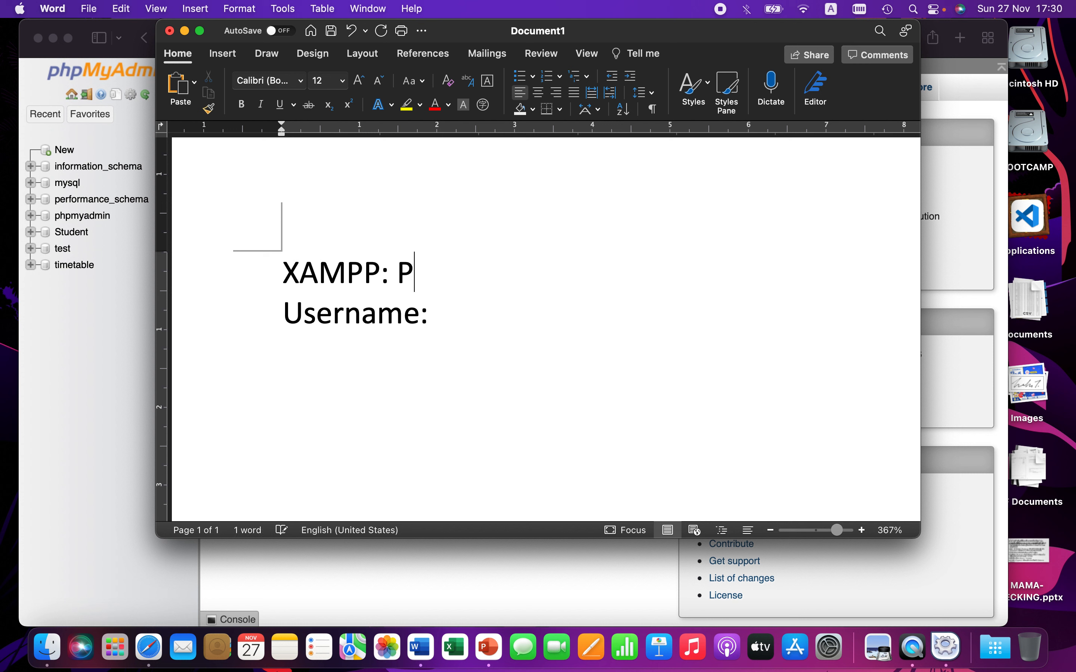
{"action": "type", "text": "hpMyAdmin"}
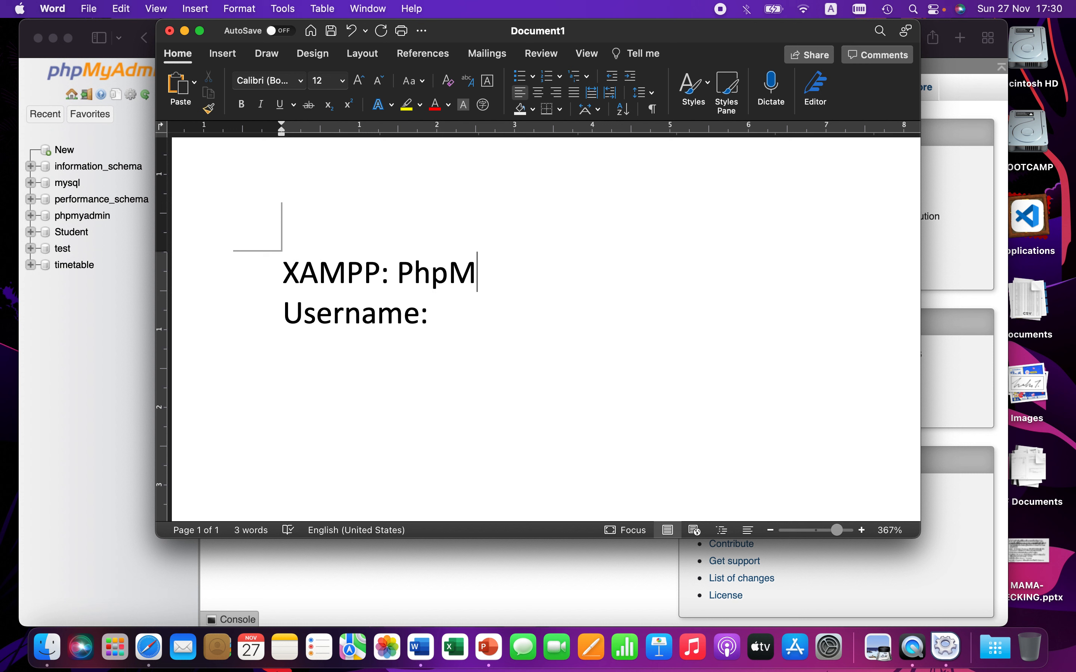
Step: Complete the notes with "Username: root" and a new line "Password: <Nothing>"
{"action": "key", "text": "Down"}
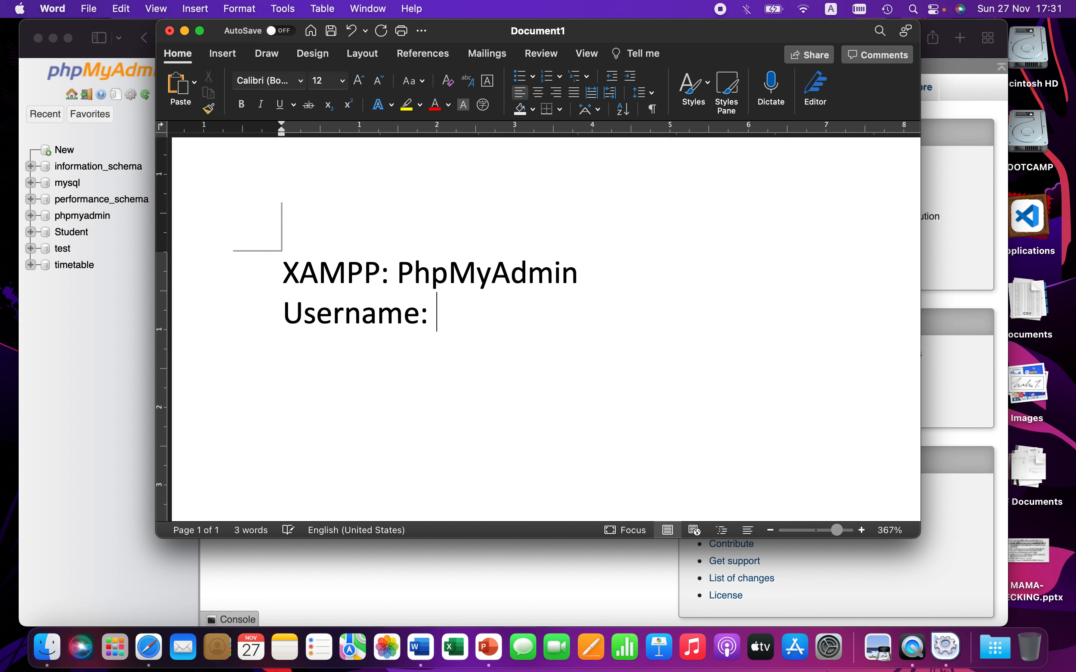
{"action": "type", "text": "root "}
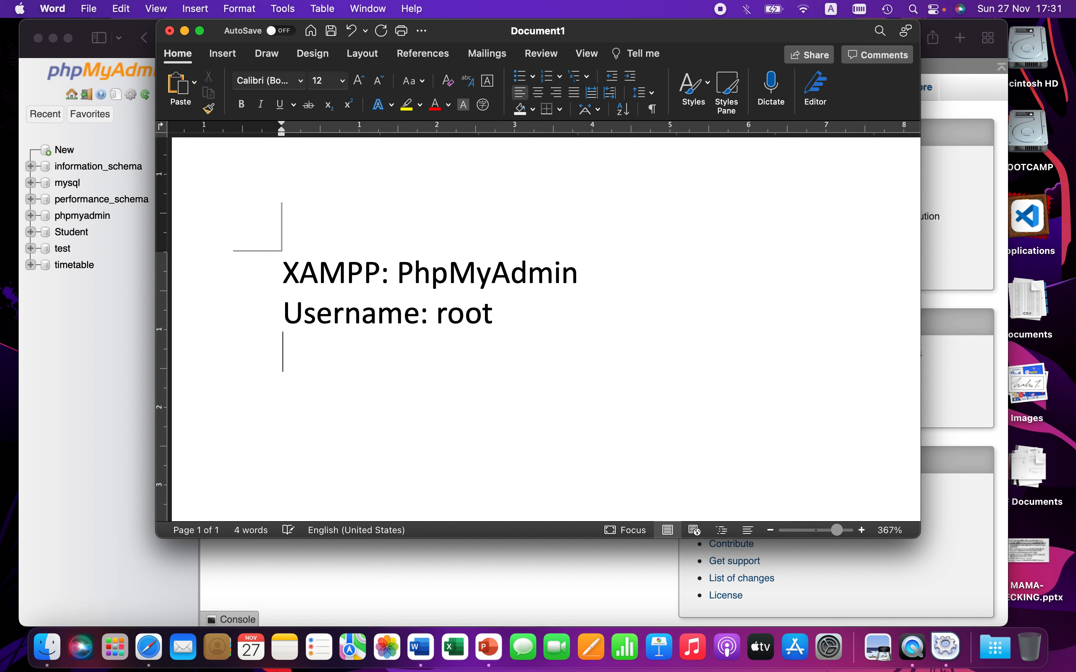
{"action": "type", "text": "Password:"}
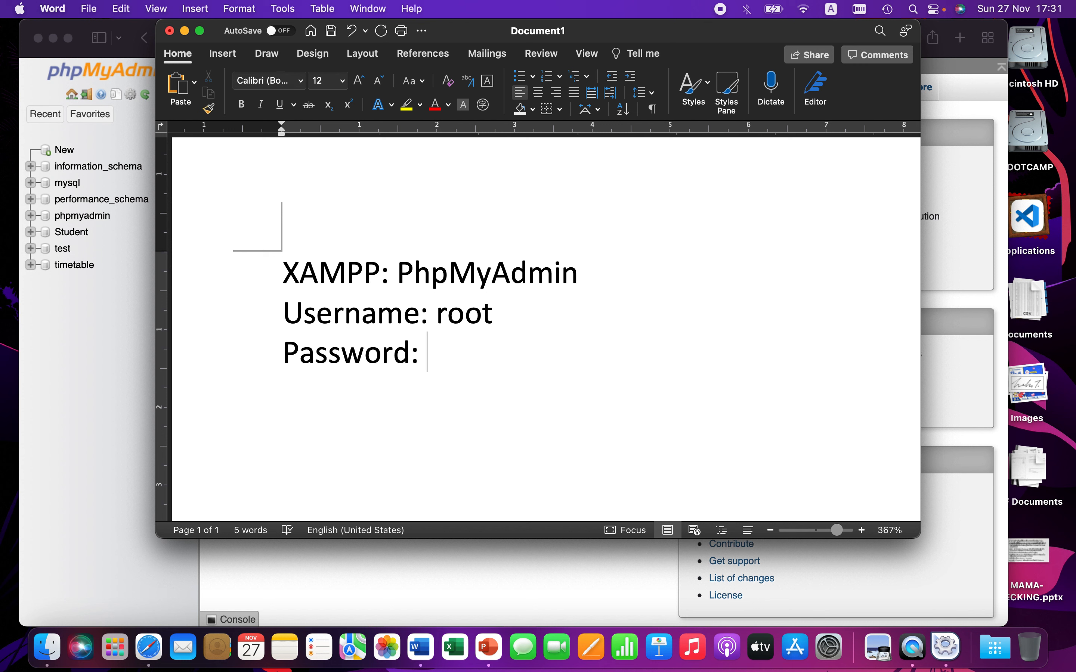
{"action": "type", "text": "<Nothing>"}
{"action": "key", "text": "Left"}
{"action": "key", "text": "Left"}
{"action": "key", "text": "Left"}
{"action": "key", "text": "Left"}
{"action": "key", "text": "Left"}
{"action": "key", "text": "Left"}
{"action": "key", "text": "Left"}
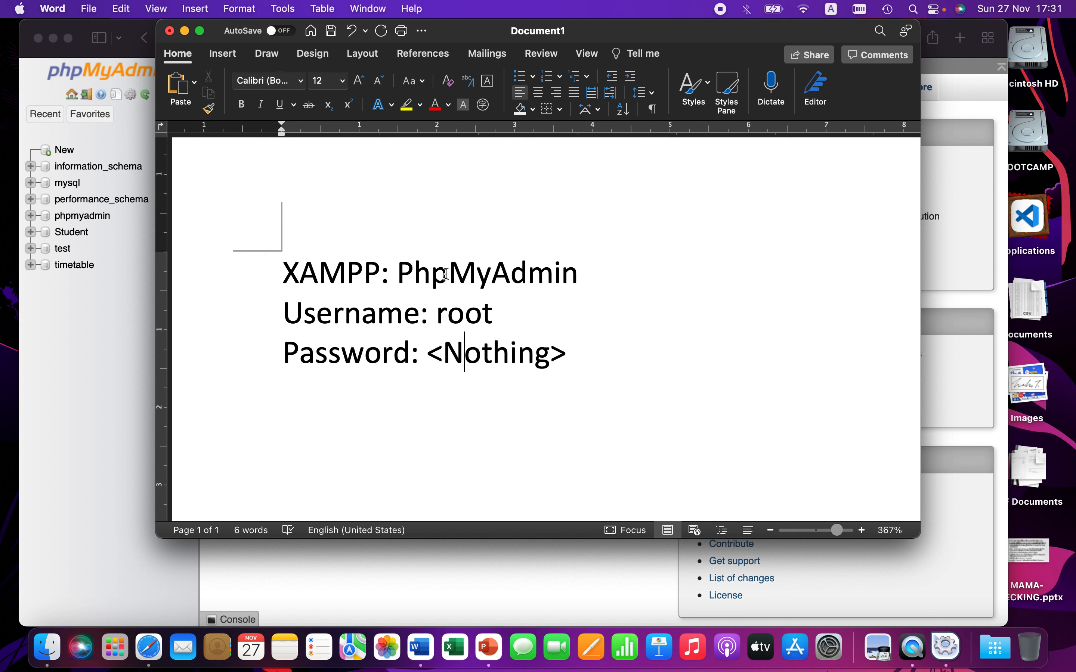
{"action": "key", "text": "Right"}
{"action": "key", "text": "Right"}
{"action": "key", "text": "Right"}
{"action": "key", "text": "Right"}
{"action": "key", "text": "Right"}
{"action": "key", "text": "Right"}
{"action": "key", "text": "Right"}
{"action": "key", "text": "Left"}
{"action": "scroll", "coordinate": [363, 277], "scroll_direction": "up", "scroll_amount": 4}
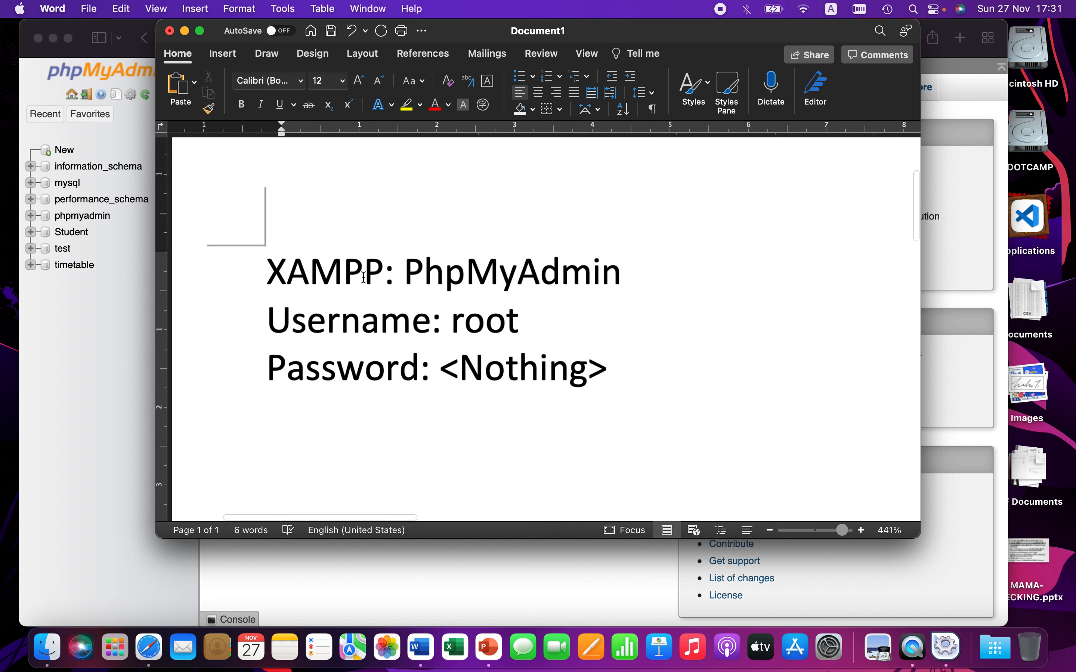
{"action": "scroll", "coordinate": [364, 277], "scroll_direction": "down", "scroll_amount": 2}
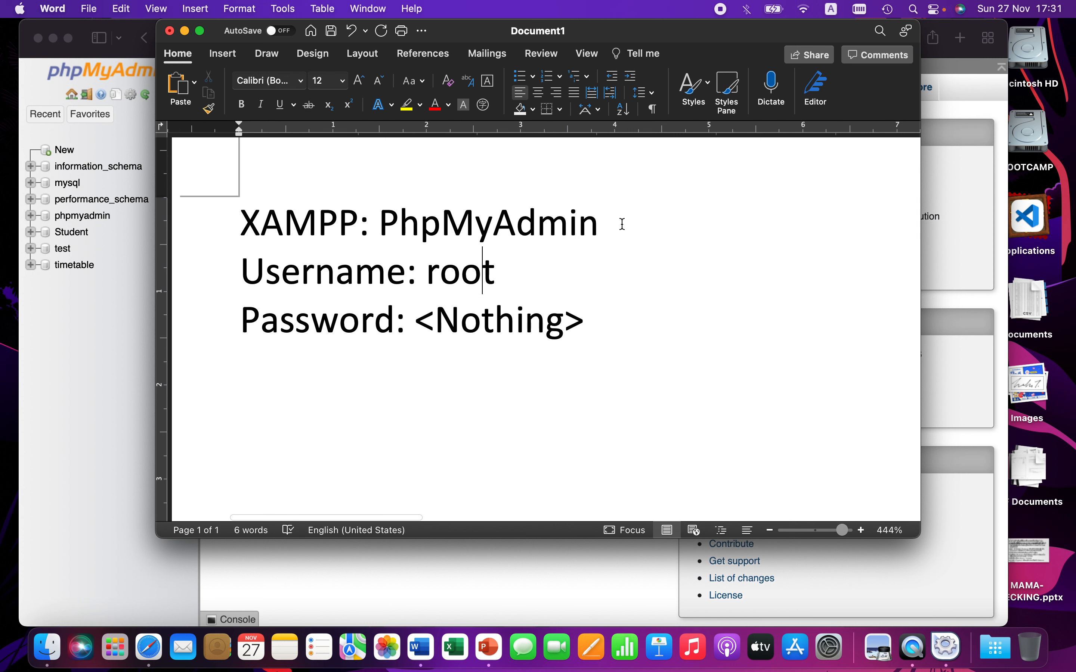
Step: Append "(SC0501,SC0502)" to the end of the XAMPP: PhpMyAdmin heading line
{"action": "left_click_drag", "start_coordinate": [620, 223], "coordinate": [240, 223]}
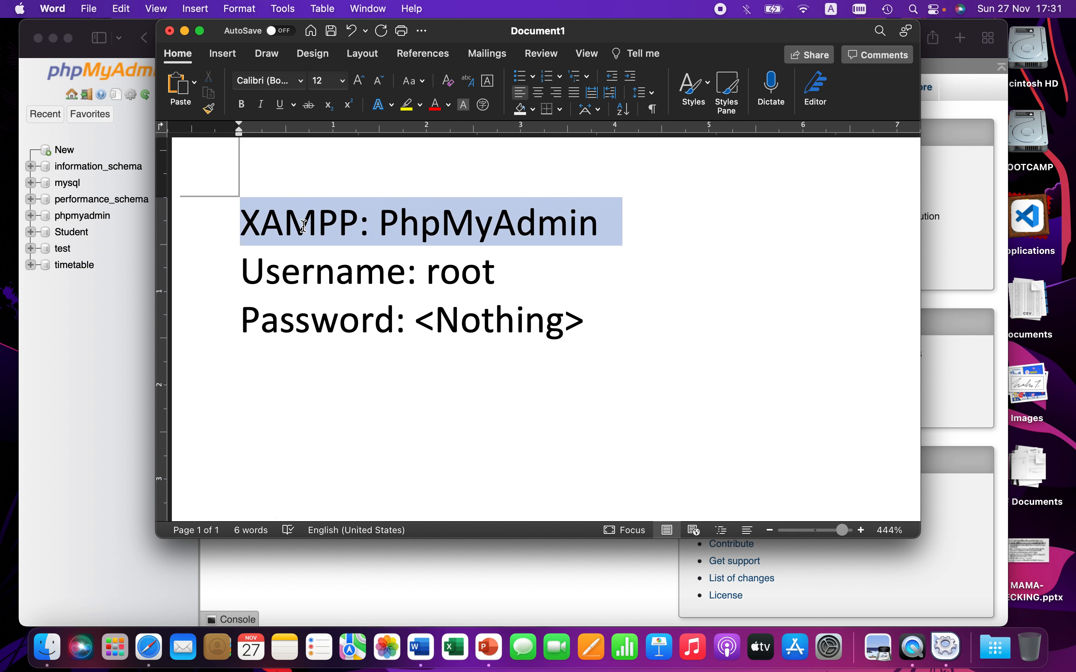
{"action": "left_click", "coordinate": [511, 272]}
{"action": "left_click", "coordinate": [623, 229]}
{"action": "type", "text": "(SC"}
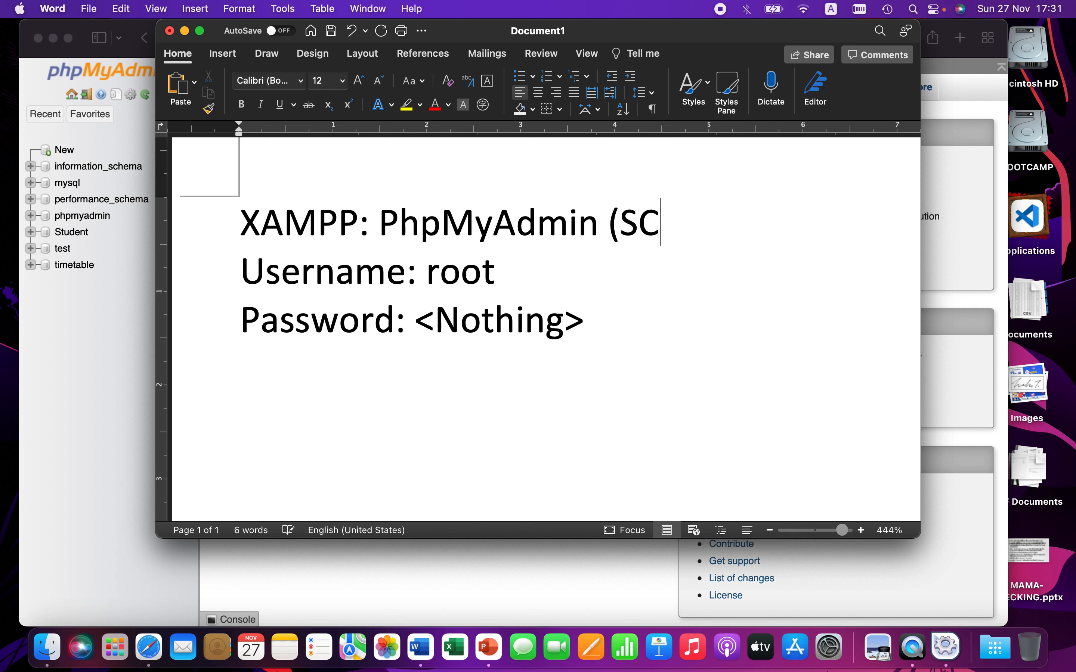
{"action": "type", "text": "0501,"}
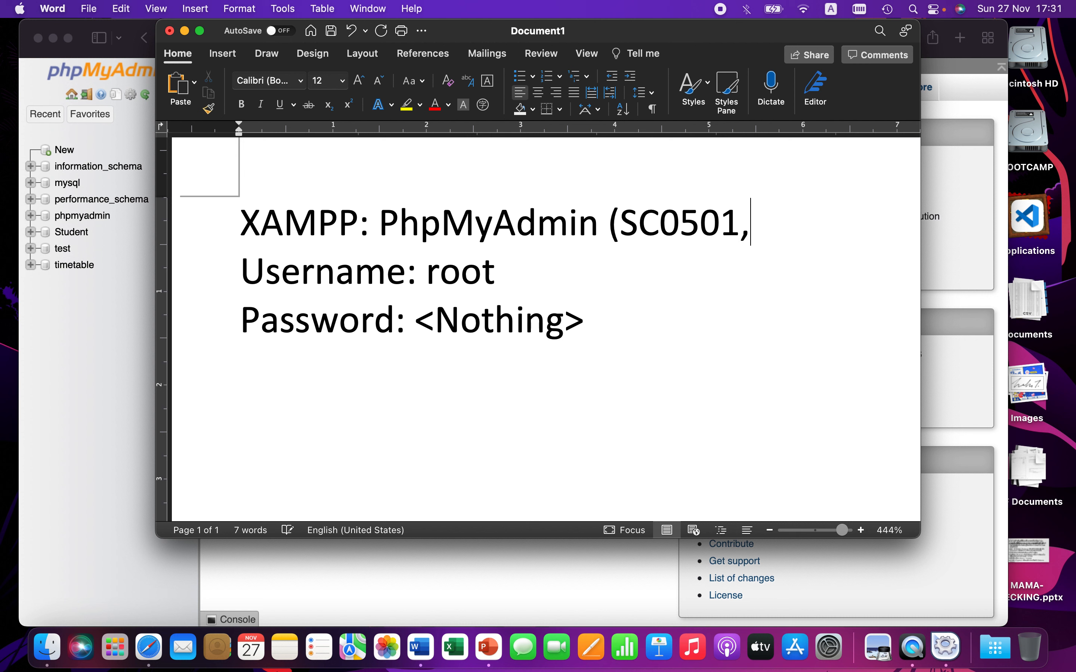
{"action": "type", "text": "SC0502)"}
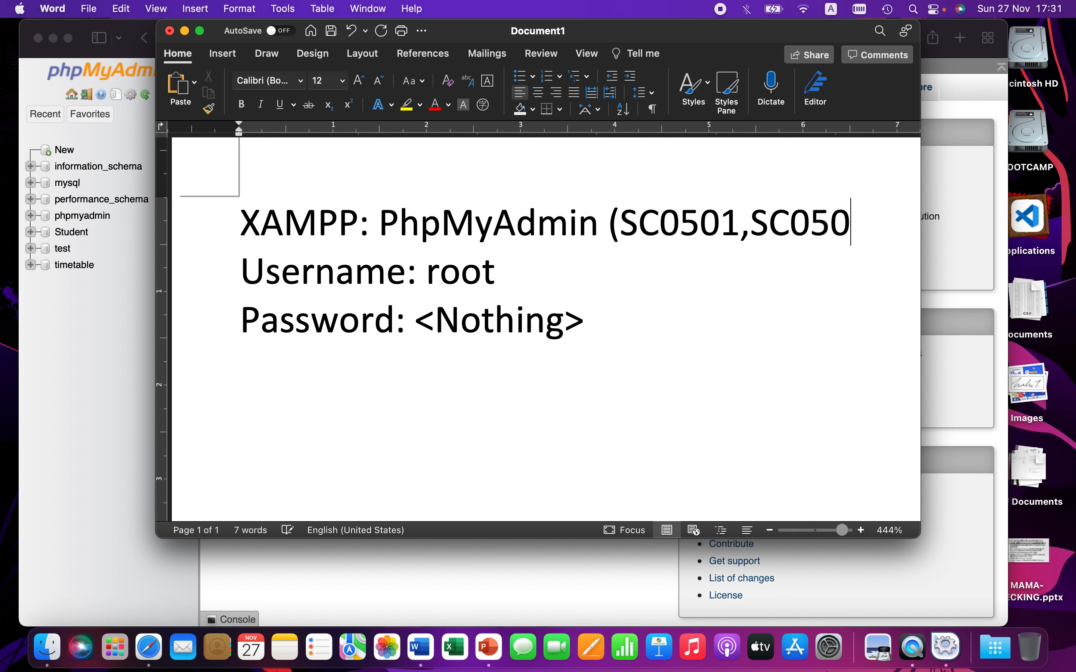
{"action": "key", "text": "Left"}
{"action": "key", "text": "Left"}
{"action": "key", "text": "Left"}
{"action": "key", "text": "Left"}
{"action": "key", "text": "Left"}
{"action": "key", "text": "Left"}
{"action": "key", "text": "Left"}
Step: Switch to the browser and open the lms.msme.au.edu site in a new tab
{"action": "left_click", "coordinate": [975, 114]}
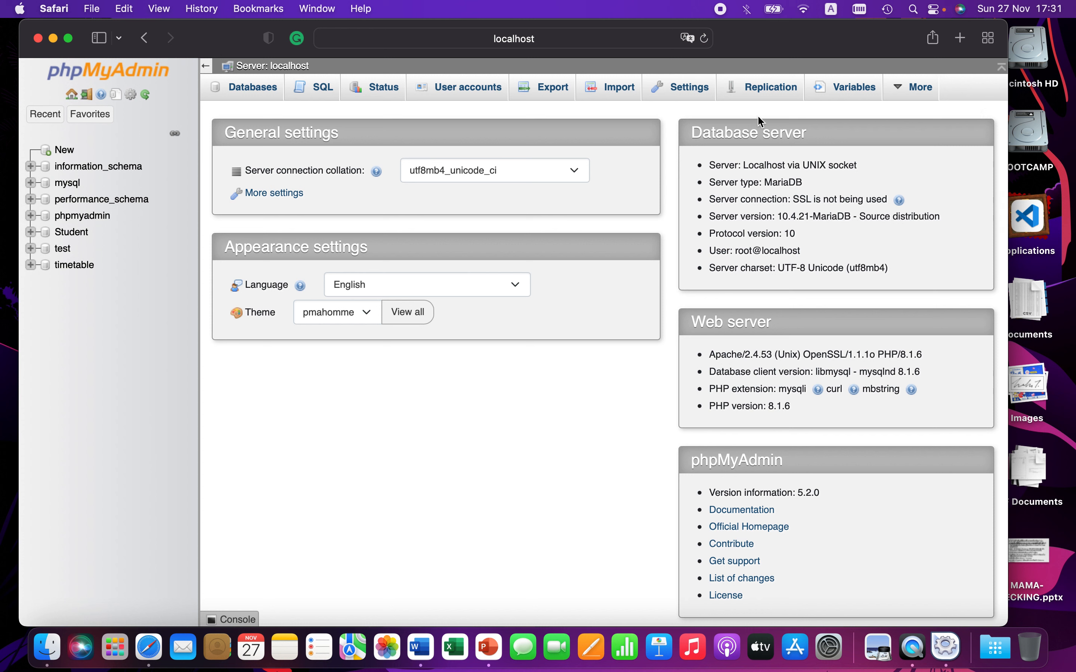
{"action": "left_click", "coordinate": [966, 40]}
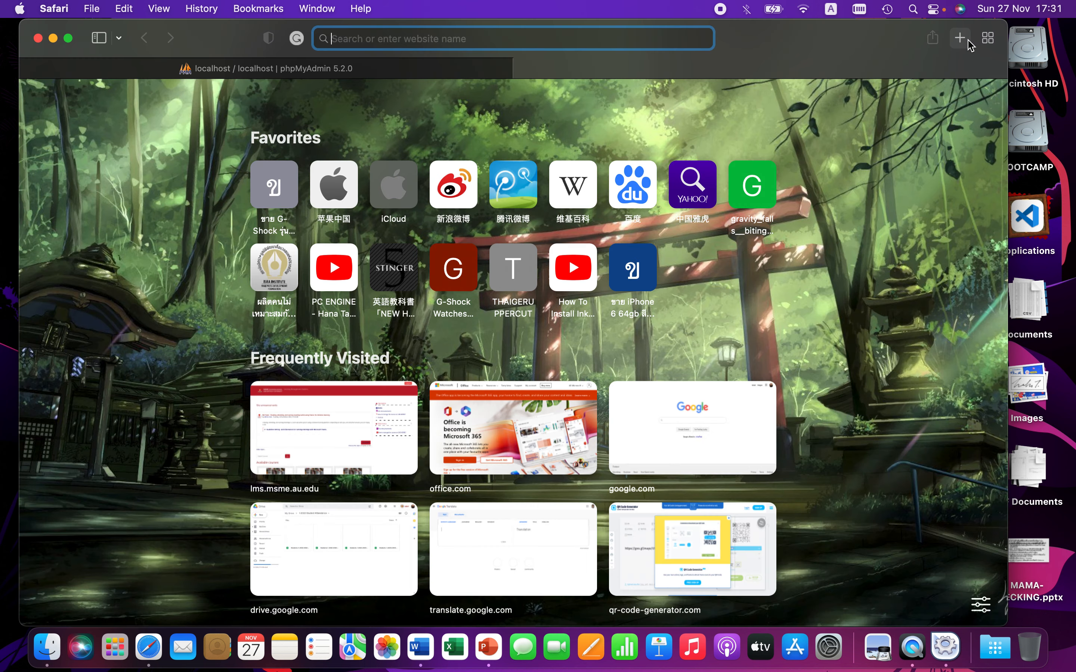
{"action": "type", "text": "lms"}
{"action": "key", "text": "Return"}
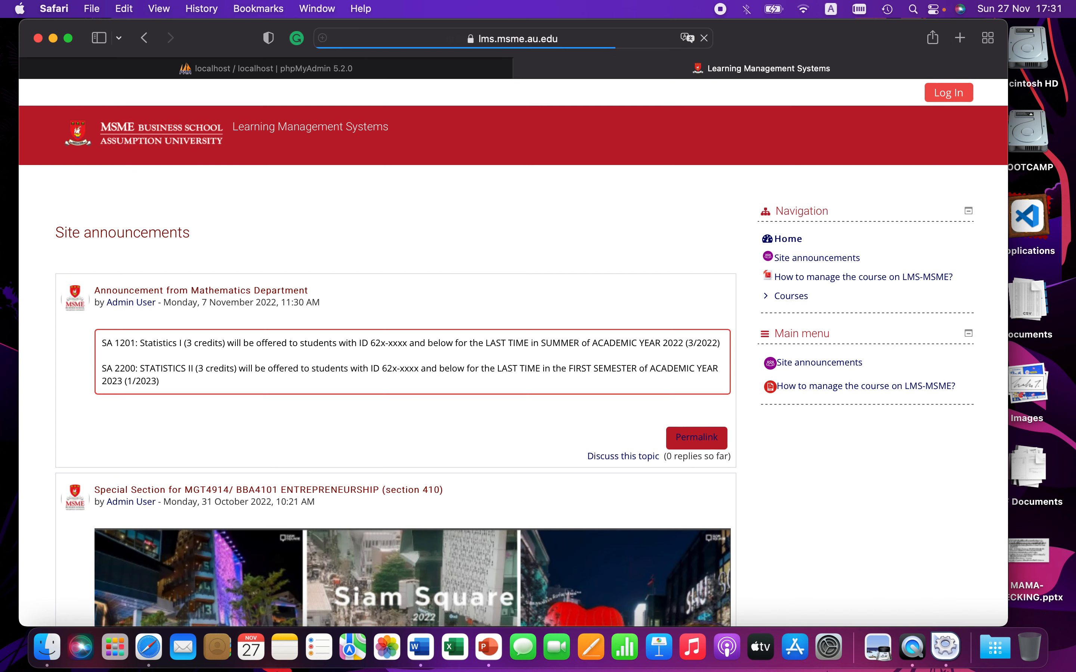
Step: Log in to the LMS, entering the account username and the account password
{"action": "left_click", "coordinate": [938, 91]}
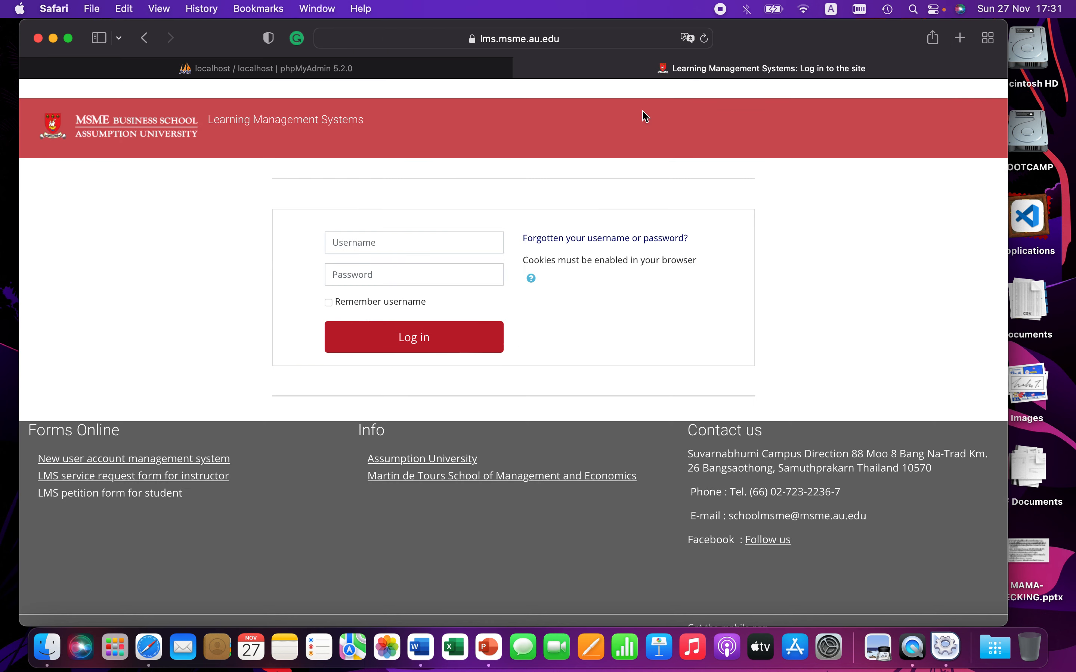
{"action": "left_click", "coordinate": [365, 240]}
{"action": "type", "text": "thaat"}
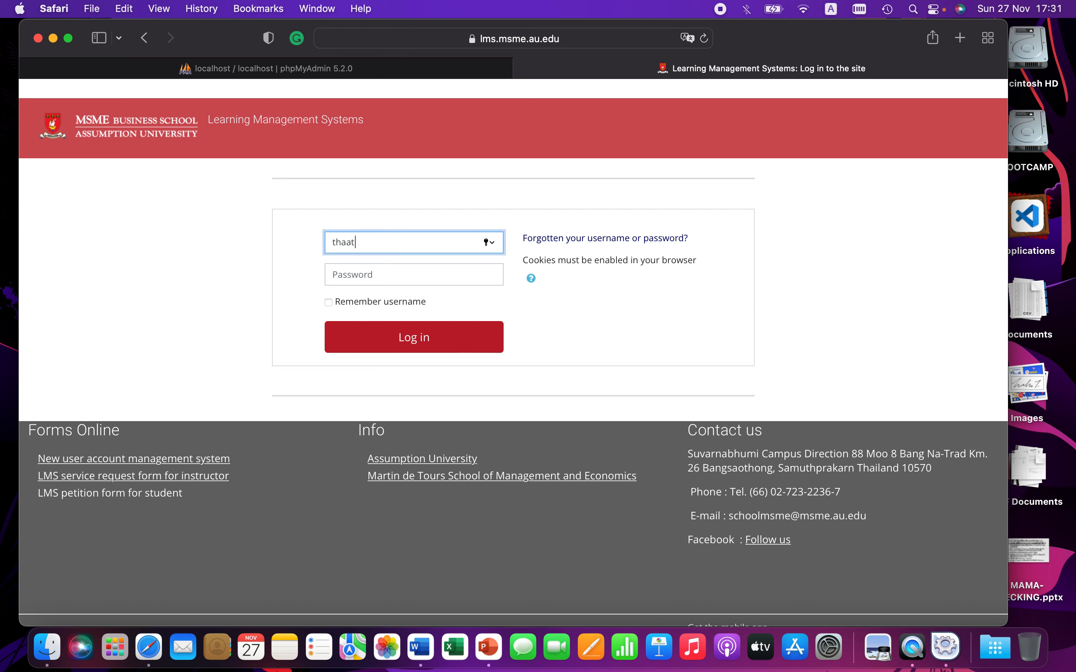
{"action": "key", "text": "Tab"}
{"action": "type", "text": "••"}
{"action": "key", "text": "BackSpace"}
{"action": "key", "text": "BackSpace"}
{"action": "key", "text": "BackSpace"}
{"action": "type", "text": "••••••••••"}
{"action": "key", "text": "Return"}
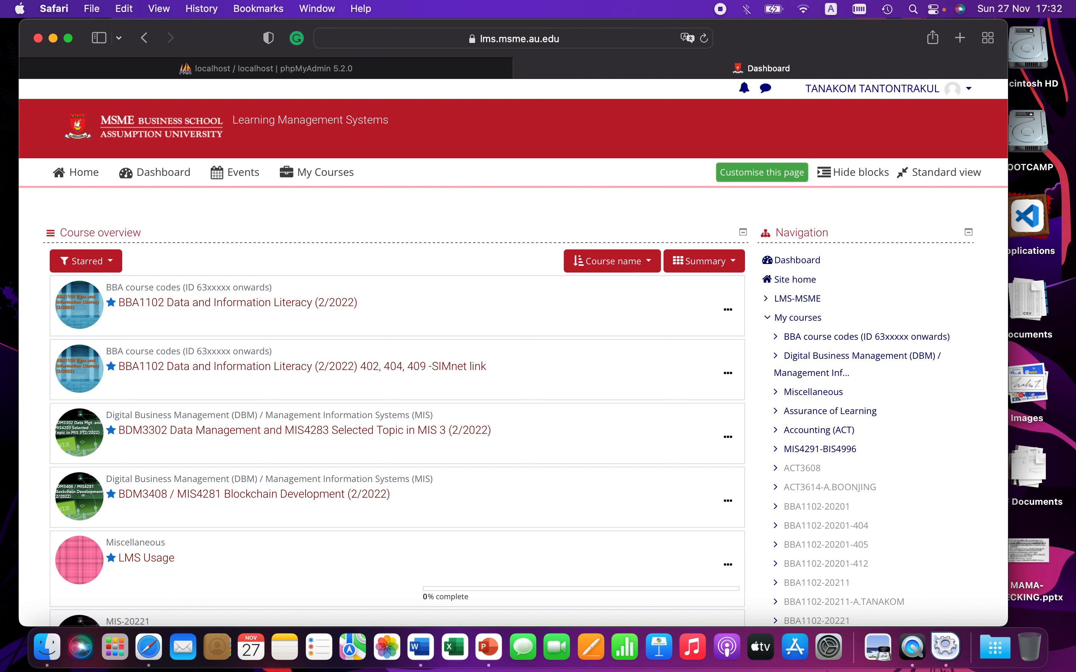
Step: Open the BDM3302 Data Management course and view the mysqlsampledatabase.sql for Lab Class file in the browser
{"action": "scroll", "coordinate": [307, 449], "scroll_direction": "down", "scroll_amount": 2}
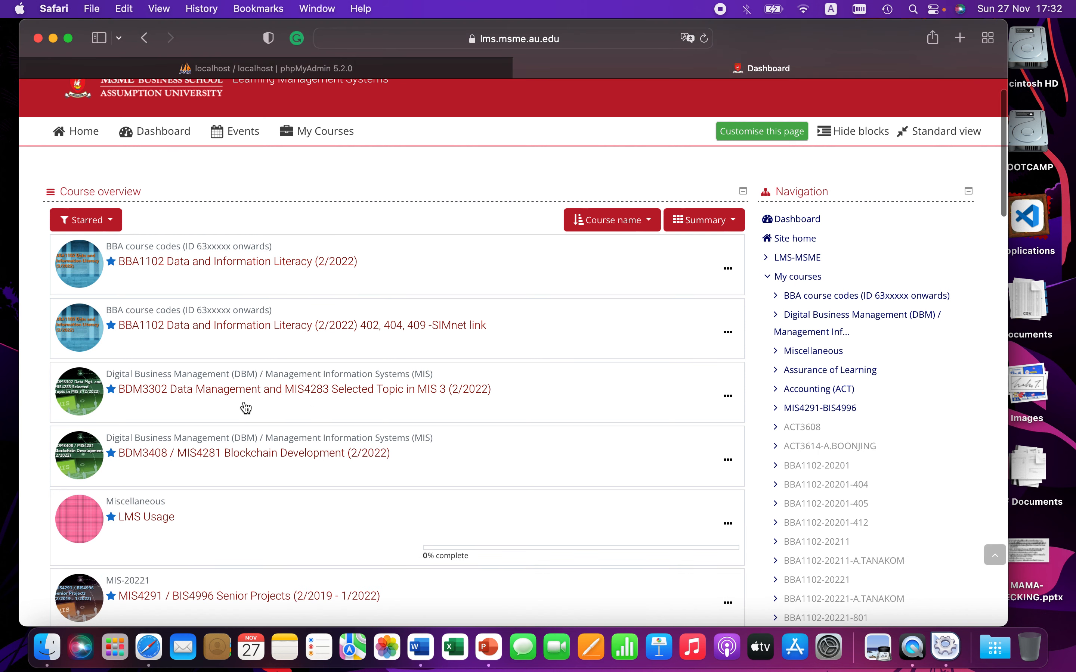
{"action": "scroll", "coordinate": [244, 408], "scroll_direction": "down", "scroll_amount": 2}
{"action": "left_click", "coordinate": [242, 351]}
{"action": "scroll", "coordinate": [227, 436], "scroll_direction": "down", "scroll_amount": 10}
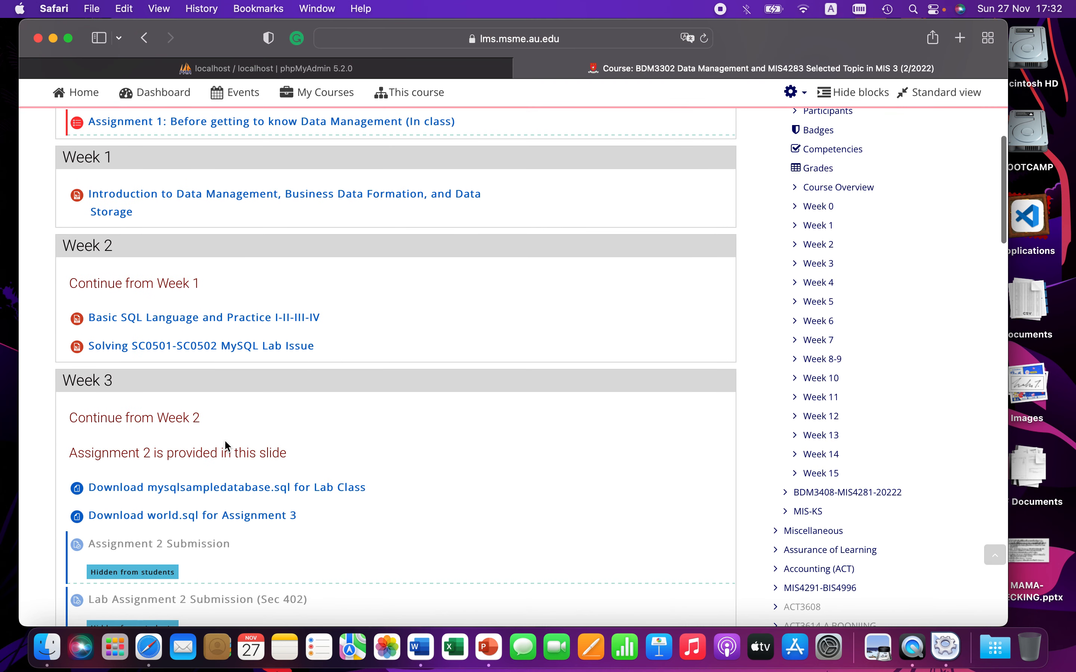
{"action": "scroll", "coordinate": [224, 439], "scroll_direction": "down", "scroll_amount": 5}
{"action": "scroll", "coordinate": [227, 447], "scroll_direction": "down", "scroll_amount": 1}
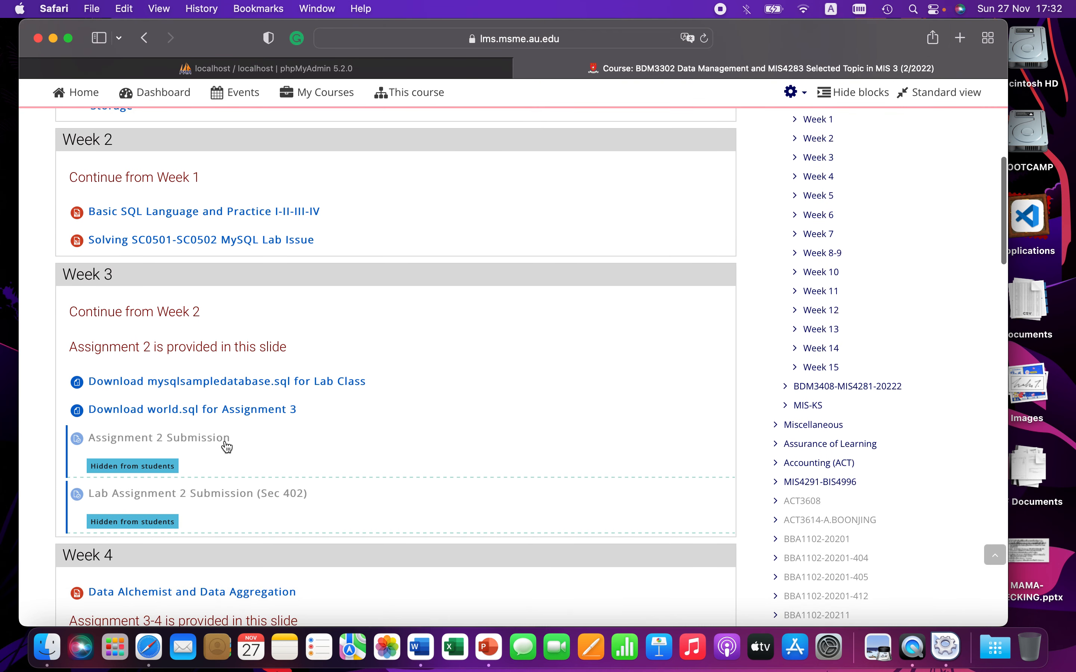
{"action": "scroll", "coordinate": [217, 365], "scroll_direction": "down", "scroll_amount": 1}
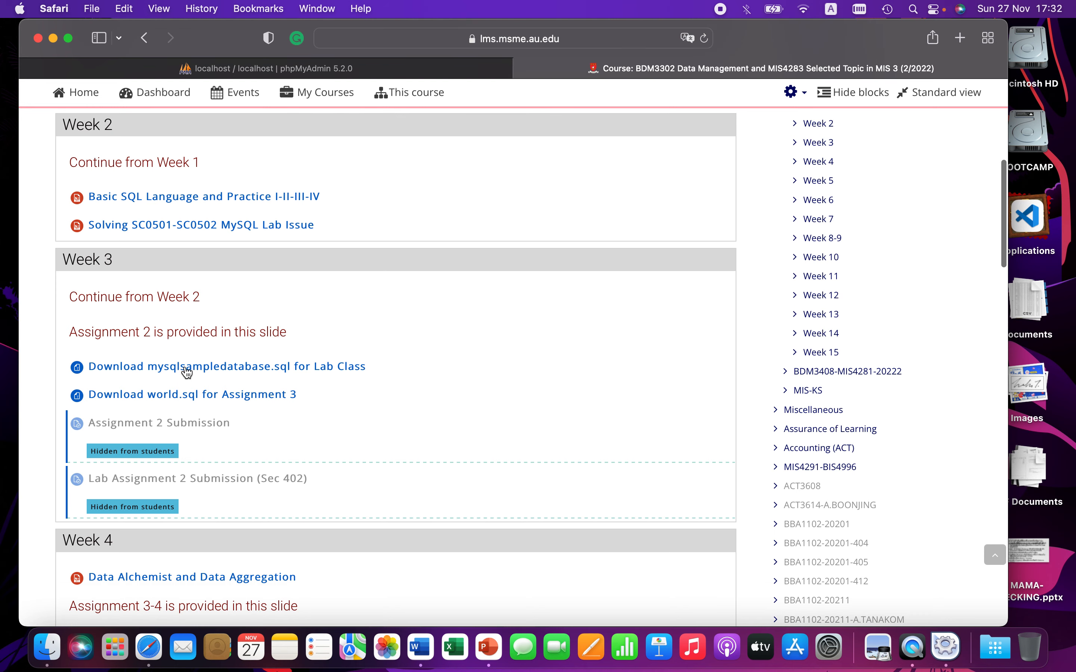
{"action": "left_click", "coordinate": [200, 368]}
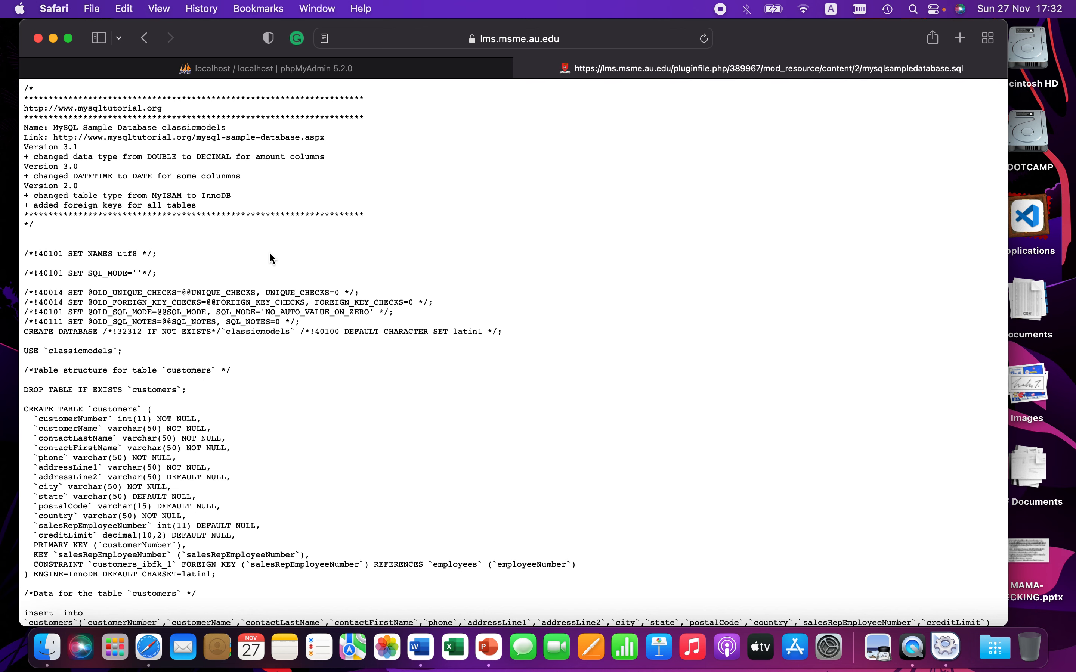
{"action": "scroll", "coordinate": [309, 353], "scroll_direction": "down", "scroll_amount": 5}
{"action": "scroll", "coordinate": [313, 353], "scroll_direction": "up", "scroll_amount": 5}
{"action": "left_click", "coordinate": [148, 38]}
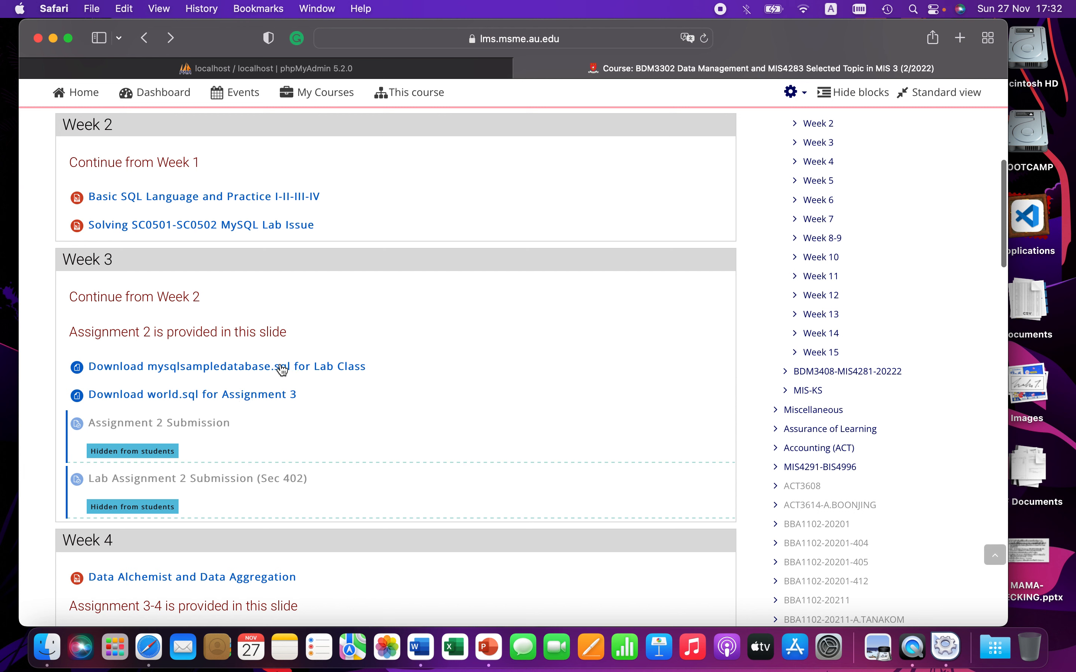
{"action": "right_click", "coordinate": [255, 368]}
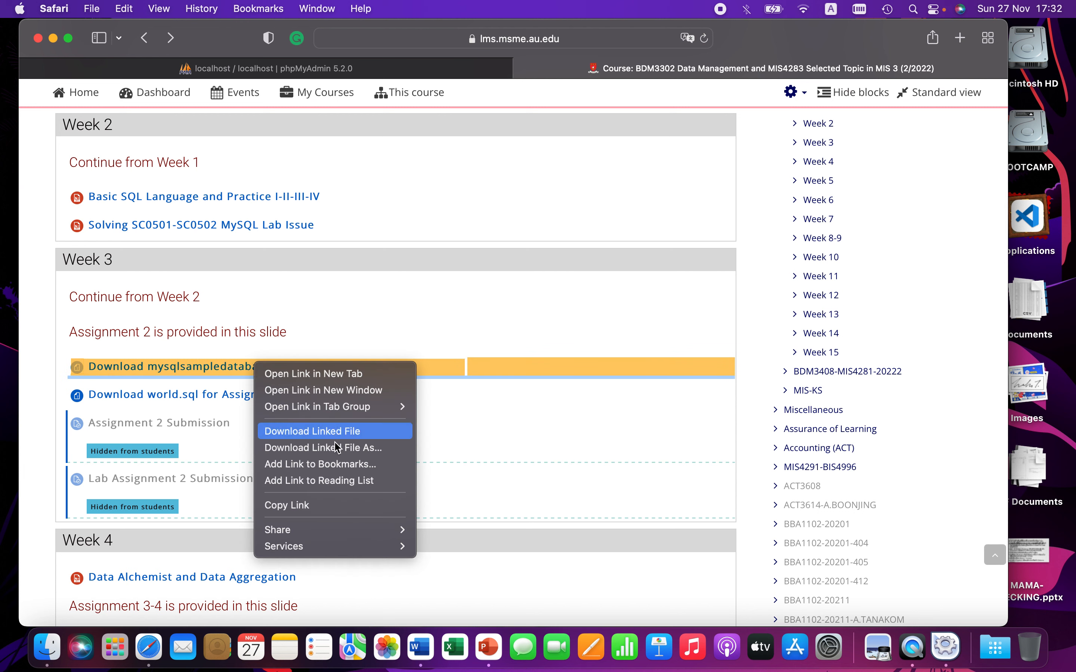
{"action": "left_click", "coordinate": [360, 453]}
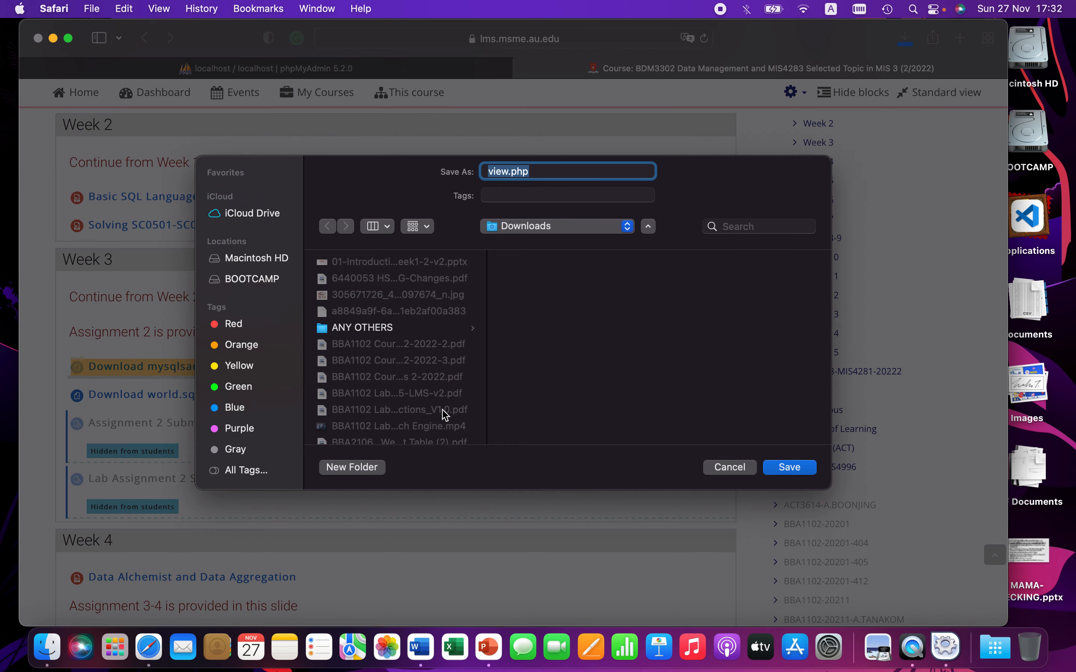
{"action": "left_click", "coordinate": [736, 471]}
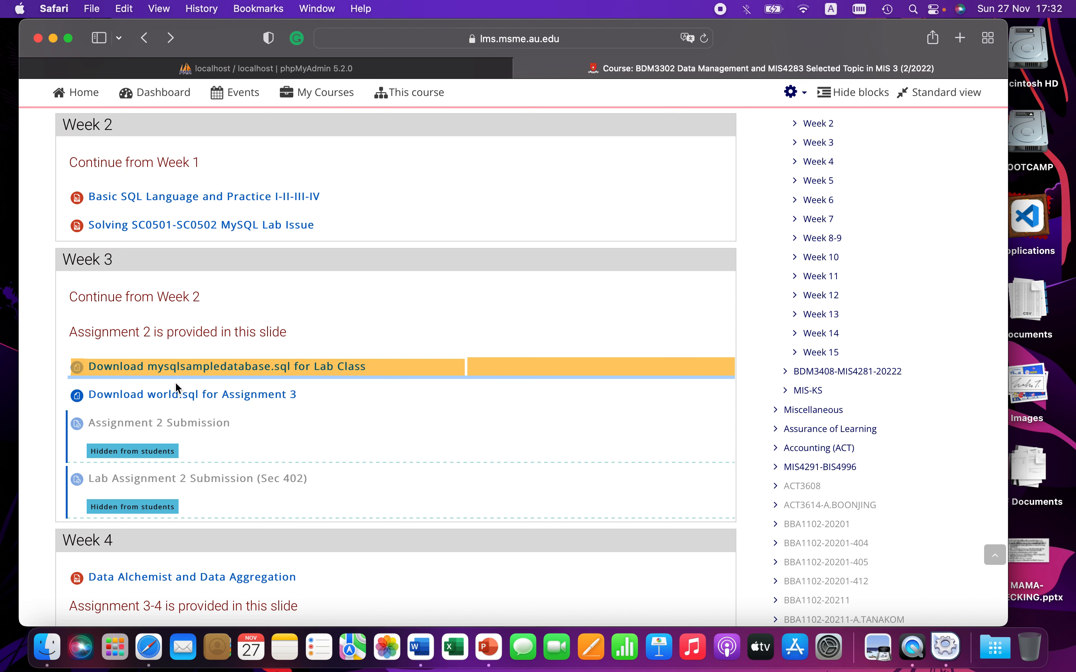
{"action": "right_click", "coordinate": [168, 370]}
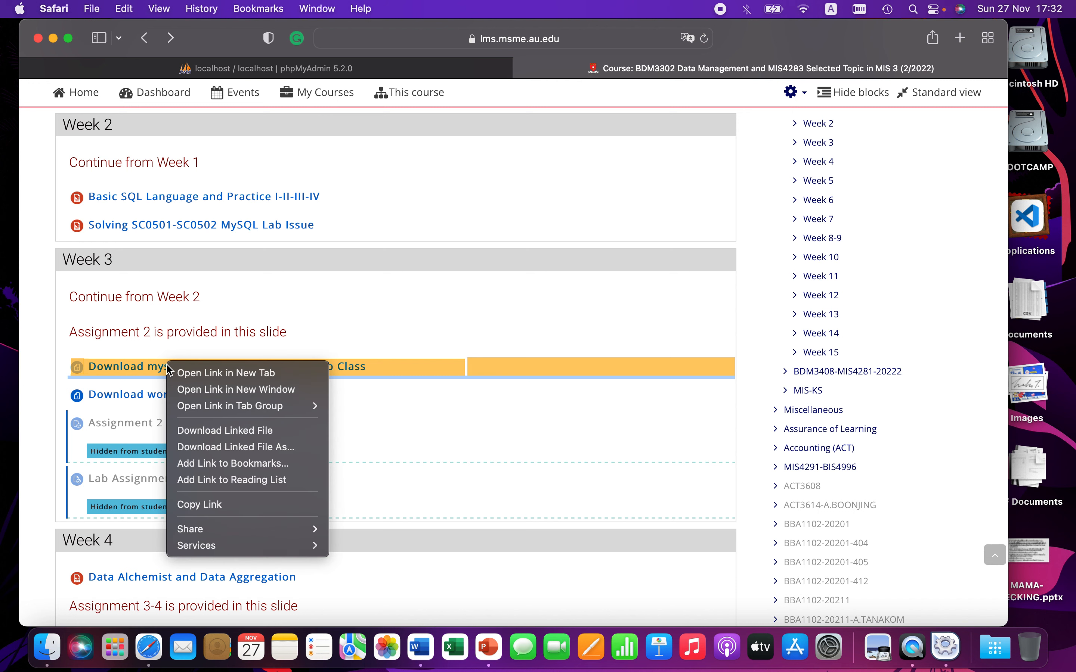
{"action": "left_click", "coordinate": [391, 453]}
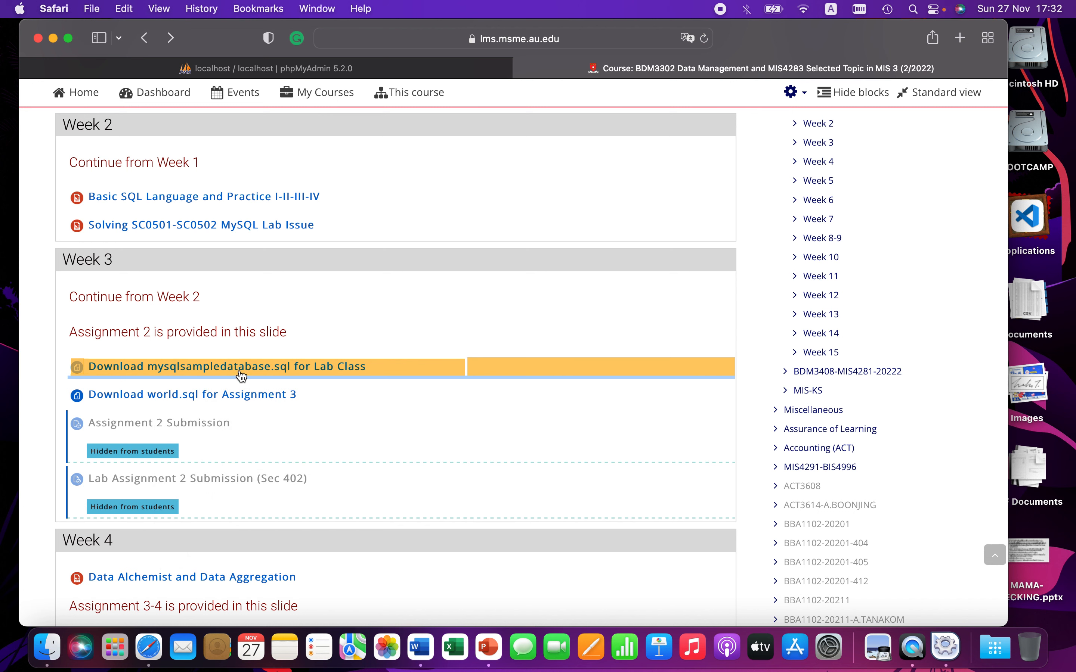
Step: Open the mysqlsampledatabase.sql for Lab Class link in a new tab and switch to it
{"action": "right_click", "coordinate": [252, 370]}
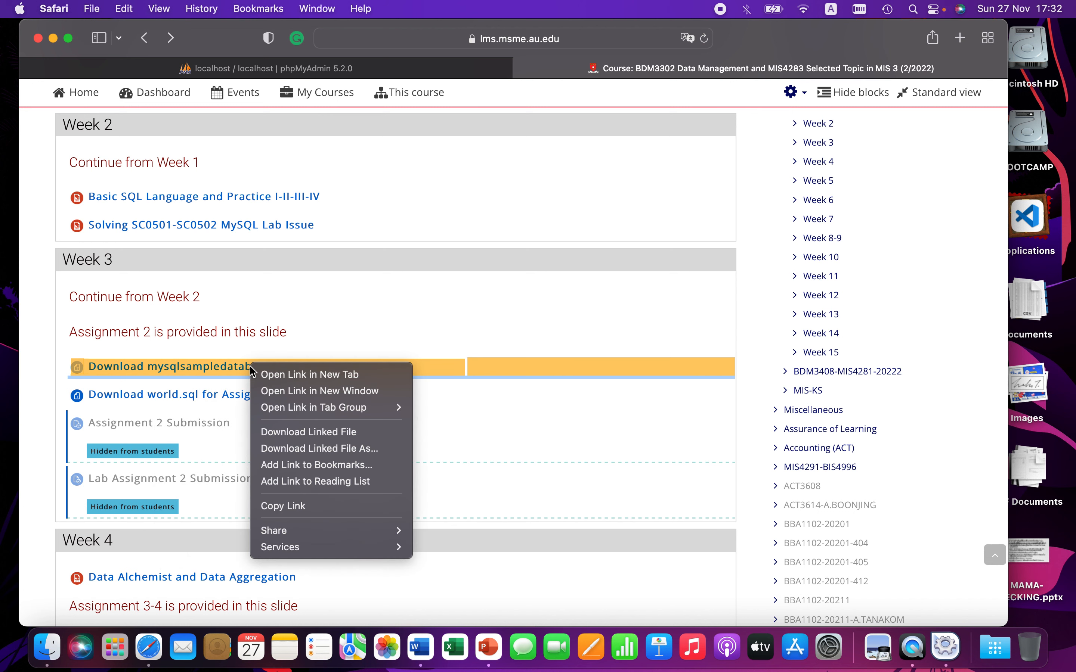
{"action": "left_click", "coordinate": [290, 377]}
{"action": "left_click", "coordinate": [713, 71]}
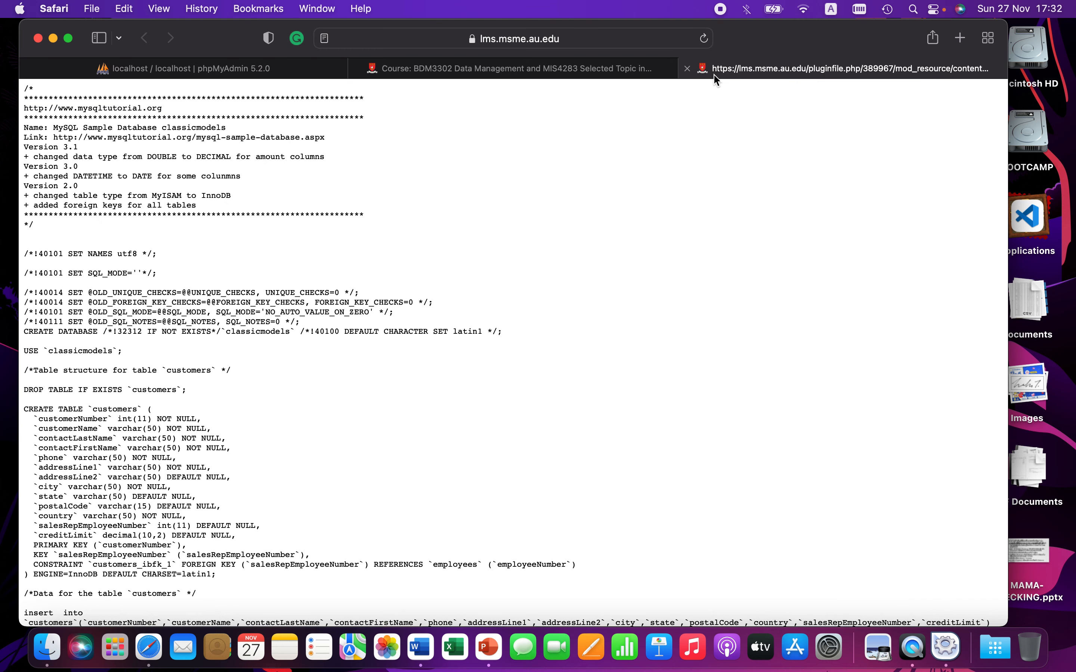
Step: Inspect the sql file's full web address in the address bar
{"action": "left_click", "coordinate": [630, 39]}
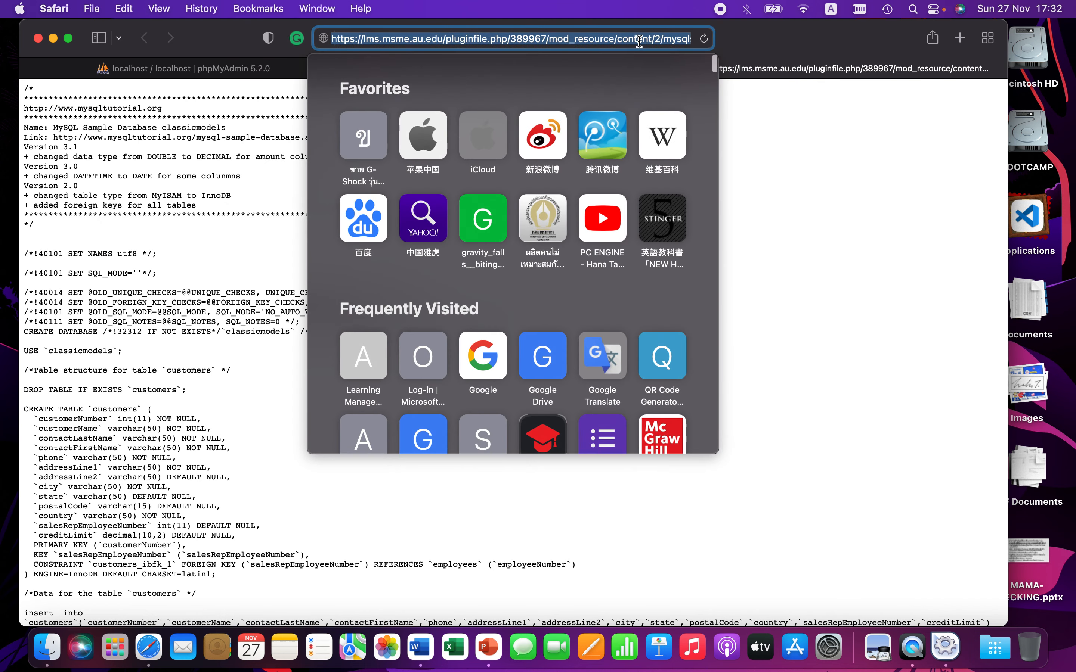
{"action": "left_click", "coordinate": [640, 40]}
{"action": "key", "text": "super+Right"}
{"action": "key", "text": "Escape"}
{"action": "key", "text": "Escape"}
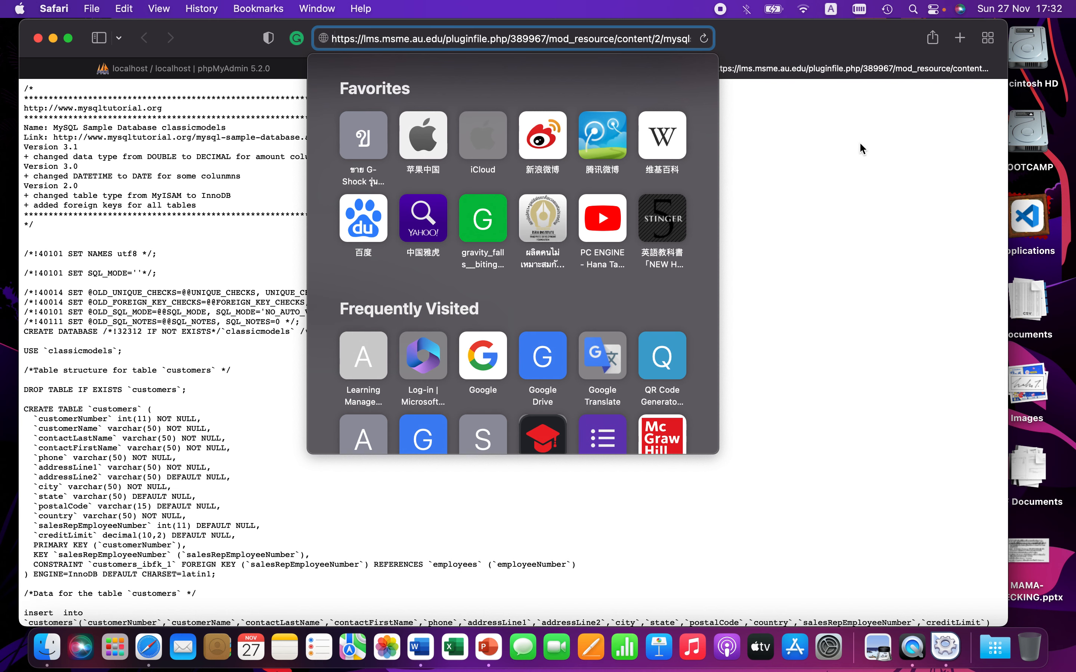
Step: Open Save Page As for the SQL page and name the file mysqlsampledatabase.sql in Page Source format
{"action": "right_click", "coordinate": [619, 183]}
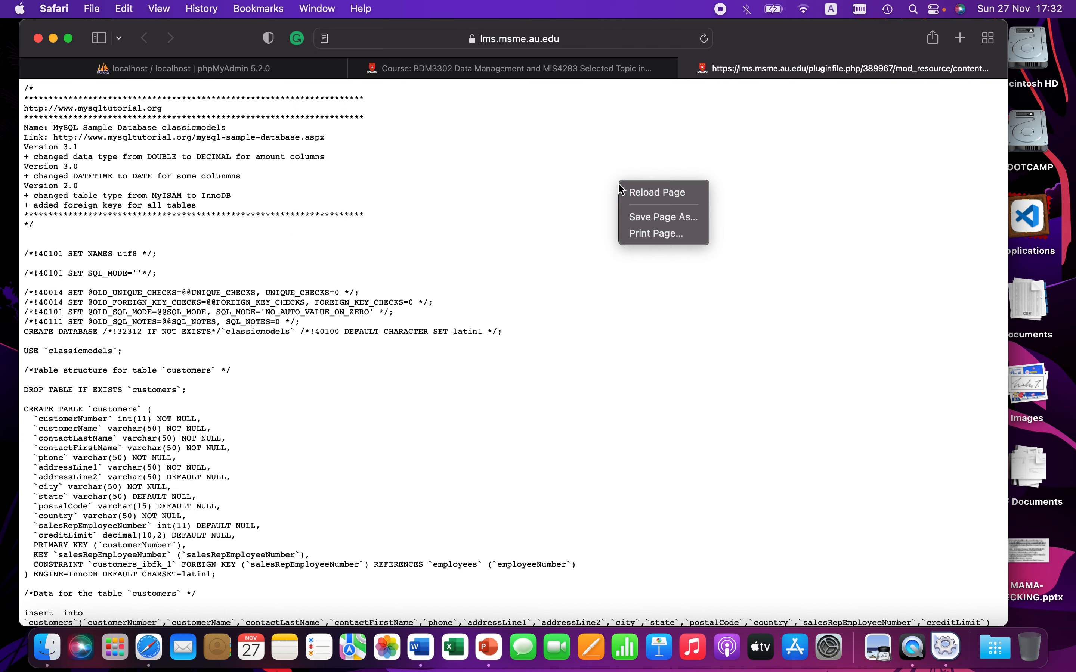
{"action": "left_click", "coordinate": [652, 218]}
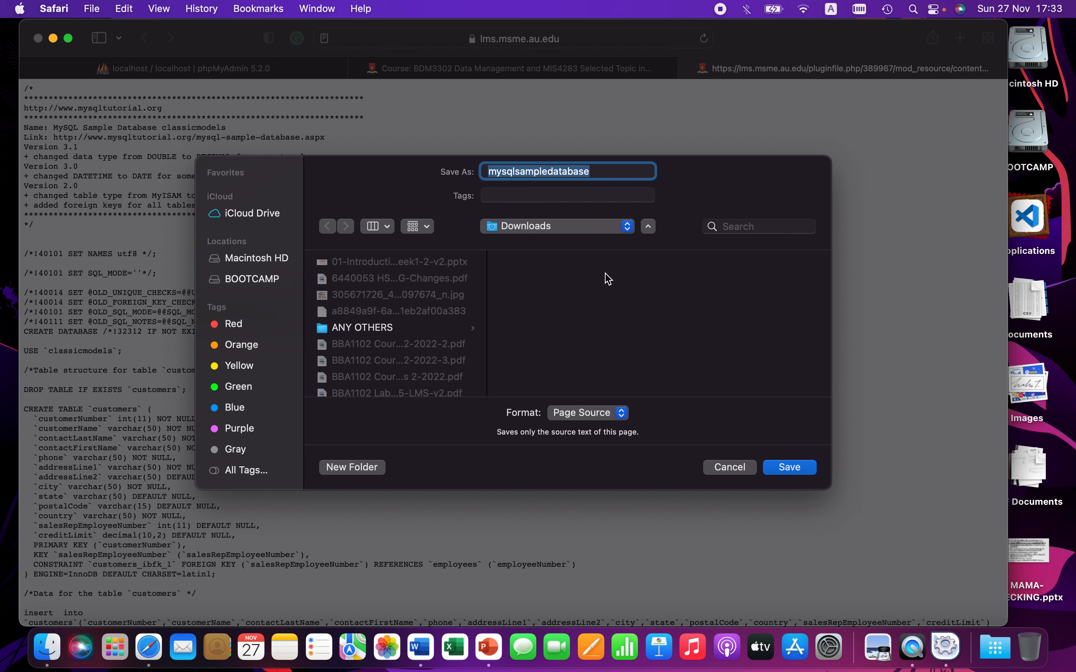
{"action": "left_click", "coordinate": [601, 413]}
{"action": "left_click", "coordinate": [608, 415]}
{"action": "left_click", "coordinate": [598, 229]}
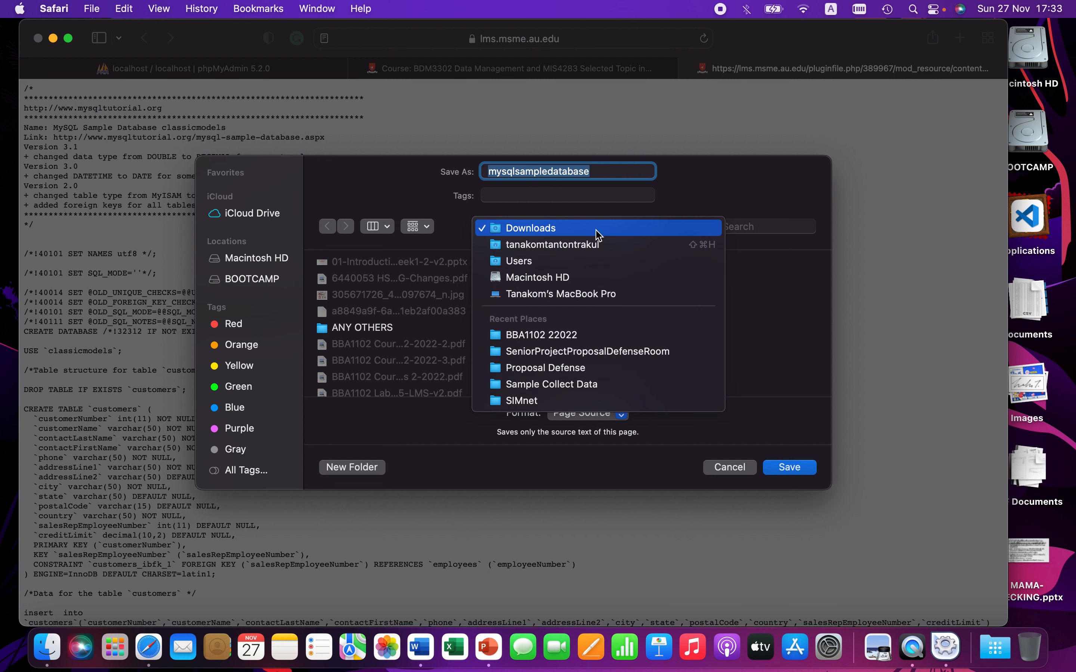
{"action": "left_click", "coordinate": [596, 231]}
{"action": "left_click", "coordinate": [608, 174]}
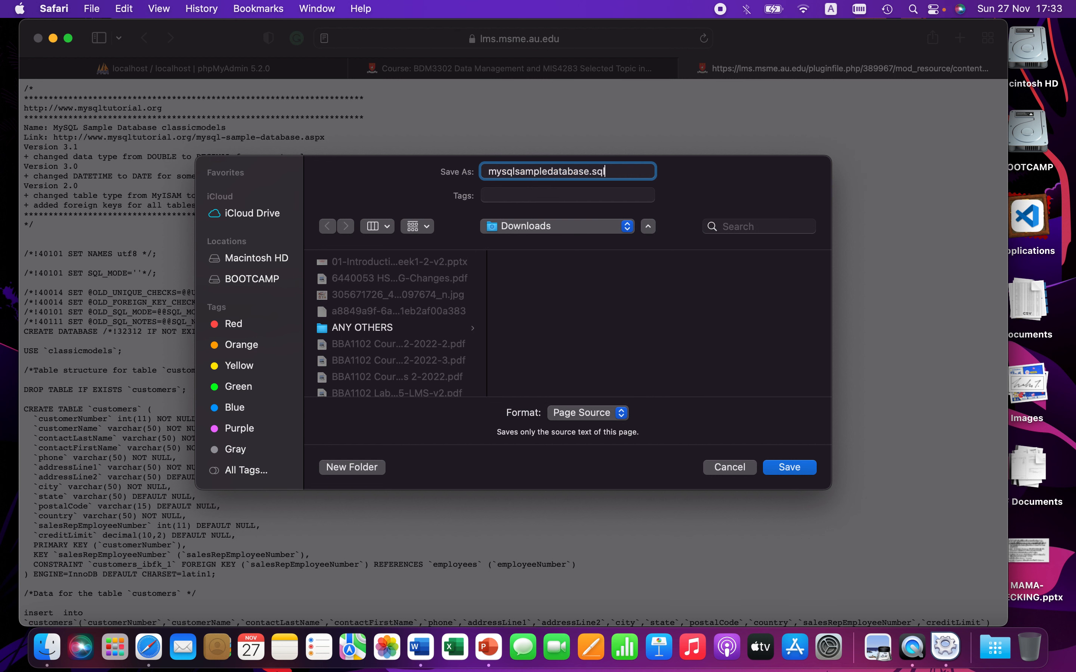
Step: Choose the home folder's Desktop as the save location and save the file
{"action": "left_click", "coordinate": [525, 231]}
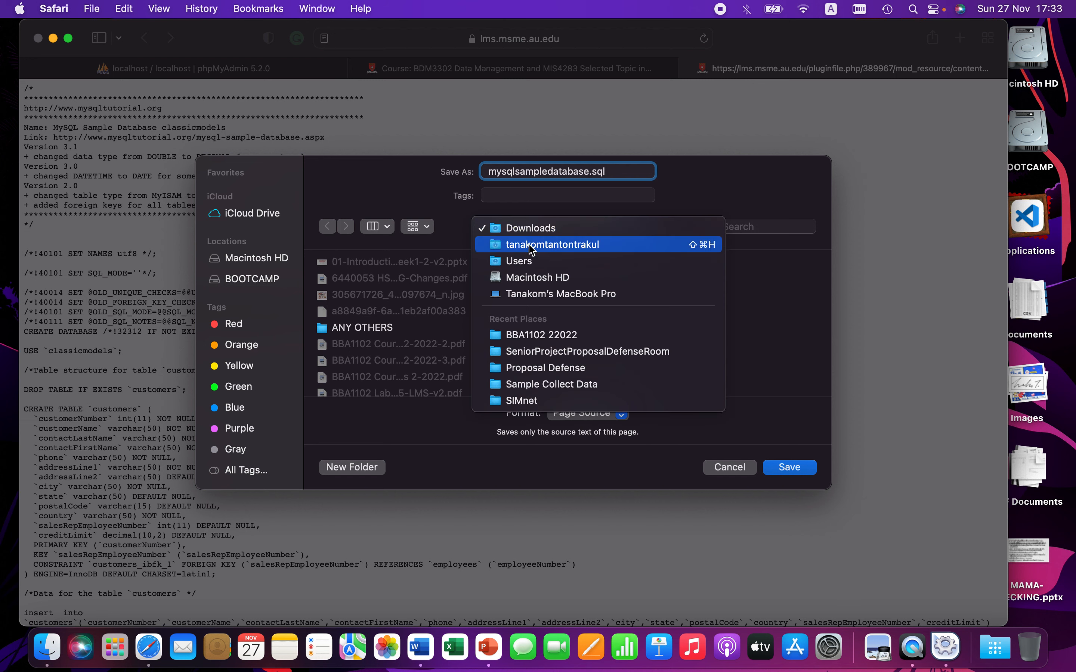
{"action": "left_click", "coordinate": [535, 264]}
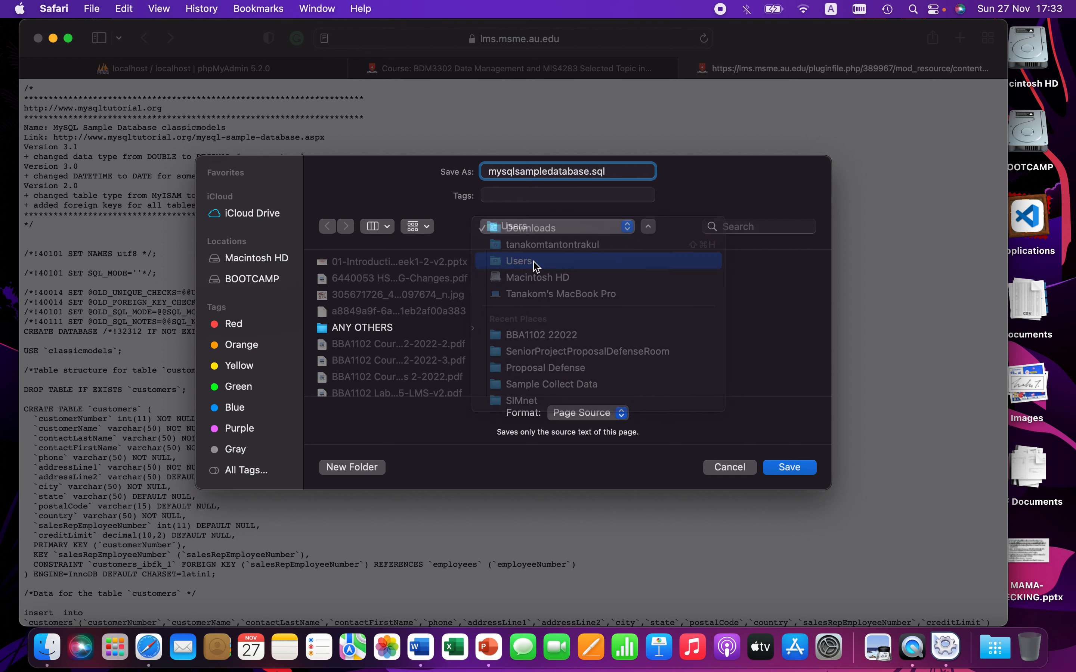
{"action": "left_click", "coordinate": [533, 294]}
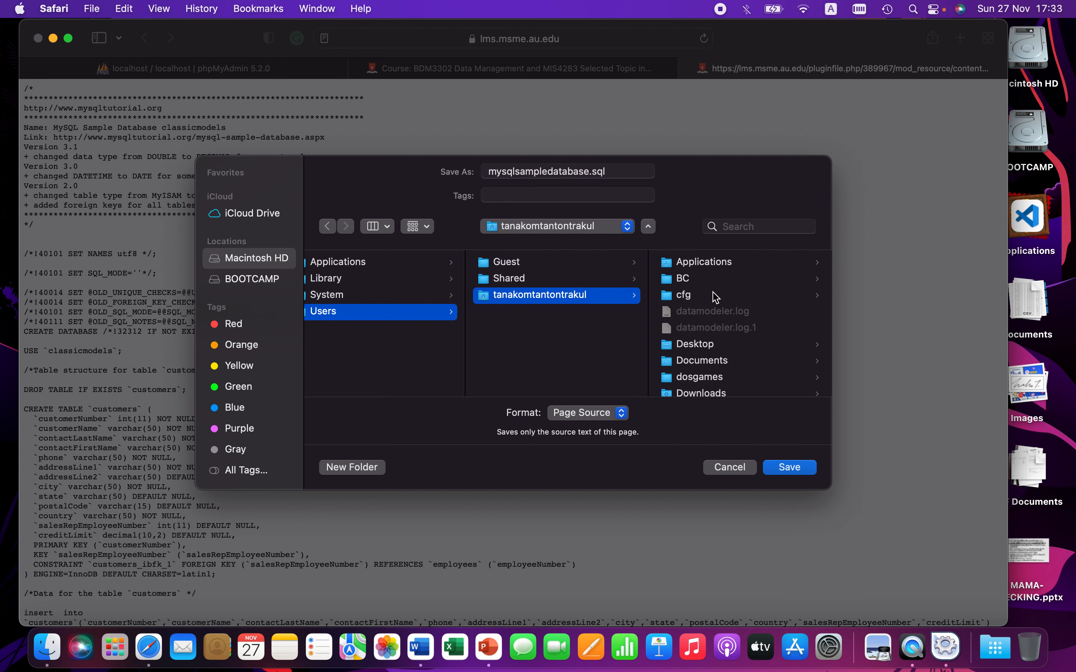
{"action": "left_click", "coordinate": [696, 344]}
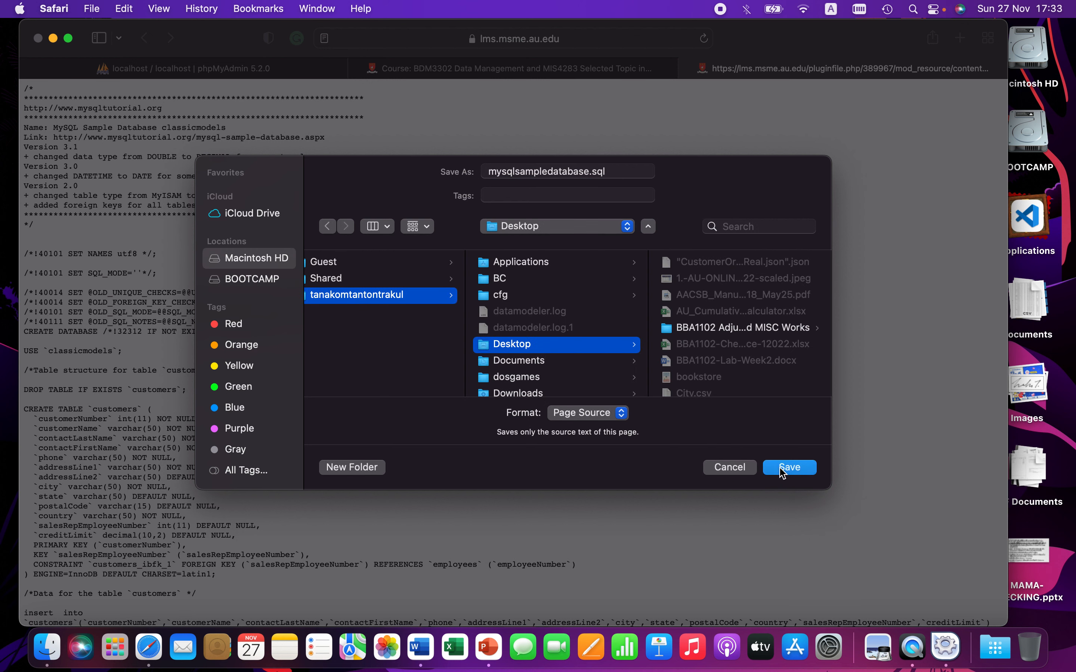
{"action": "left_click", "coordinate": [783, 468]}
Step: On the desktop, rename the saved mysqlsampledatabase.sql.txt file to drop the .txt extension and use .sql
{"action": "left_click", "coordinate": [552, 268]}
{"action": "key", "text": "F11"}
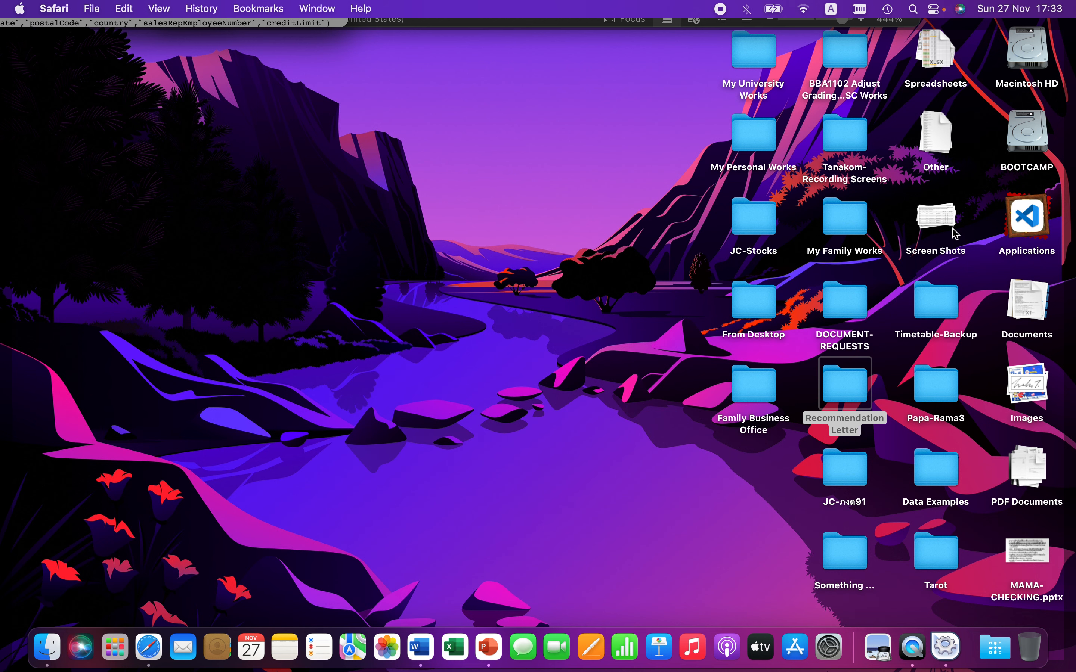
{"action": "left_click", "coordinate": [1030, 319]}
{"action": "left_click", "coordinate": [1032, 386]}
{"action": "key", "text": "Return"}
{"action": "left_click", "coordinate": [1018, 430]}
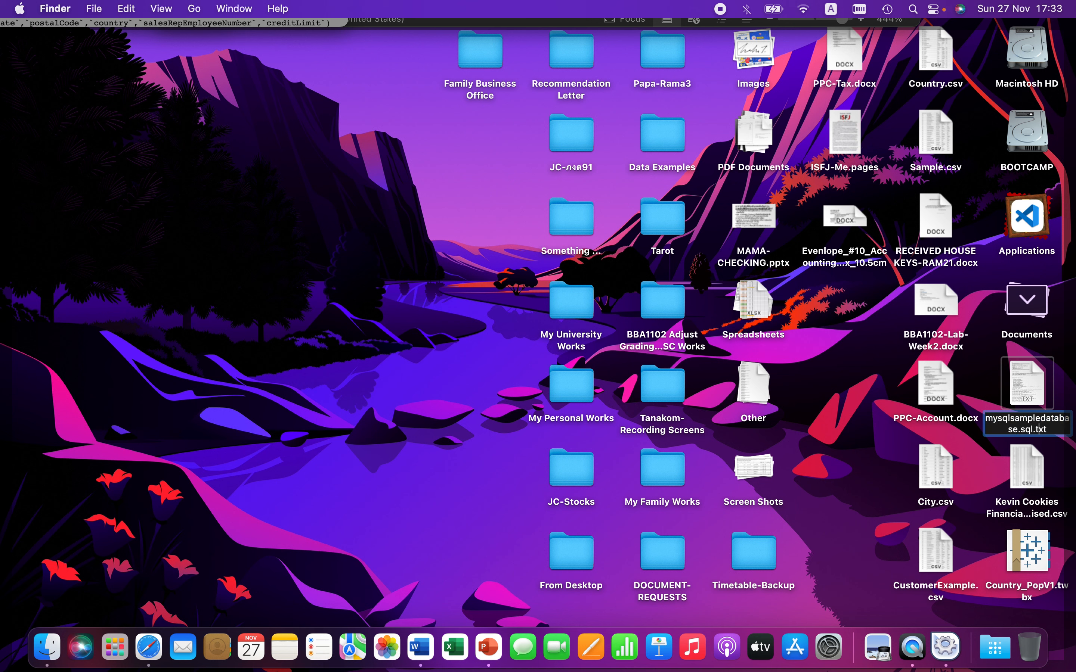
{"action": "key", "text": "BackSpace"}
{"action": "key", "text": "BackSpace"}
{"action": "key", "text": "BackSpace"}
{"action": "key", "text": "BackSpace"}
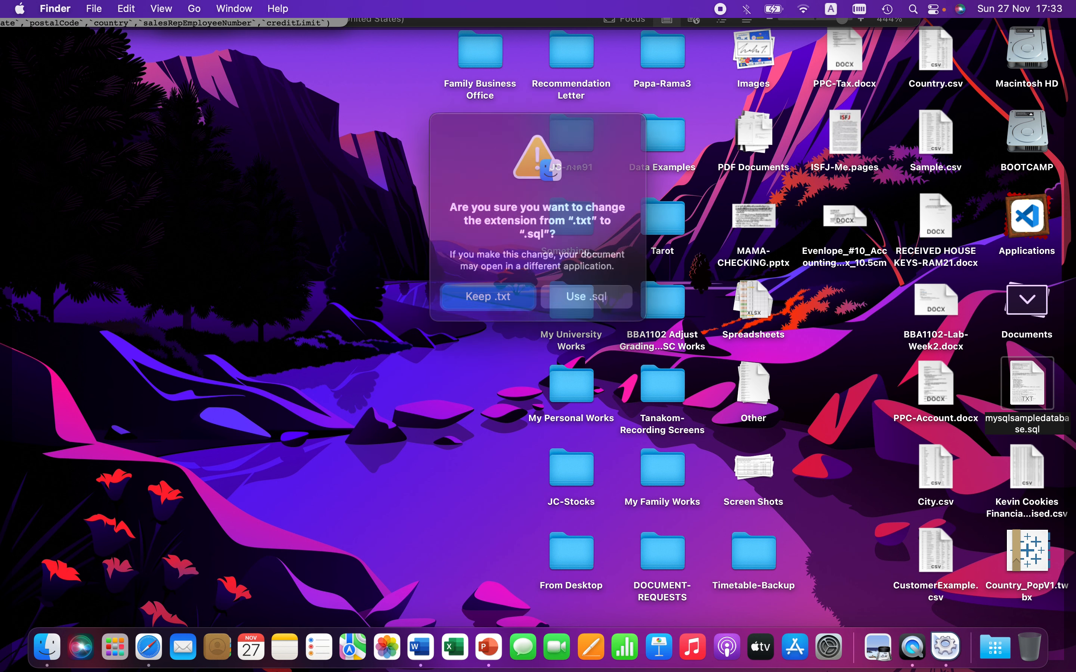
{"action": "key", "text": "Return"}
{"action": "left_click", "coordinate": [610, 291]}
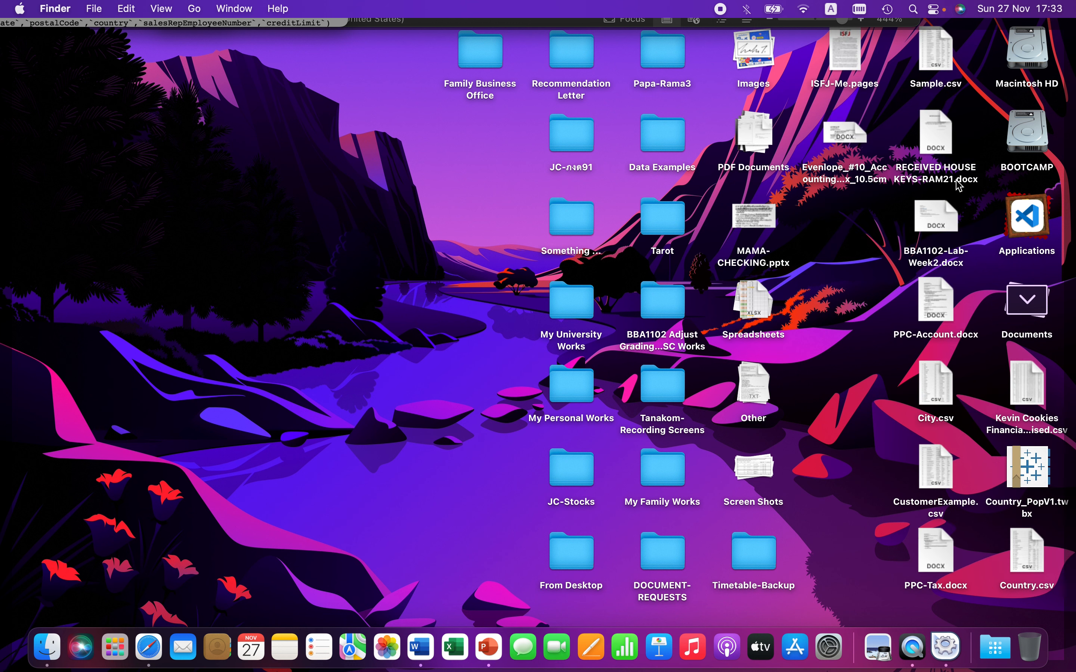
Step: Preview the mysqlsampledatabase.sql file on the desktop with Quick Look
{"action": "left_click", "coordinate": [1029, 309]}
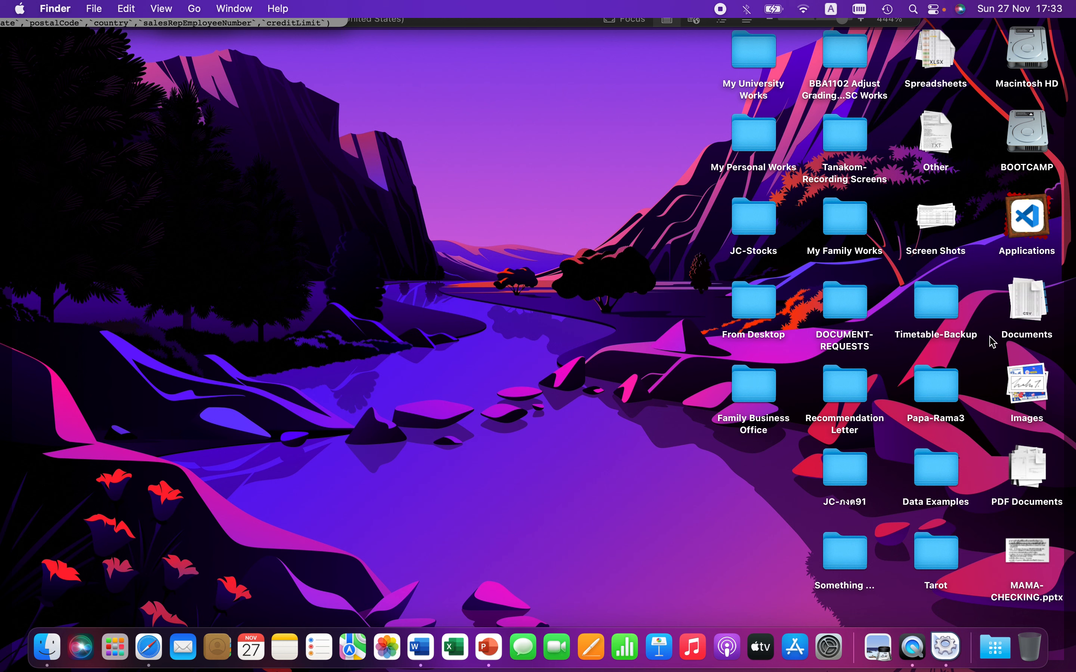
{"action": "left_click", "coordinate": [937, 147]}
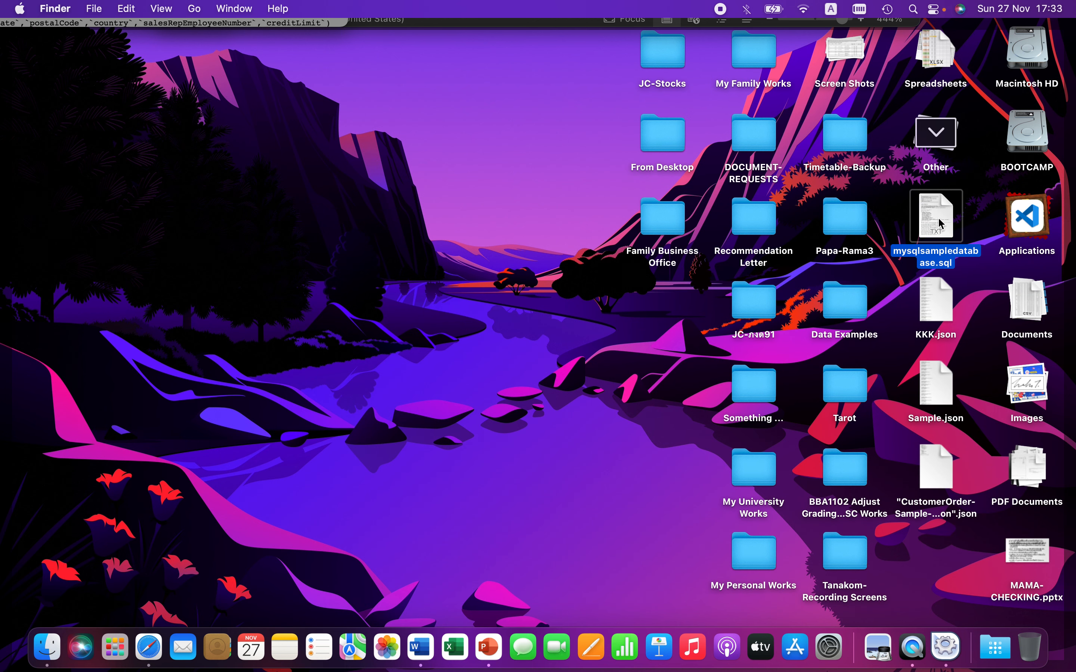
{"action": "key", "text": "space"}
{"action": "key", "text": "space"}
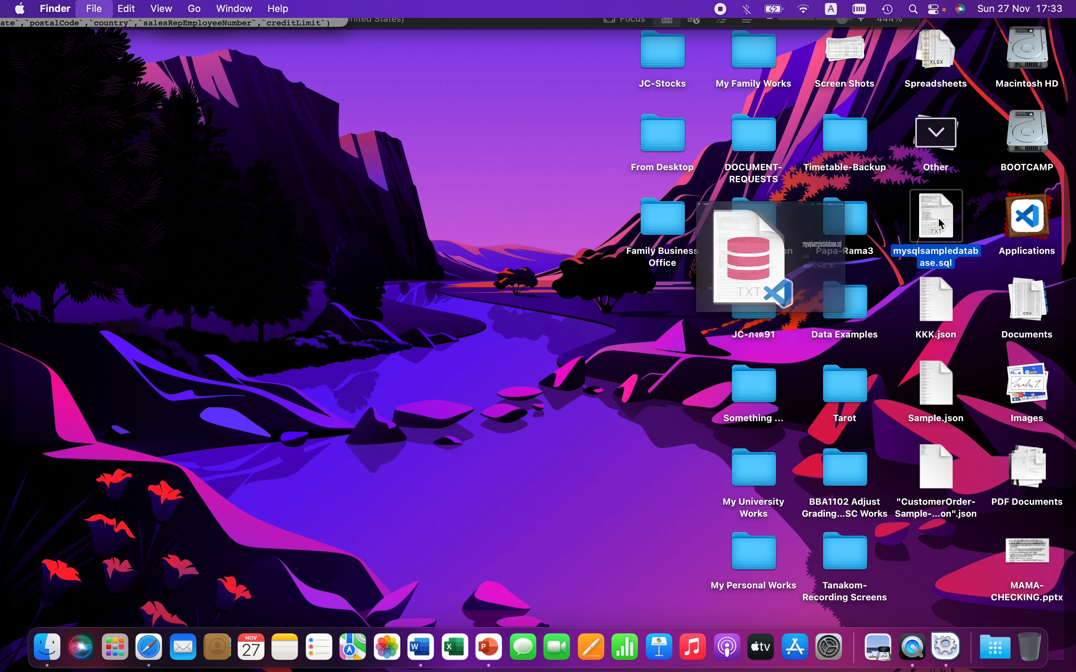
{"action": "key", "text": "space"}
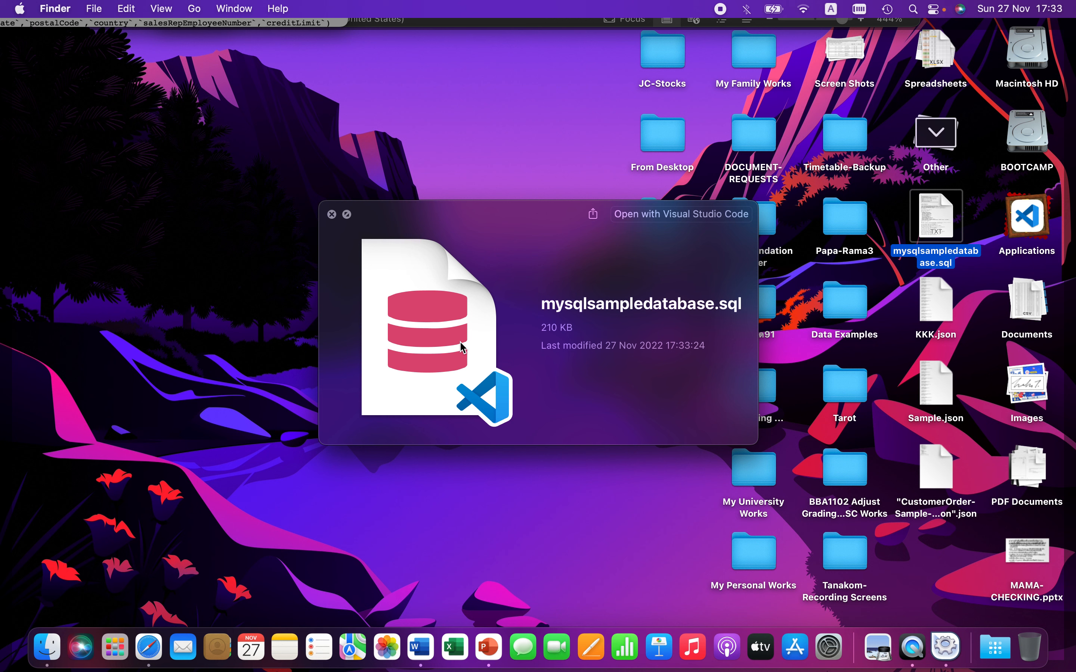
{"action": "left_click", "coordinate": [332, 214]}
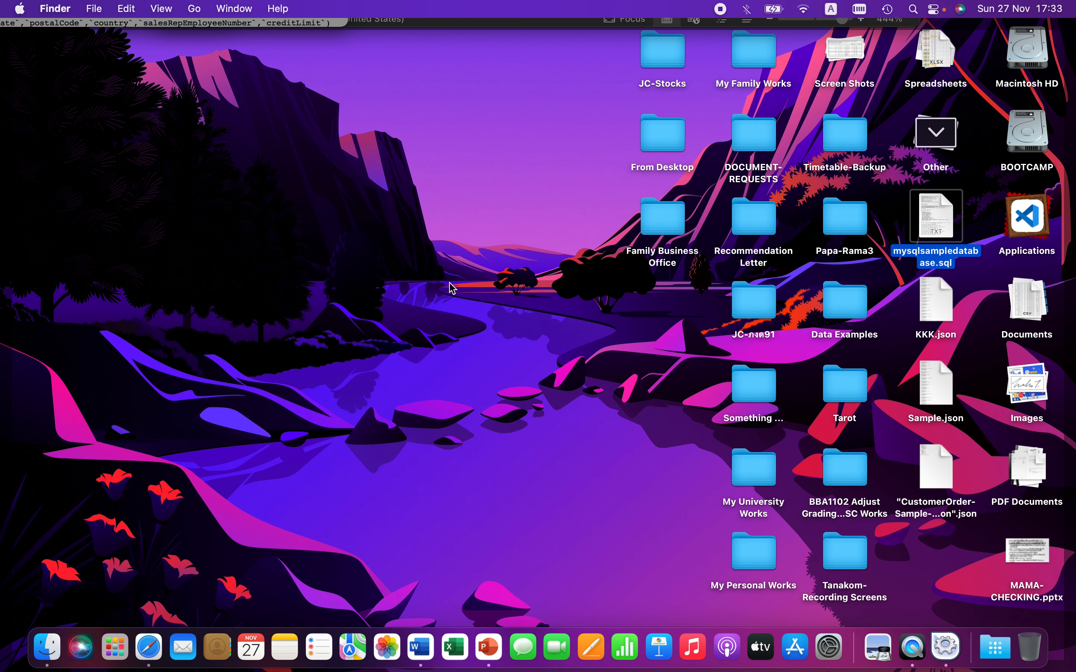
Step: Open mysqlsampledatabase.sql with Visual Studio Code
{"action": "right_click", "coordinate": [937, 224]}
{"action": "mouse_move", "coordinate": [900, 246]}
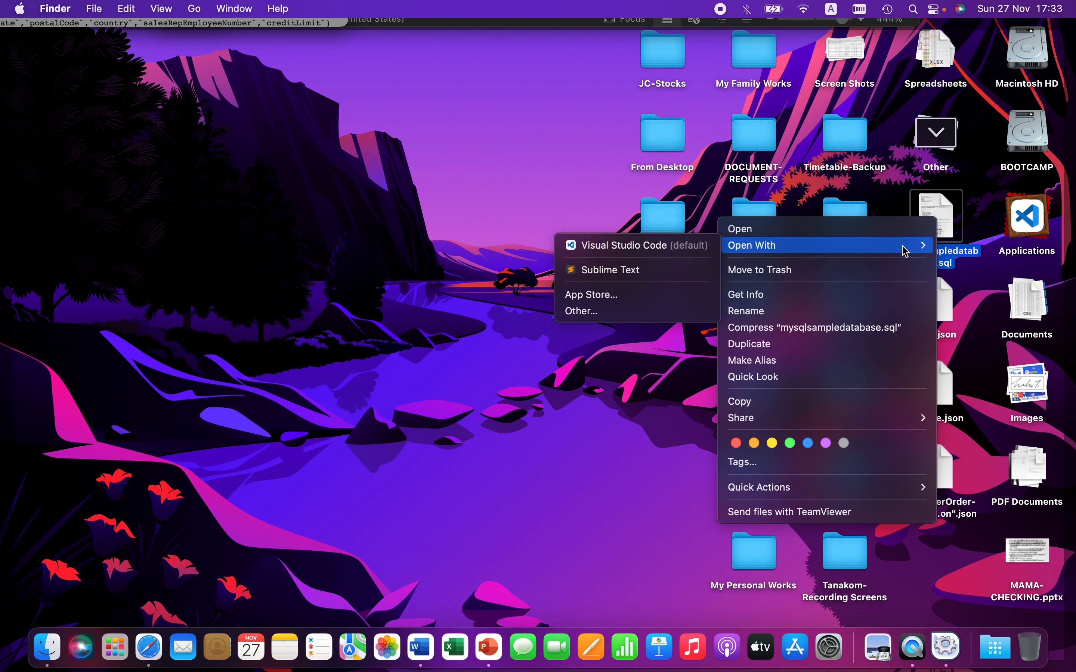
{"action": "left_click", "coordinate": [625, 245]}
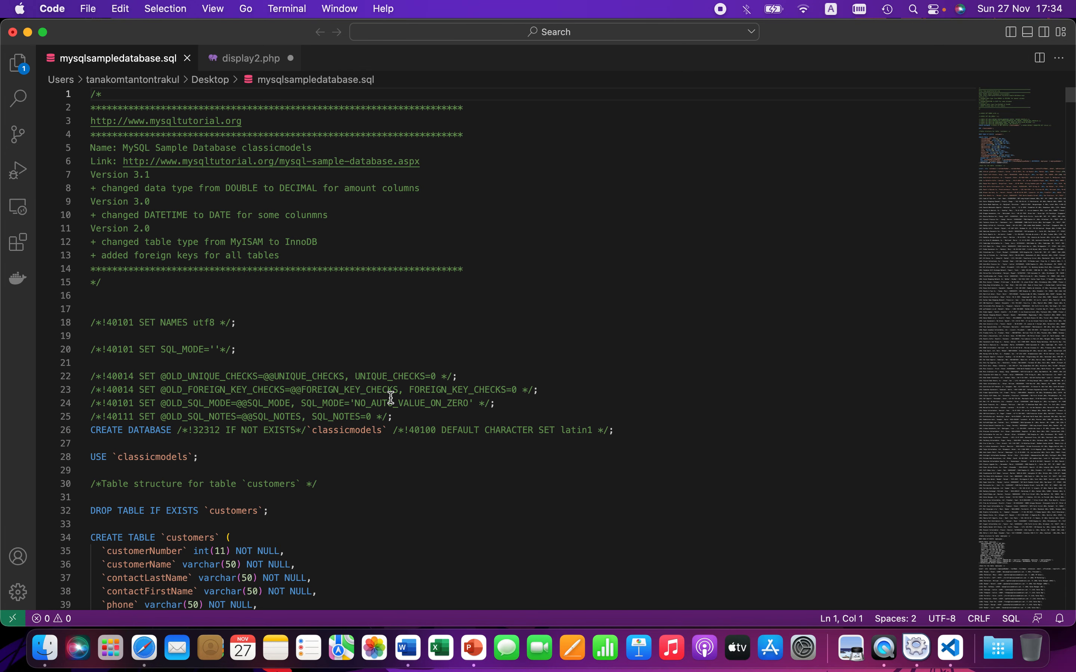
Step: Close the release notes tab, scroll through the SQL file, then close it and quit Visual Studio Code
{"action": "scroll", "coordinate": [401, 437], "scroll_direction": "down", "scroll_amount": 11}
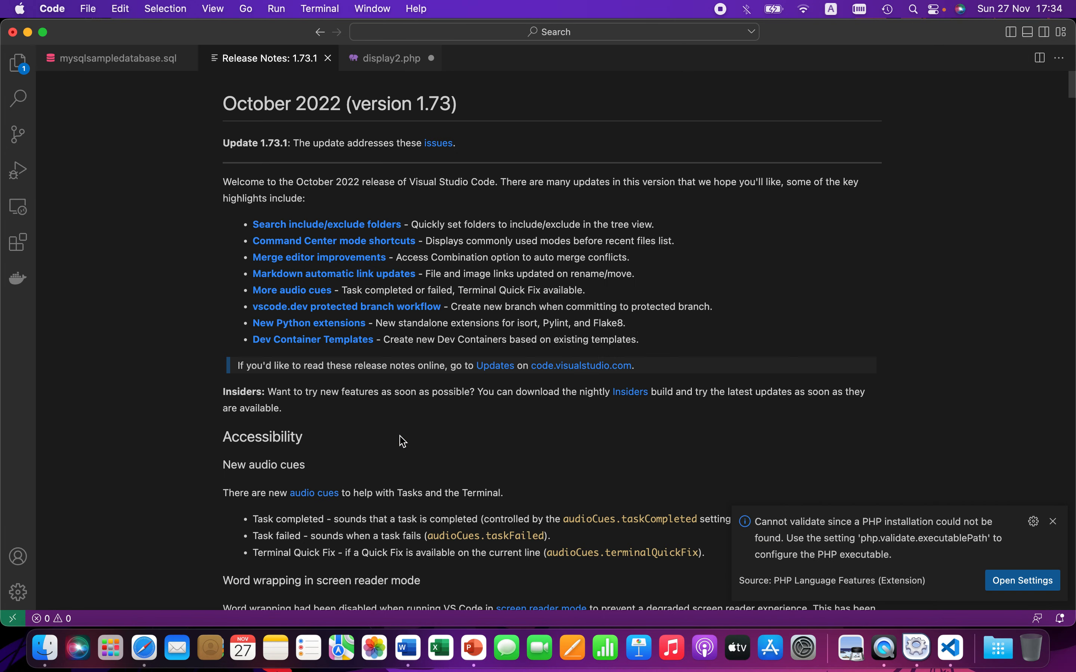
{"action": "left_click", "coordinate": [327, 60]}
{"action": "scroll", "coordinate": [272, 423], "scroll_direction": "up", "scroll_amount": 14}
{"action": "scroll", "coordinate": [274, 383], "scroll_direction": "up", "scroll_amount": 5}
{"action": "scroll", "coordinate": [274, 383], "scroll_direction": "down", "scroll_amount": 7}
{"action": "scroll", "coordinate": [274, 383], "scroll_direction": "up", "scroll_amount": 7}
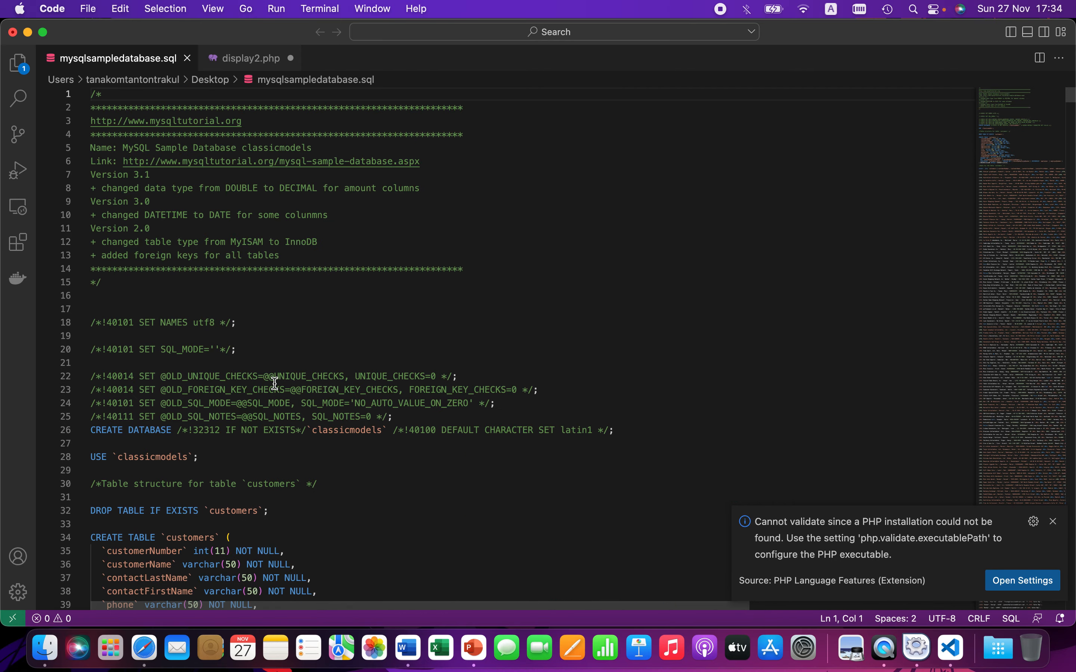
{"action": "key", "text": "super+w"}
{"action": "key", "text": "super+q"}
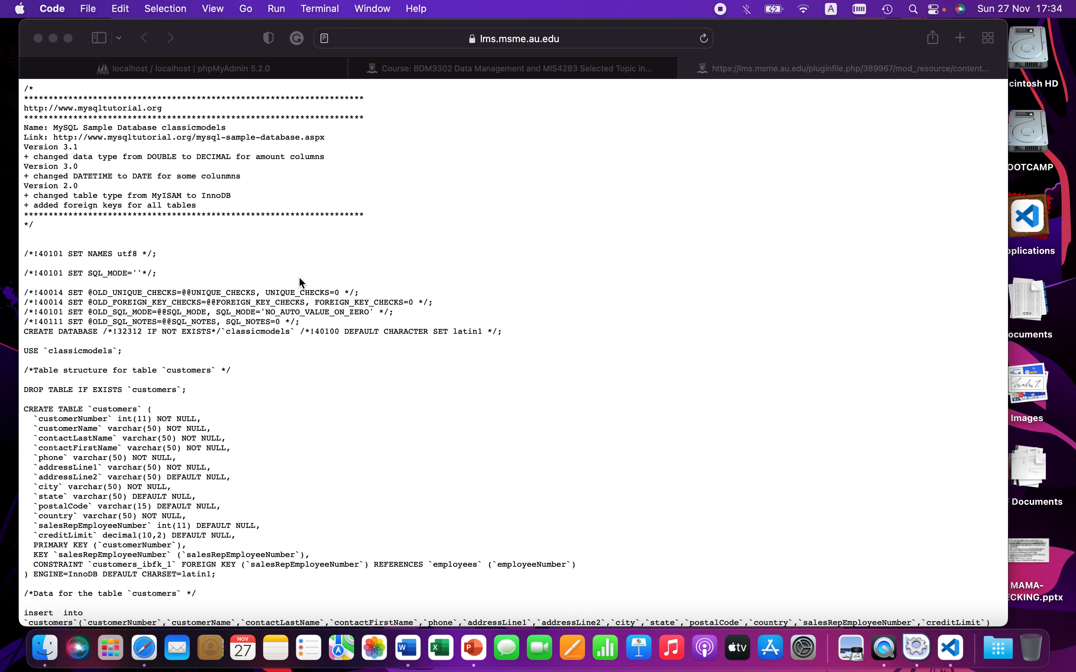
Step: Close the SQL tab and reopen the mysqlsampledatabase.sql for Lab Class link in a new tab
{"action": "left_click", "coordinate": [515, 178]}
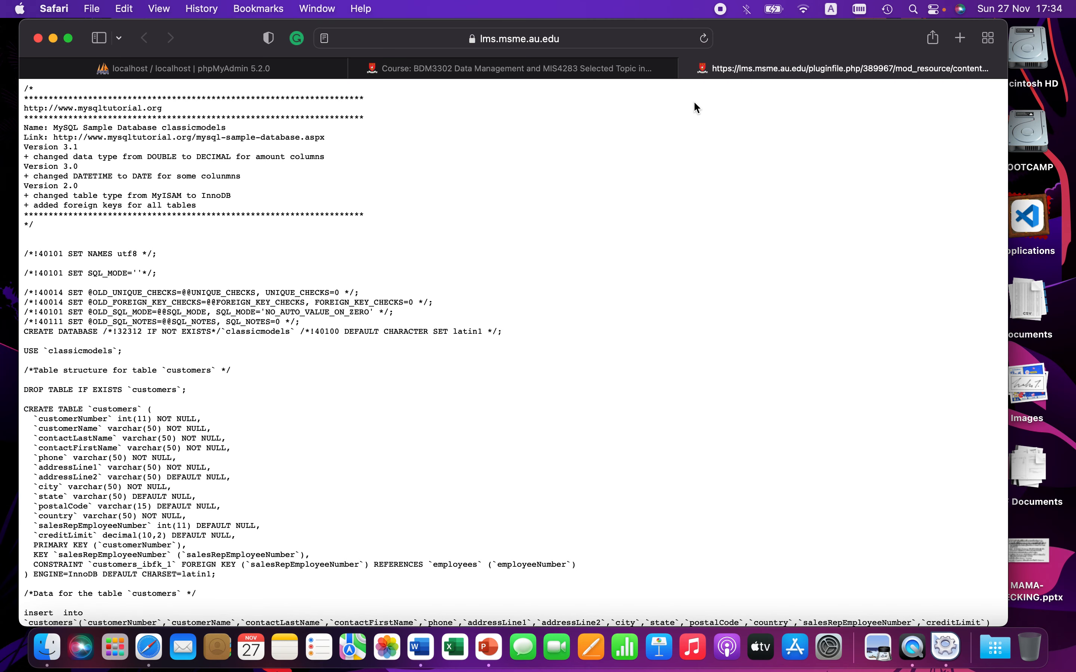
{"action": "left_click", "coordinate": [687, 68]}
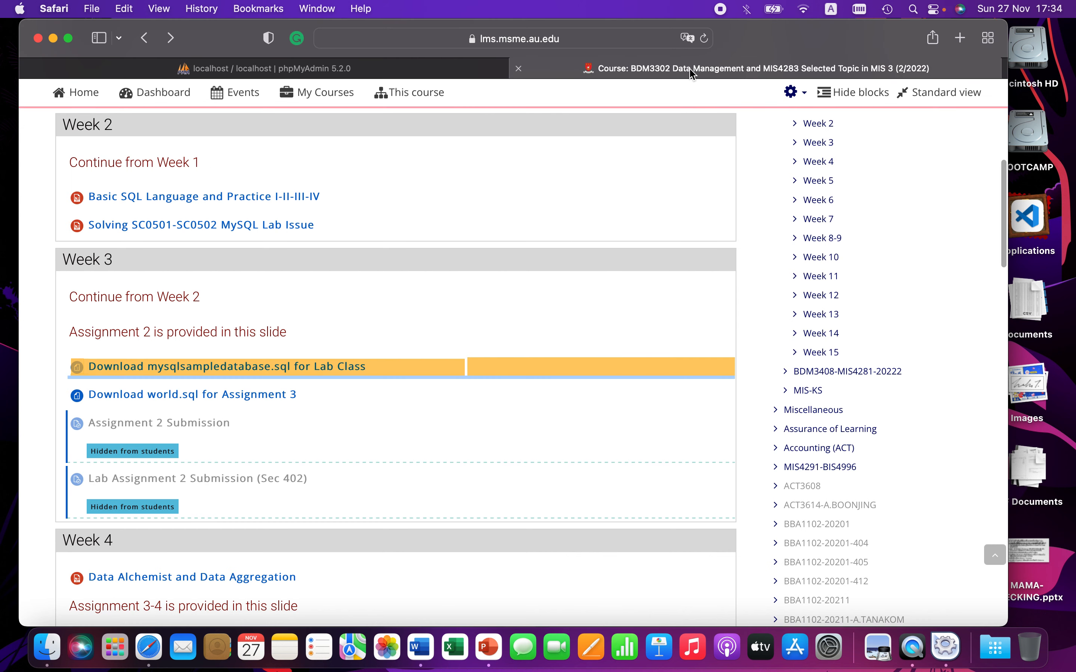
{"action": "right_click", "coordinate": [253, 369]}
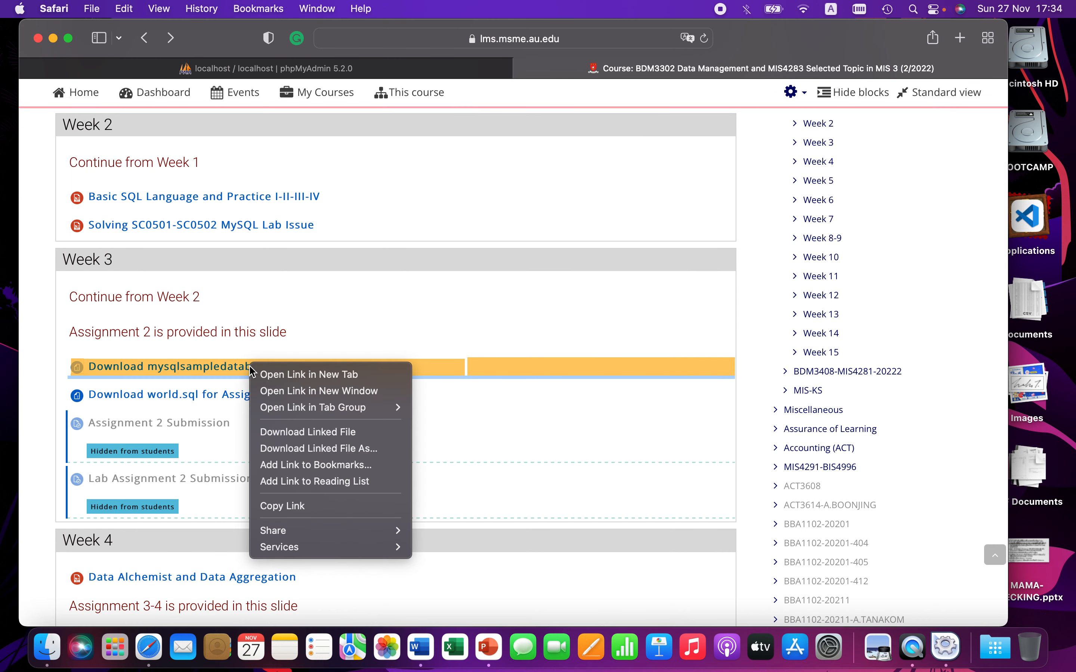
{"action": "mouse_move", "coordinate": [283, 537]}
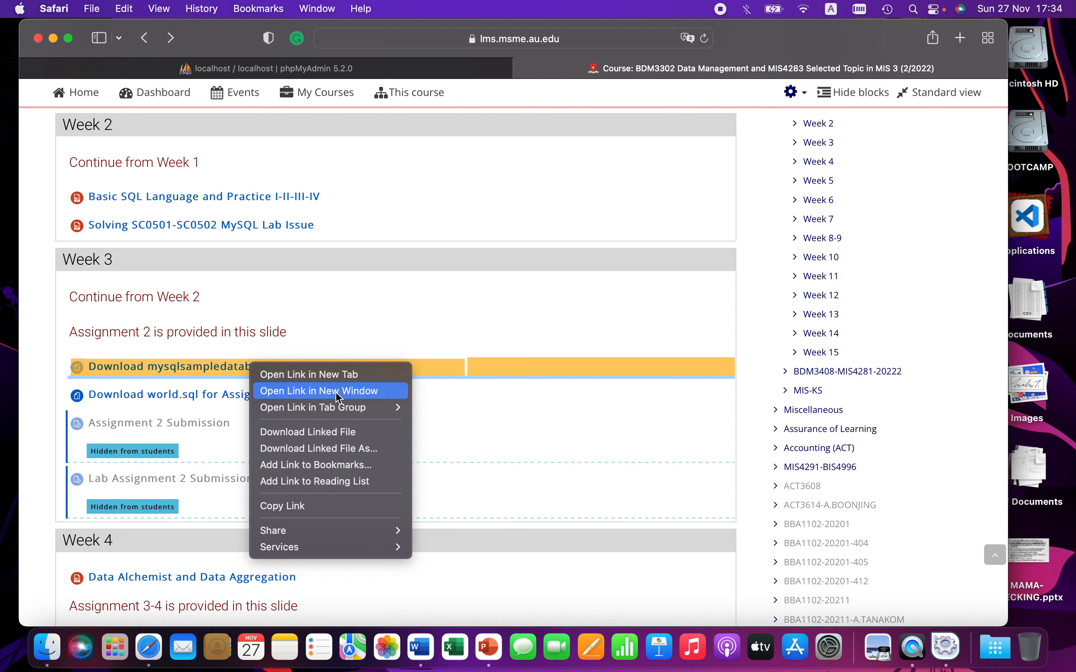
{"action": "left_click", "coordinate": [337, 336]}
{"action": "right_click", "coordinate": [227, 368]}
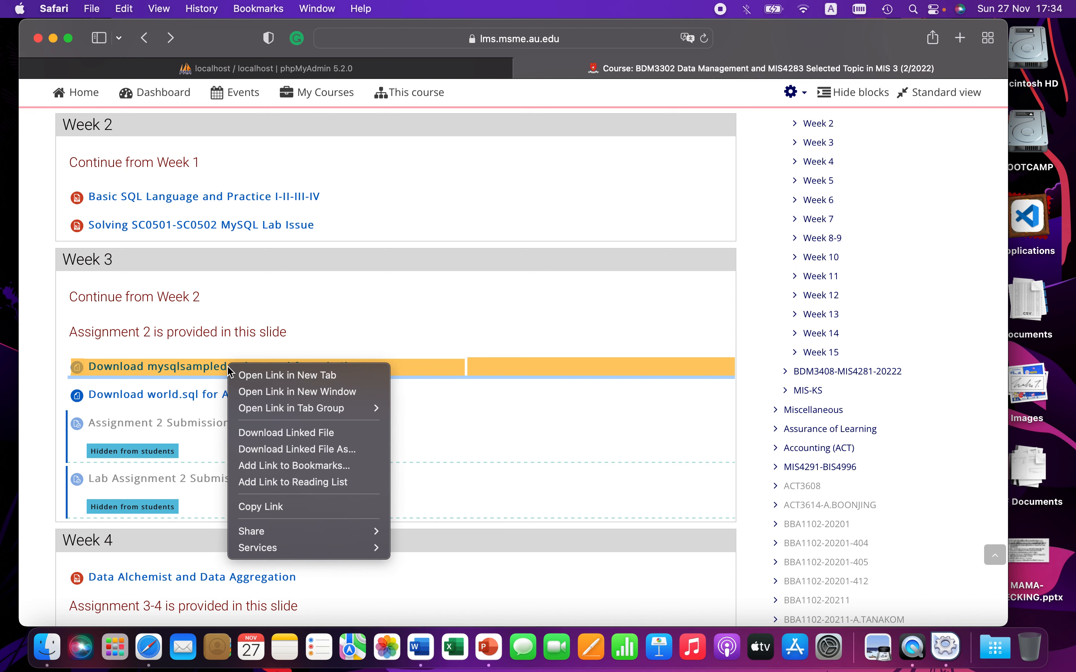
{"action": "left_click", "coordinate": [269, 377]}
{"action": "left_click", "coordinate": [770, 71]}
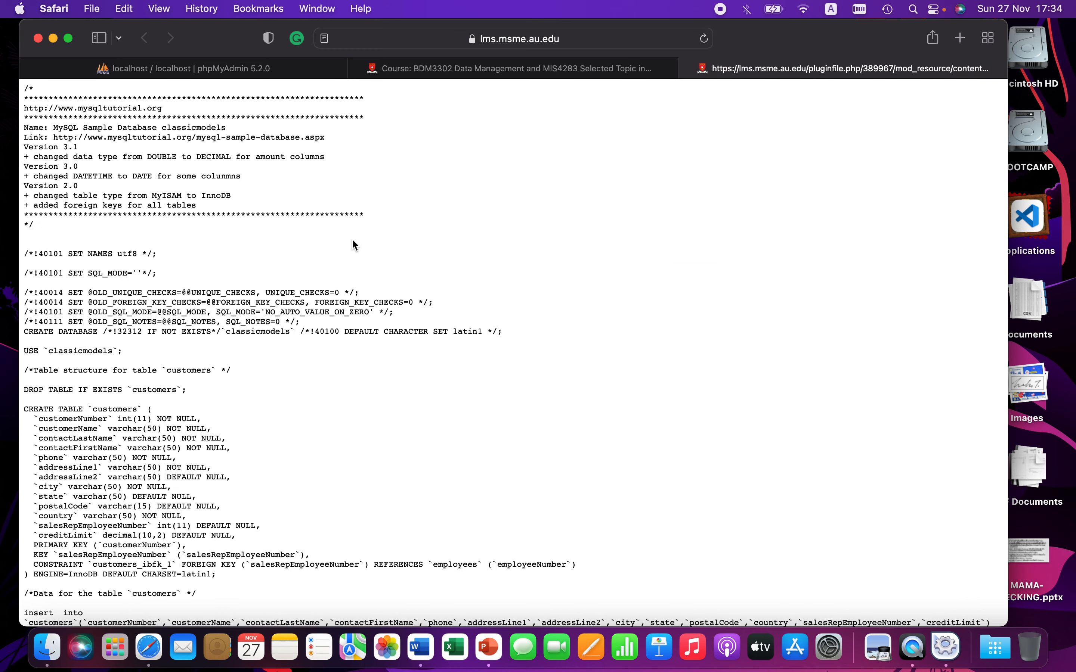
Step: Save the page source to the Desktop as "mysqlsampledatabase.sql" in quotes, without appending a .txt extension
{"action": "right_click", "coordinate": [309, 258]}
{"action": "left_click", "coordinate": [340, 291]}
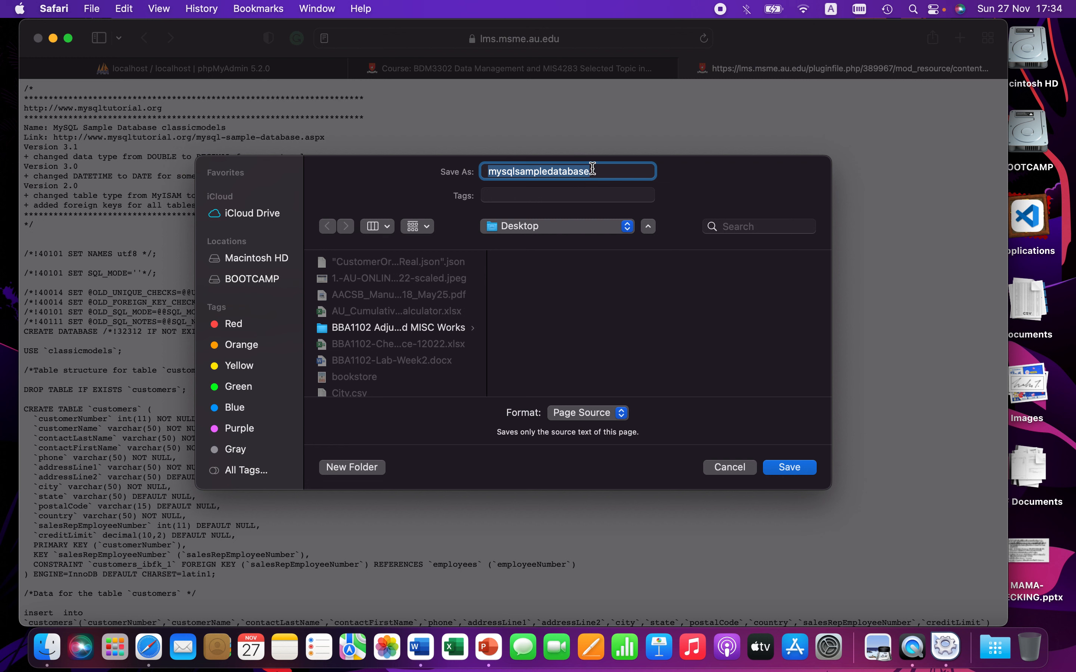
{"action": "left_click", "coordinate": [593, 169]}
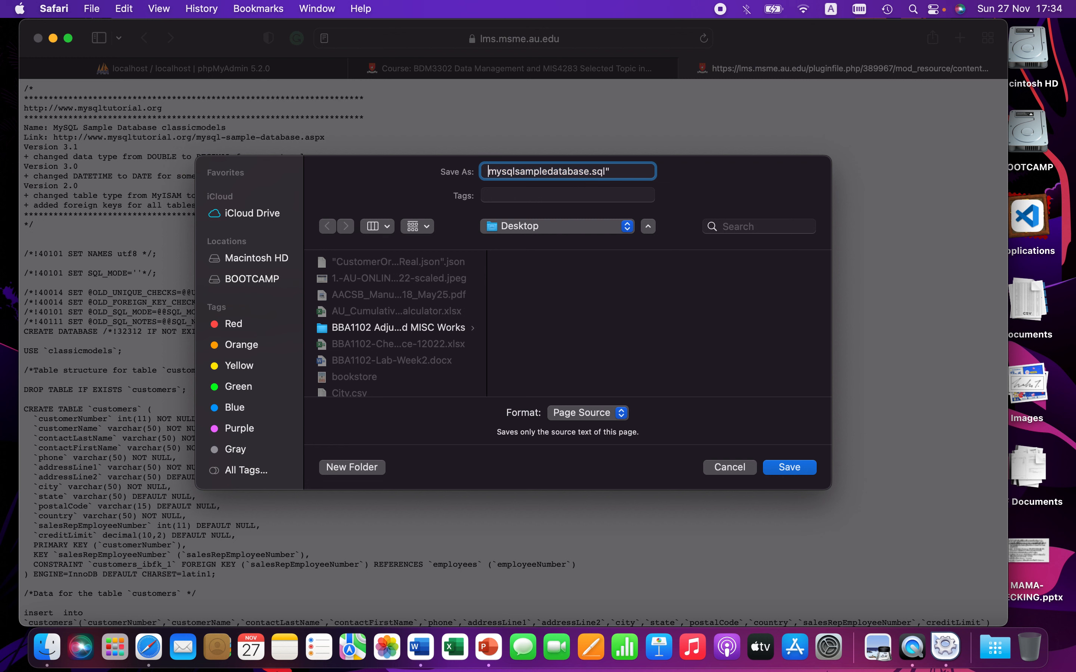
{"action": "type", "text": "\""}
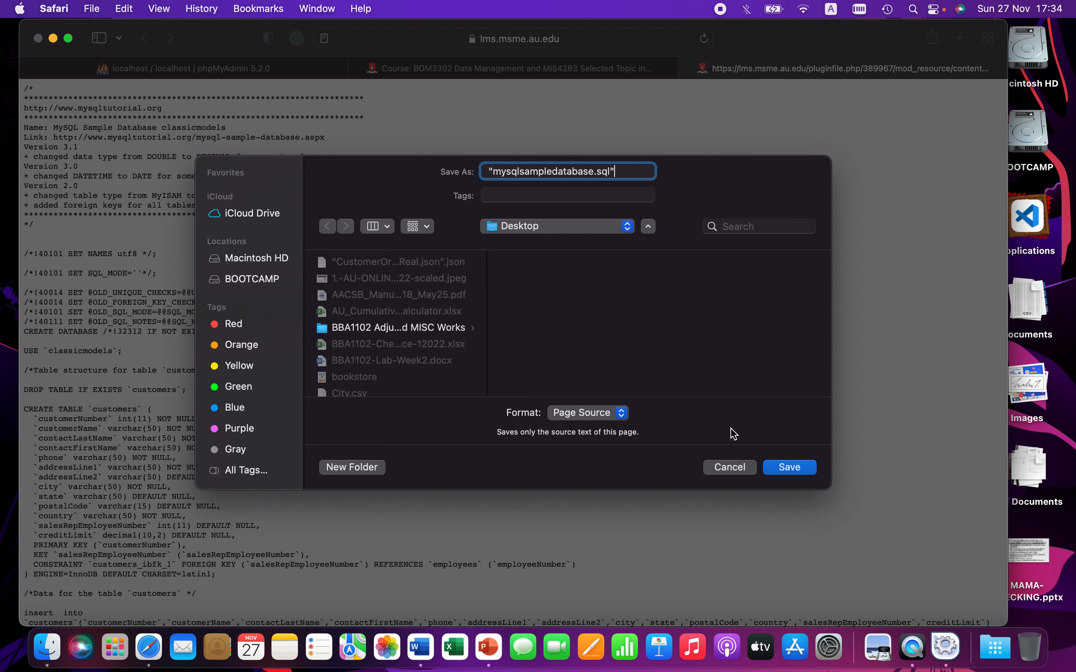
{"action": "left_click", "coordinate": [616, 415]}
{"action": "left_click", "coordinate": [614, 418]}
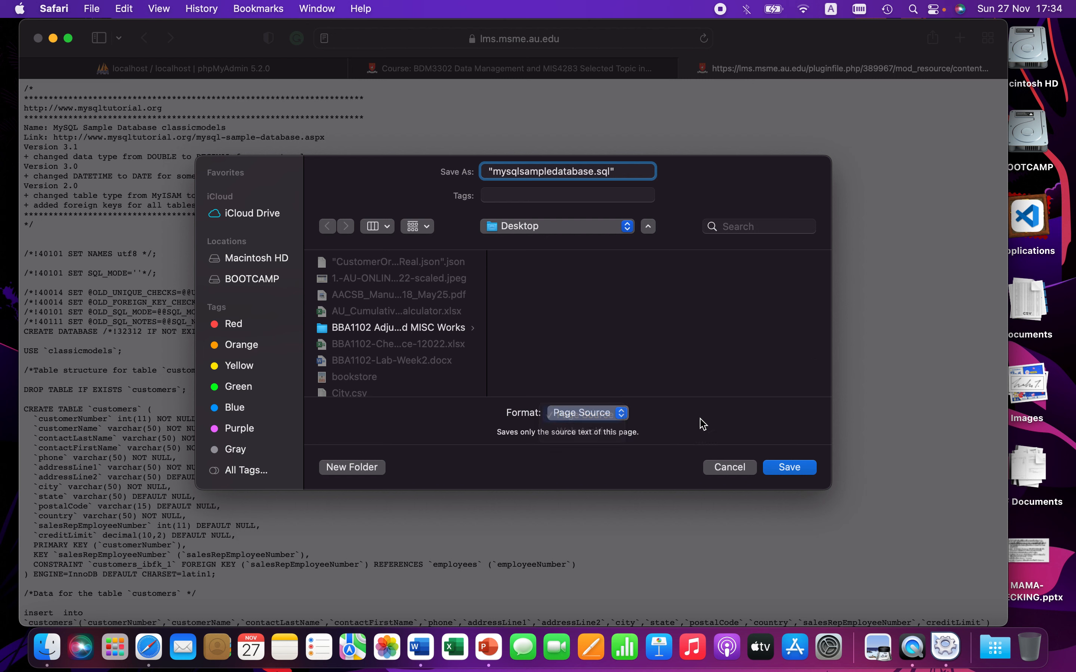
{"action": "left_click", "coordinate": [785, 469]}
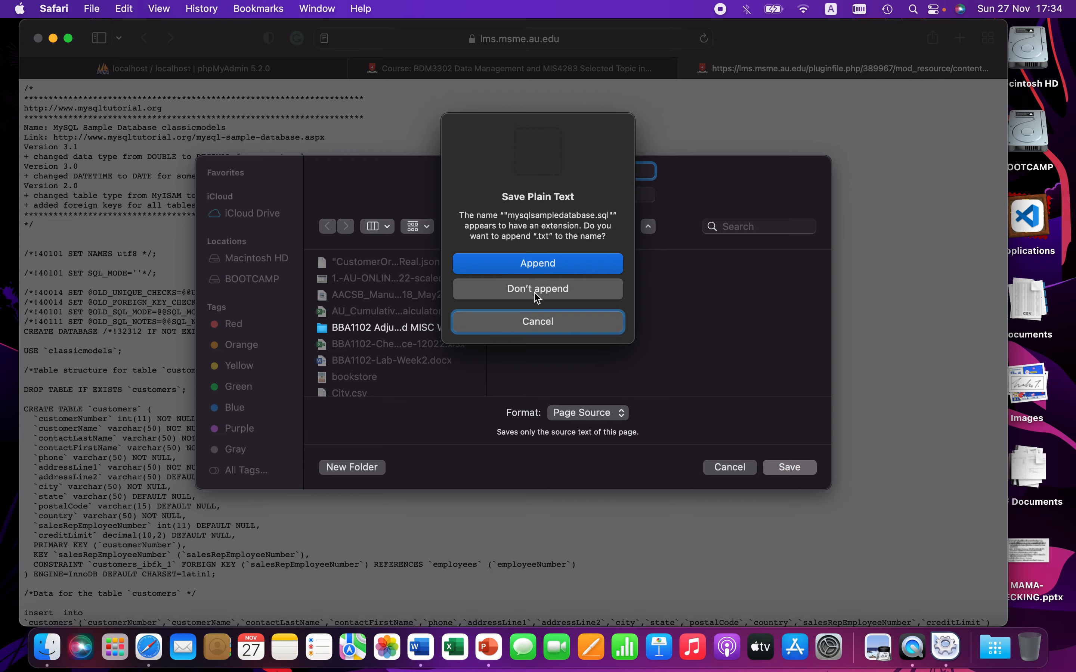
{"action": "left_click", "coordinate": [544, 290]}
Step: Show the desktop to examine the saved SQL files
{"action": "right_click", "coordinate": [592, 279]}
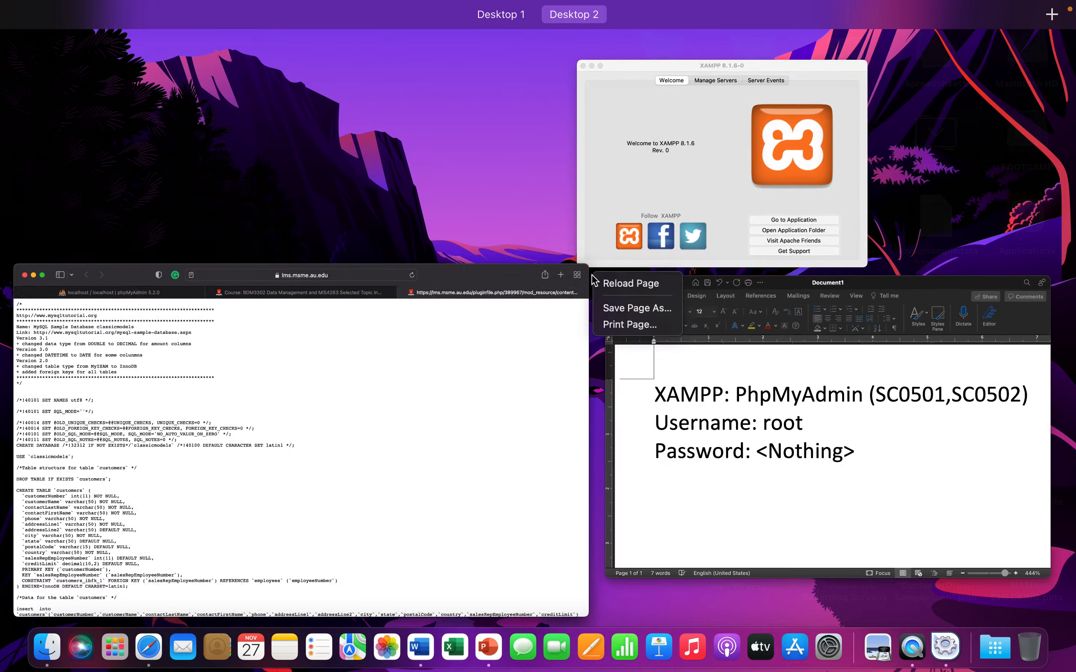
{"action": "key", "text": "ctrl+Up"}
{"action": "left_click", "coordinate": [477, 398]}
{"action": "right_click", "coordinate": [477, 399]}
{"action": "key", "text": "F11"}
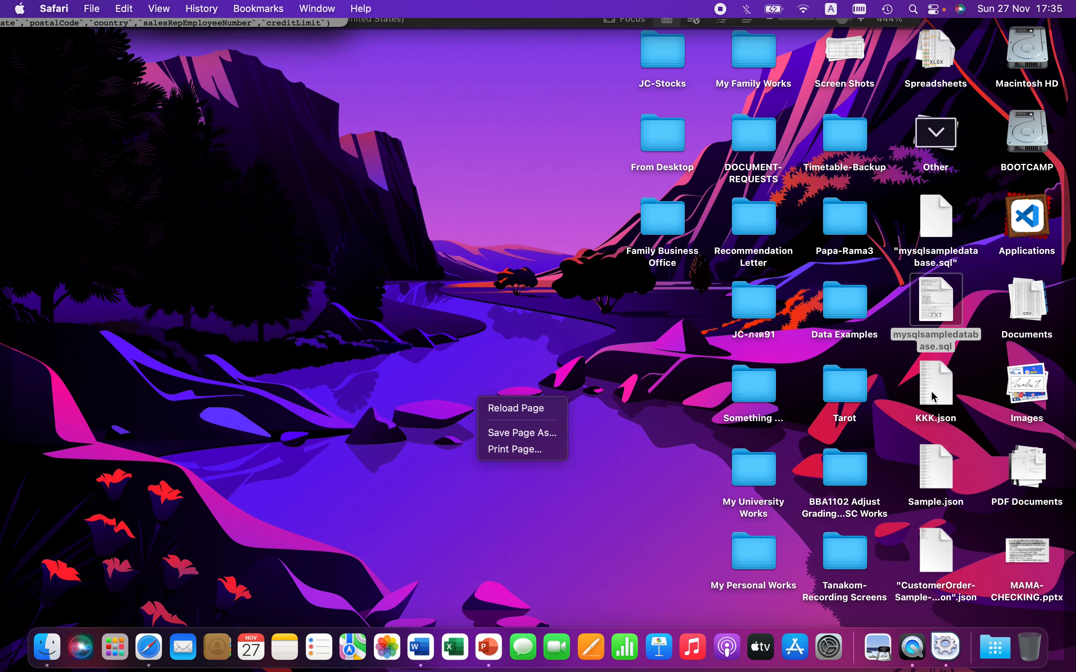
{"action": "left_click", "coordinate": [704, 458]}
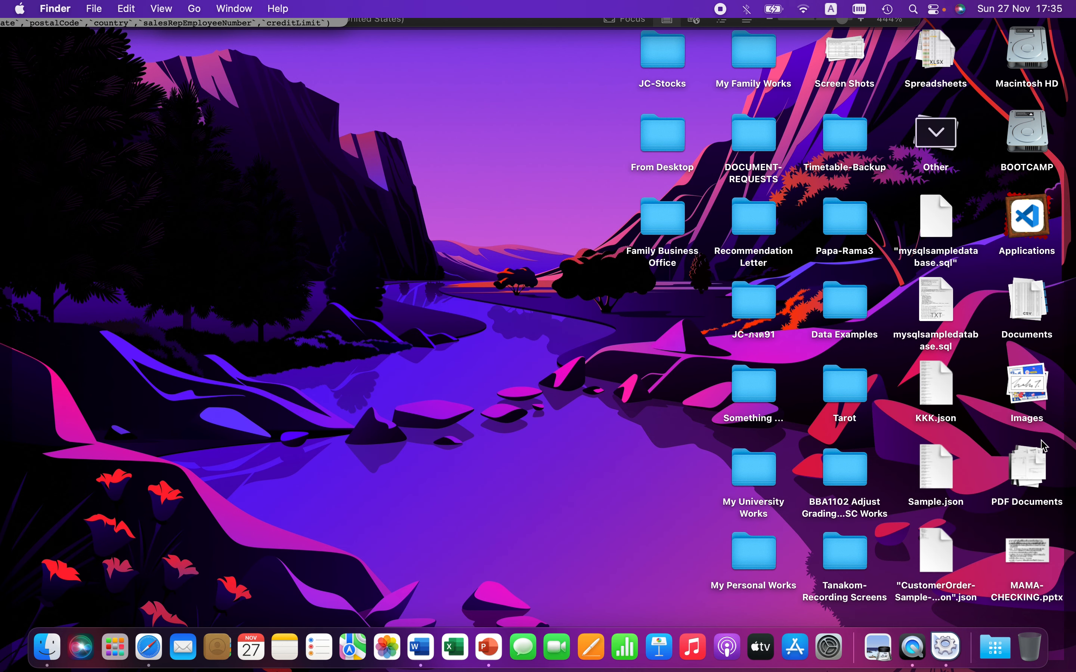
Step: Move both previously saved mysqlsampledatabase files on the desktop to the Trash
{"action": "left_click", "coordinate": [1029, 293]}
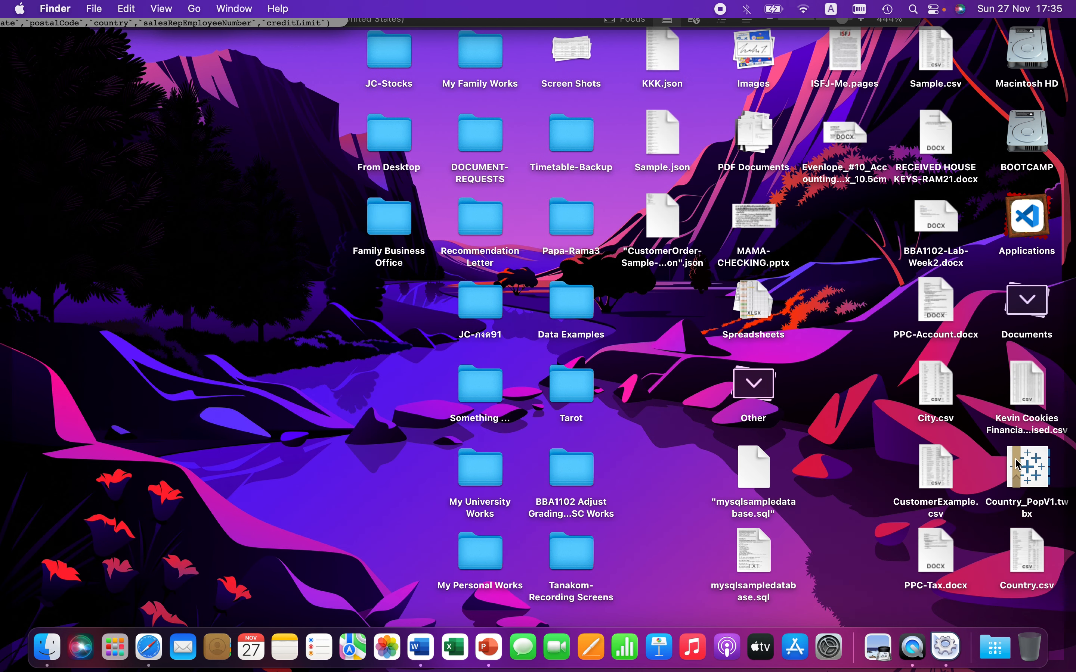
{"action": "left_click", "coordinate": [1029, 299]}
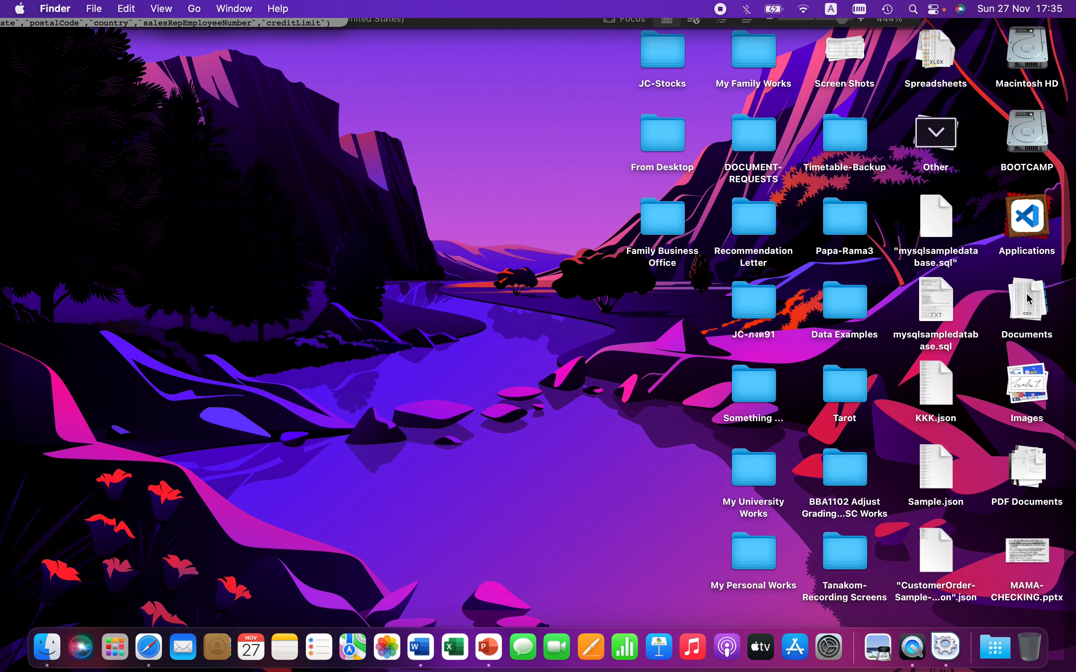
{"action": "left_click", "coordinate": [941, 226]}
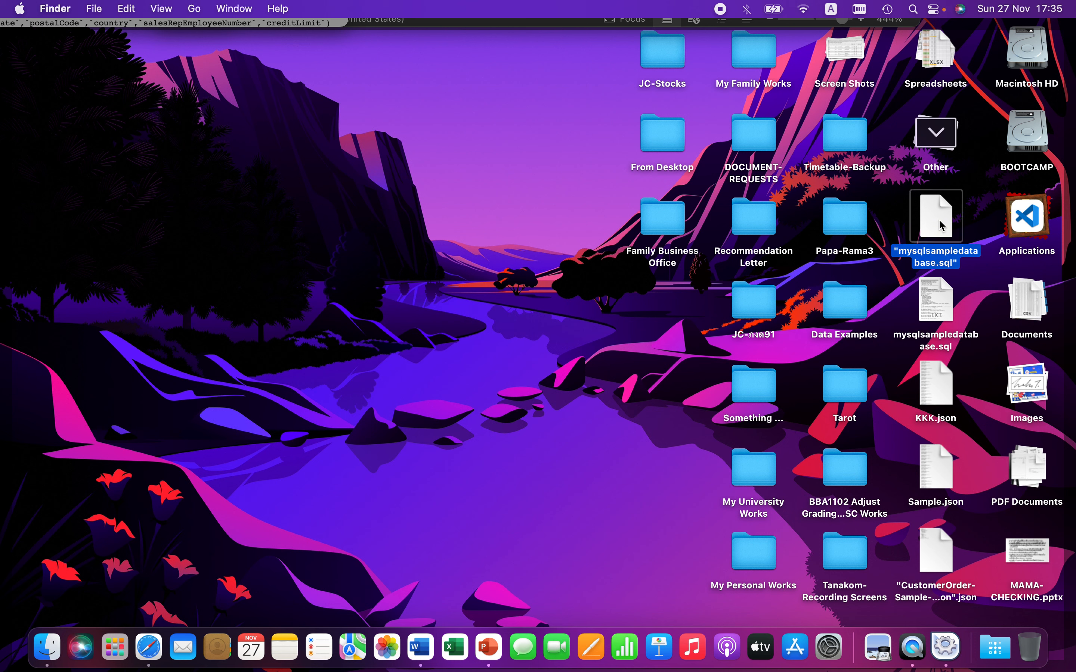
{"action": "right_click", "coordinate": [942, 226]}
{"action": "left_click", "coordinate": [854, 269]}
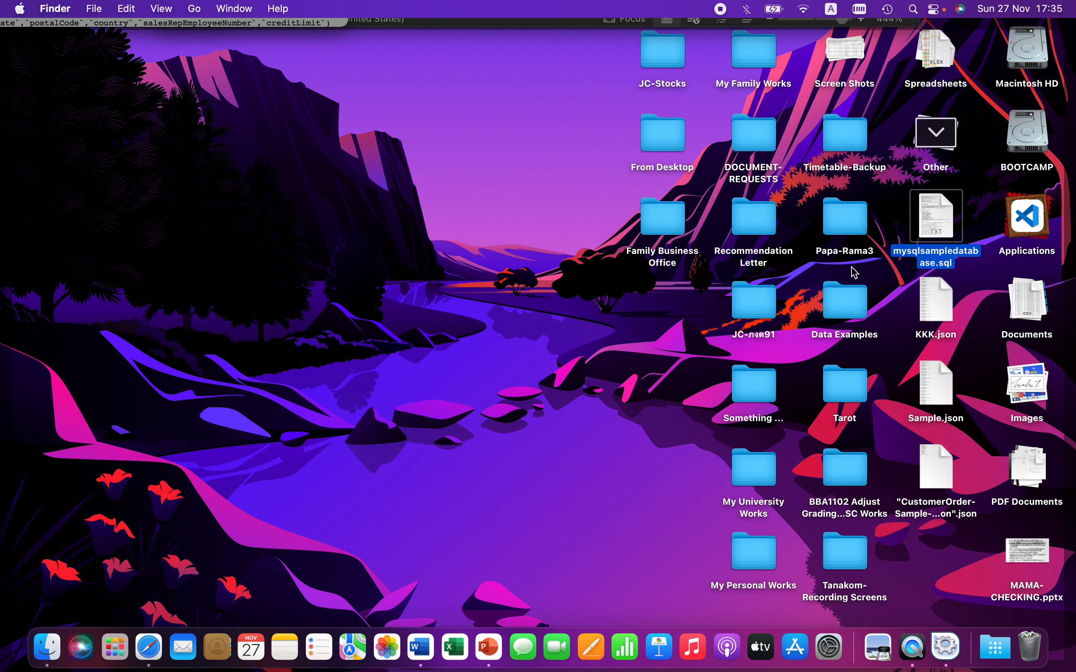
{"action": "right_click", "coordinate": [941, 218]}
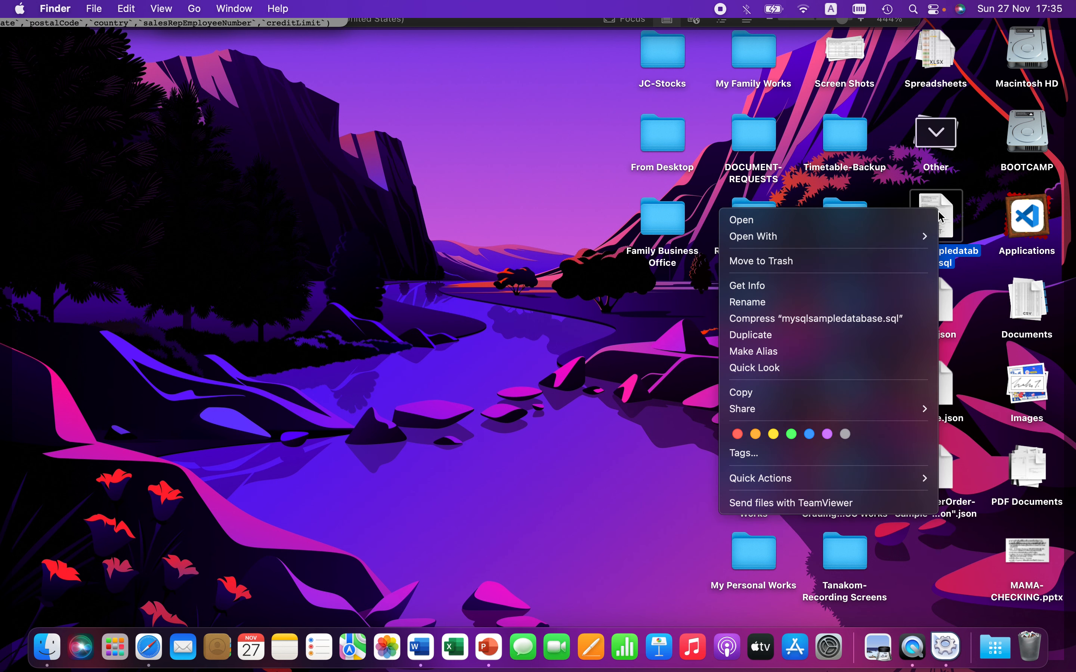
{"action": "left_click", "coordinate": [889, 265]}
Step: Save the page source to the Desktop as mysqlsampledatabase.sql without appending a .txt extension
{"action": "left_click", "coordinate": [937, 136]}
{"action": "key", "text": "F11"}
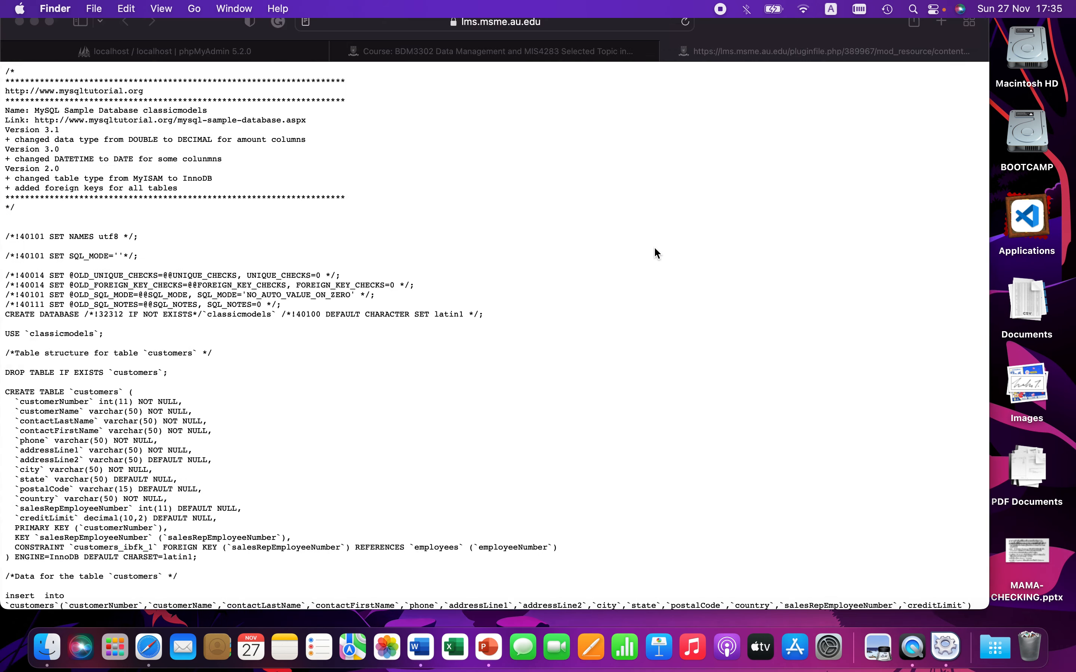
{"action": "left_click", "coordinate": [511, 232]}
{"action": "right_click", "coordinate": [509, 223]}
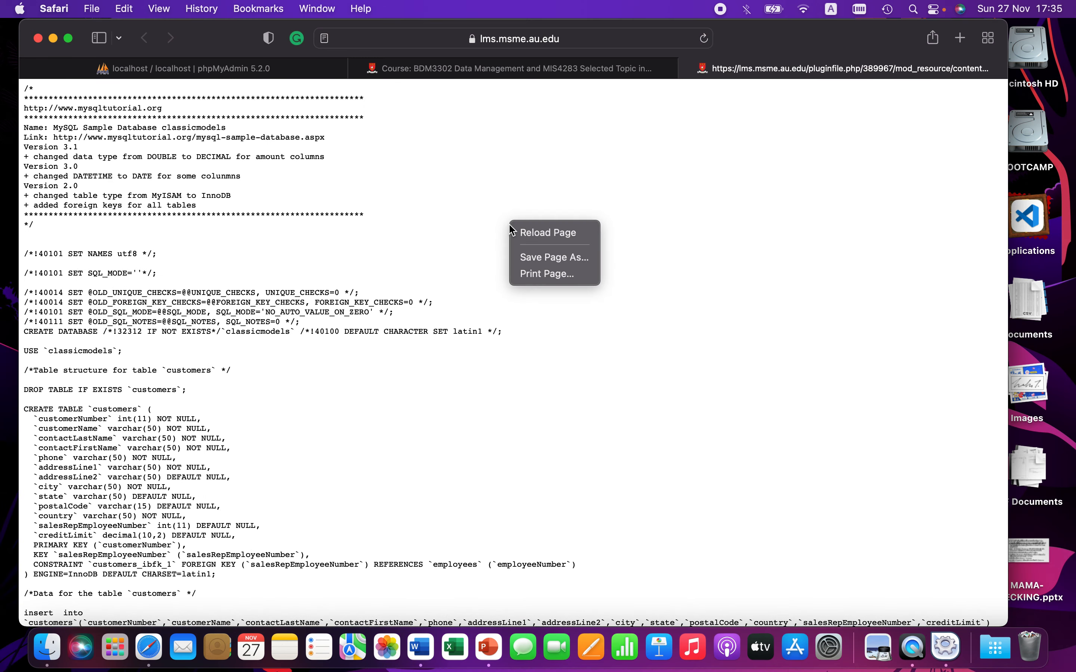
{"action": "left_click", "coordinate": [538, 258]}
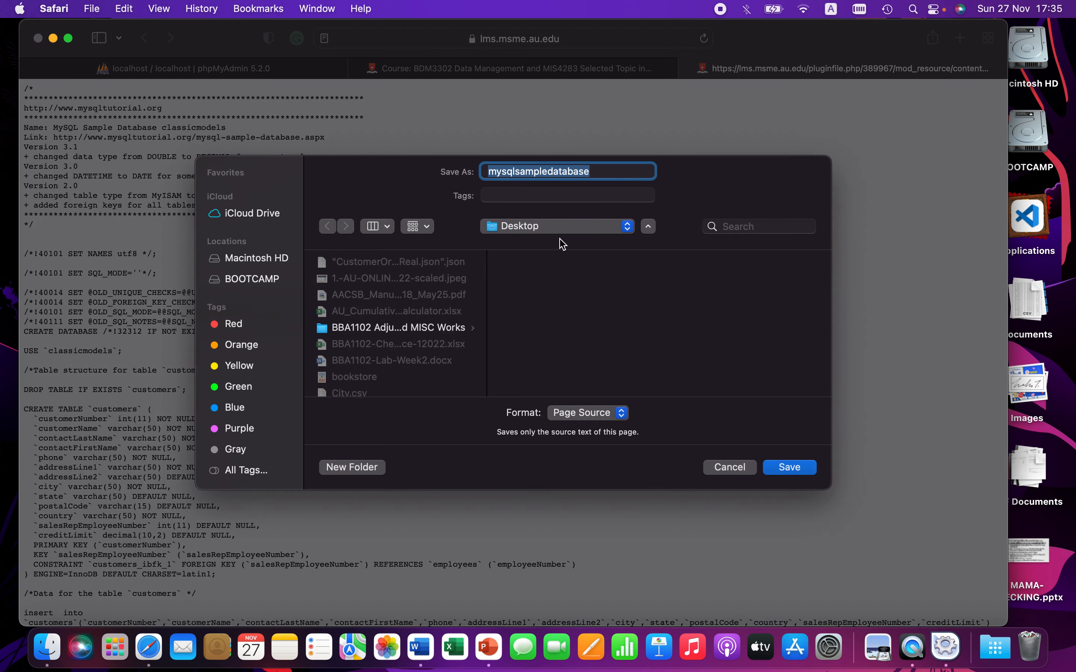
{"action": "left_click", "coordinate": [594, 172]}
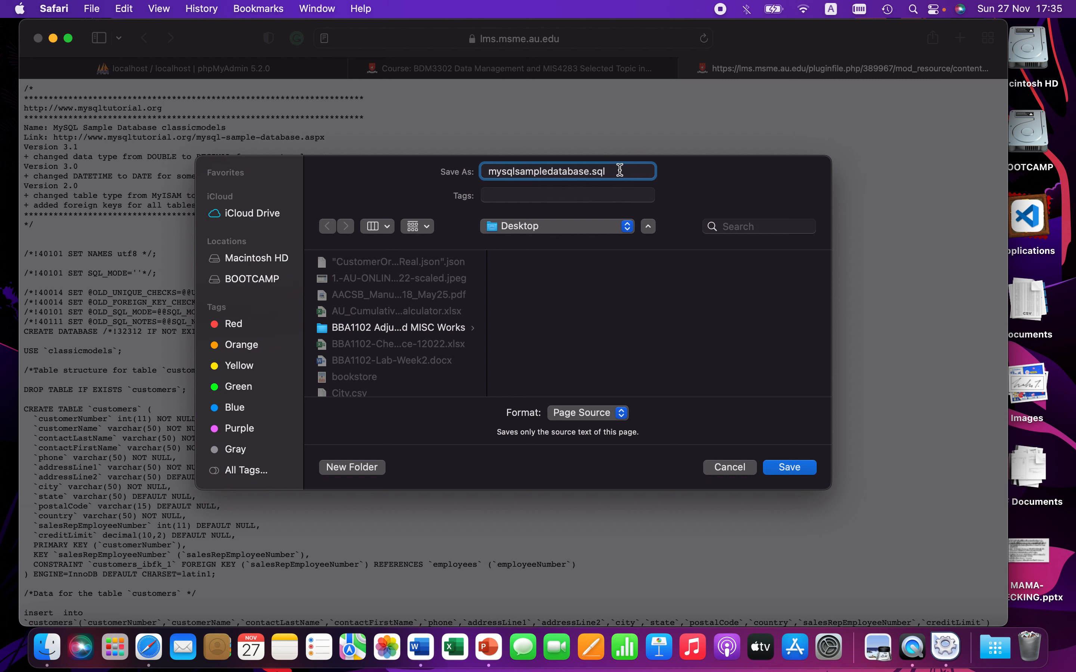
{"action": "left_click", "coordinate": [801, 470]}
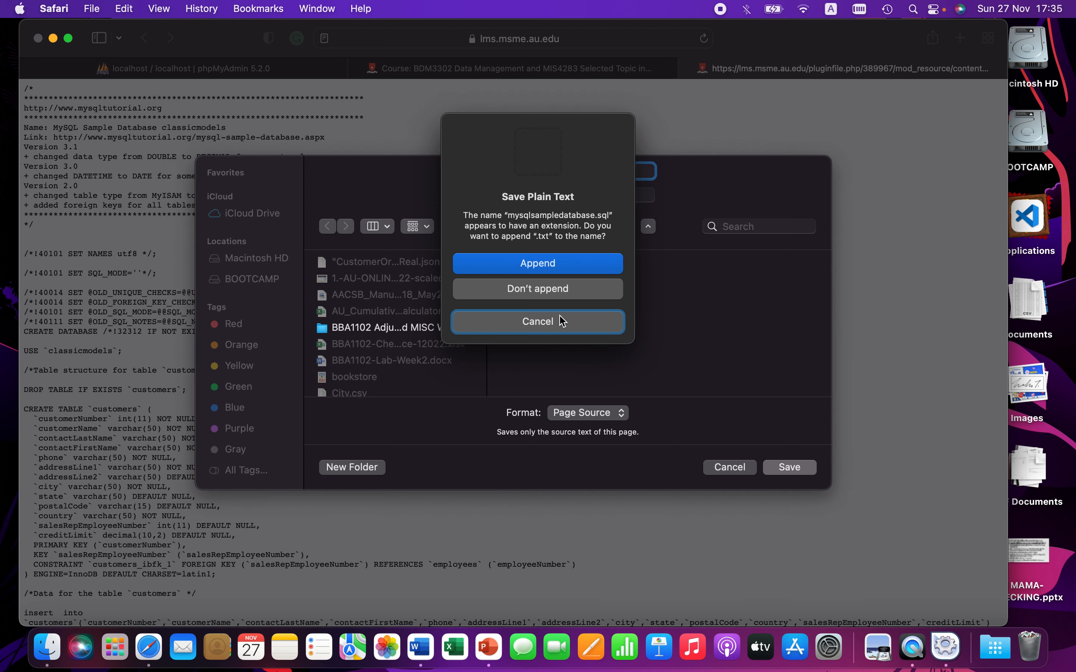
{"action": "left_click", "coordinate": [530, 293]}
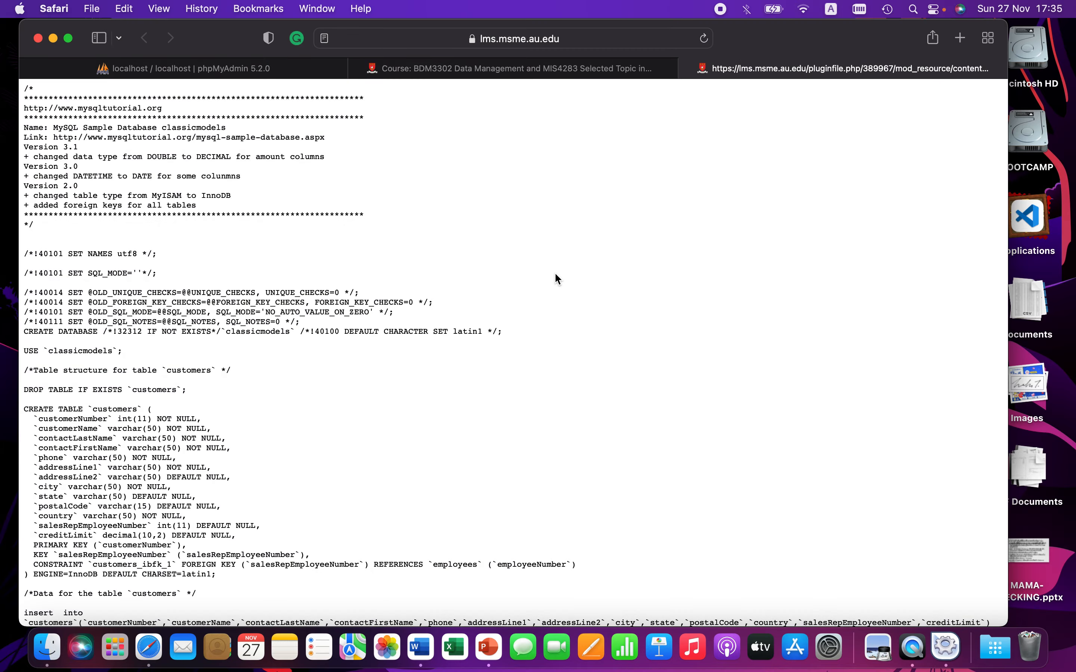
Step: Show the desktop to examine the newly saved SQL file, then return to the browser
{"action": "right_click", "coordinate": [555, 273]}
{"action": "key", "text": "ctrl+Up"}
{"action": "key", "text": "F11"}
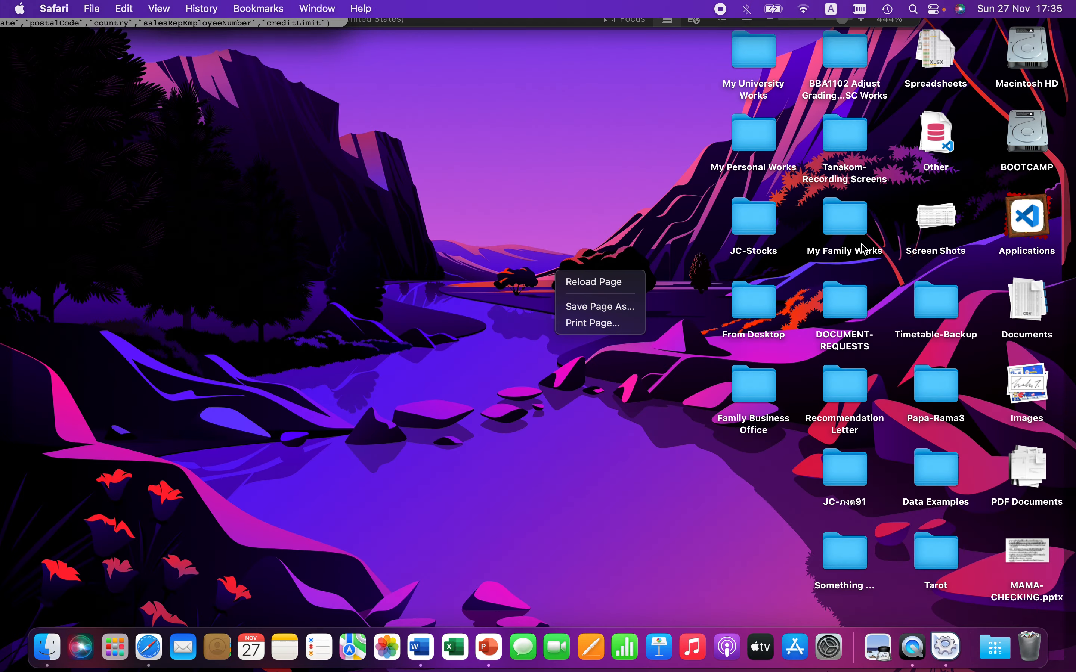
{"action": "left_click", "coordinate": [941, 137]}
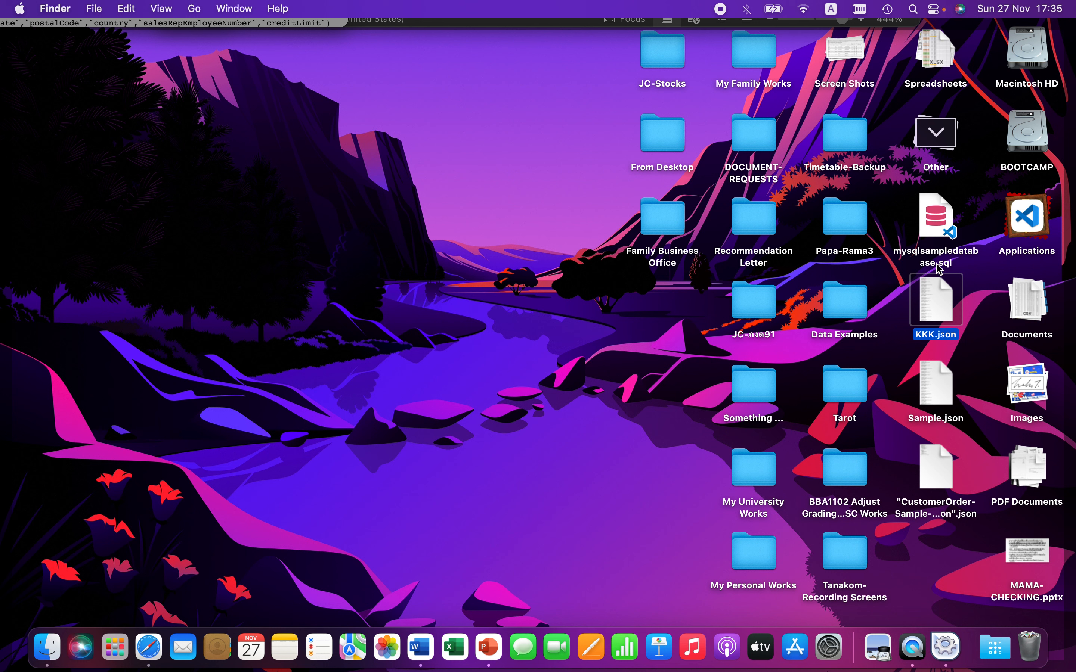
{"action": "left_click", "coordinate": [934, 223]}
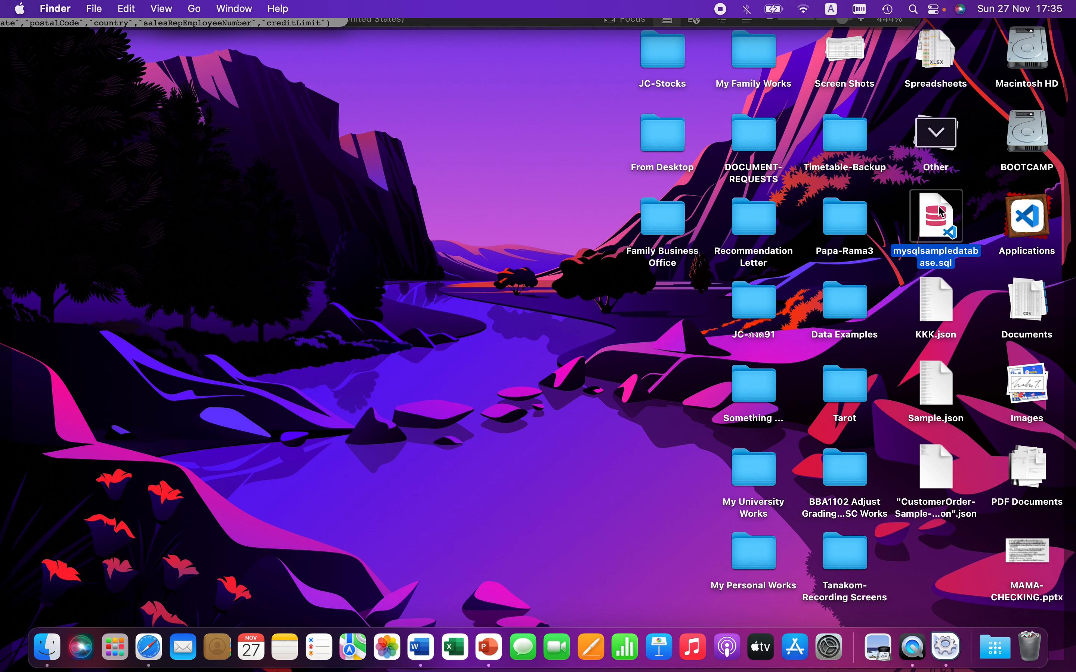
{"action": "left_click", "coordinate": [941, 138]}
{"action": "key", "text": "F11"}
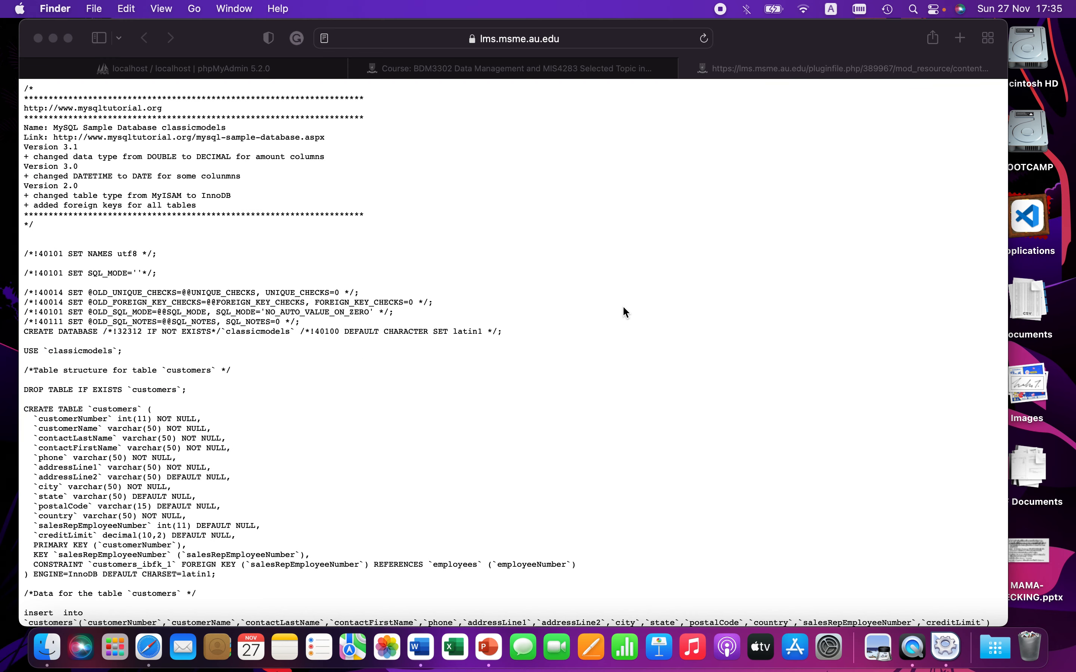
Step: Switch to the phpMyAdmin tab and close the SQL file tab
{"action": "left_click", "coordinate": [534, 269]}
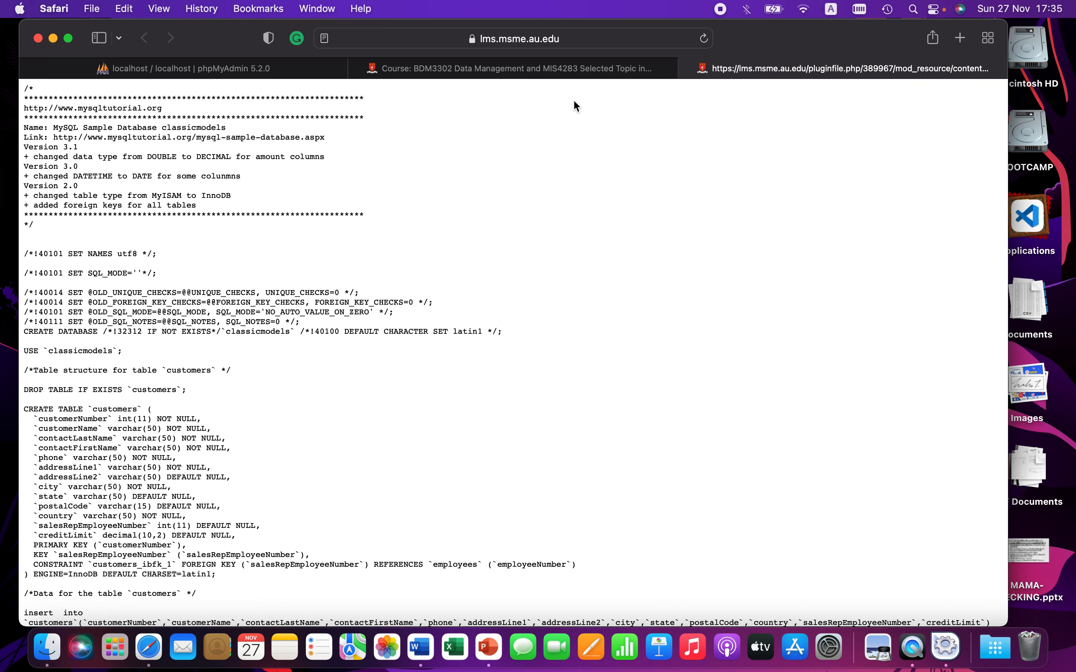
{"action": "left_click", "coordinate": [254, 75]}
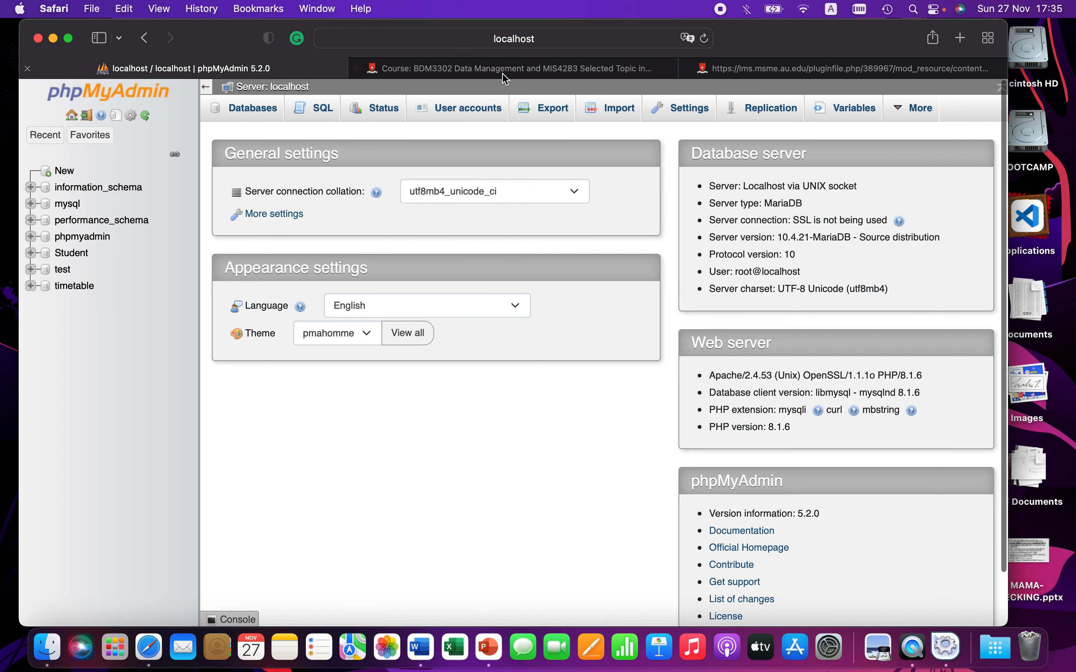
{"action": "left_click", "coordinate": [688, 68]}
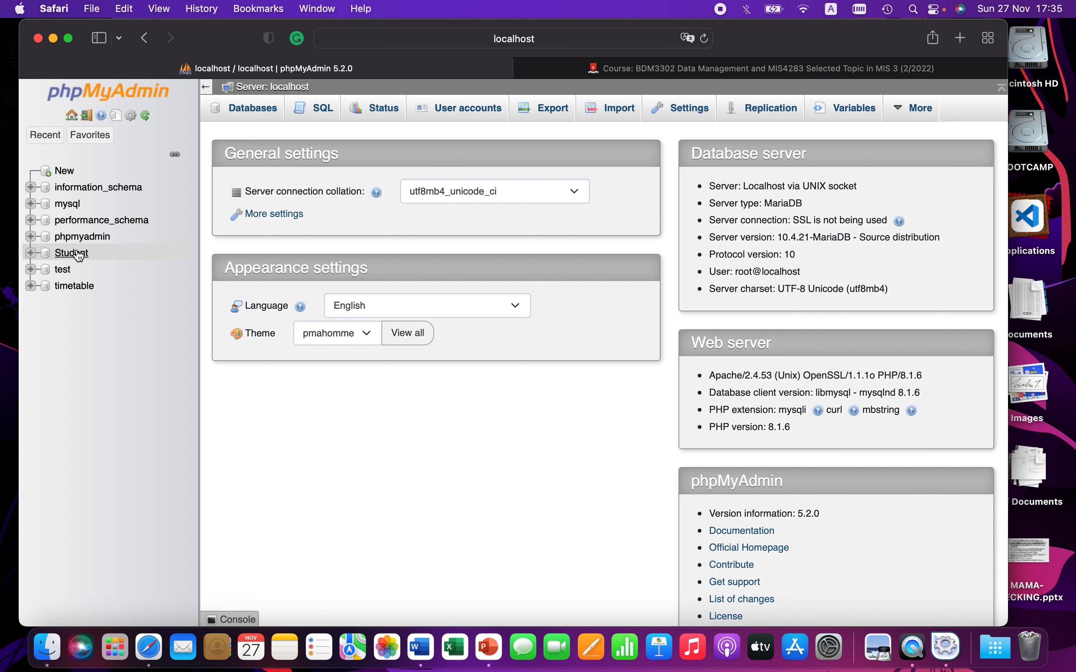
Step: Open phpMyAdmin's Import page and choose mysqlsampledatabase.sql from the Desktop as the file to import
{"action": "left_click", "coordinate": [620, 108]}
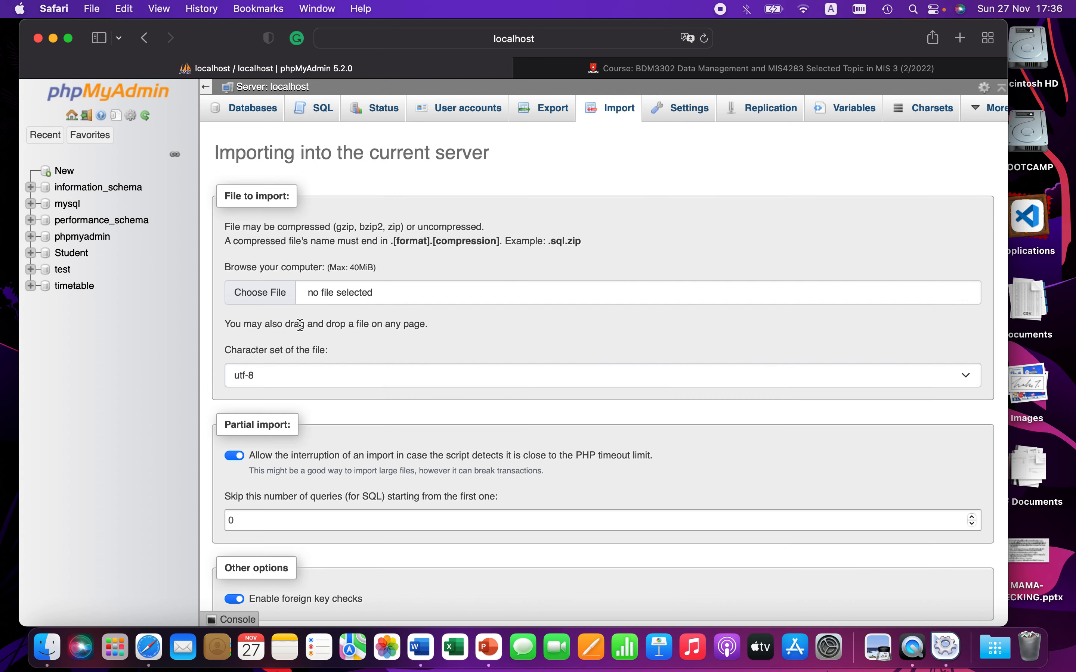
{"action": "left_click", "coordinate": [269, 299]}
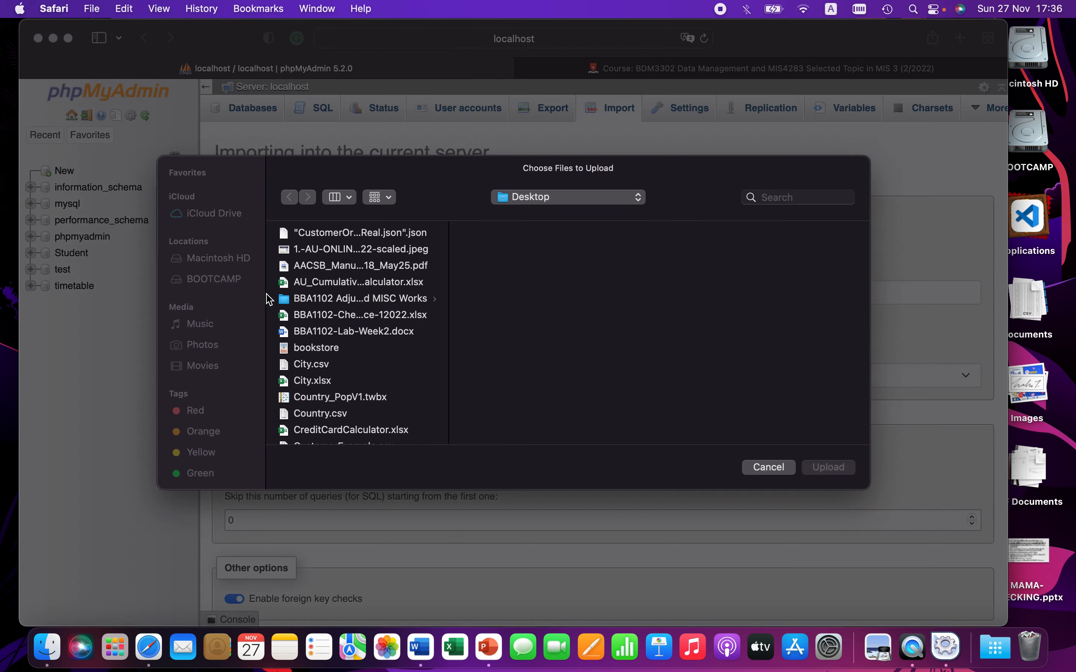
{"action": "scroll", "coordinate": [365, 397], "scroll_direction": "down", "scroll_amount": 3}
{"action": "scroll", "coordinate": [365, 397], "scroll_direction": "down", "scroll_amount": 1}
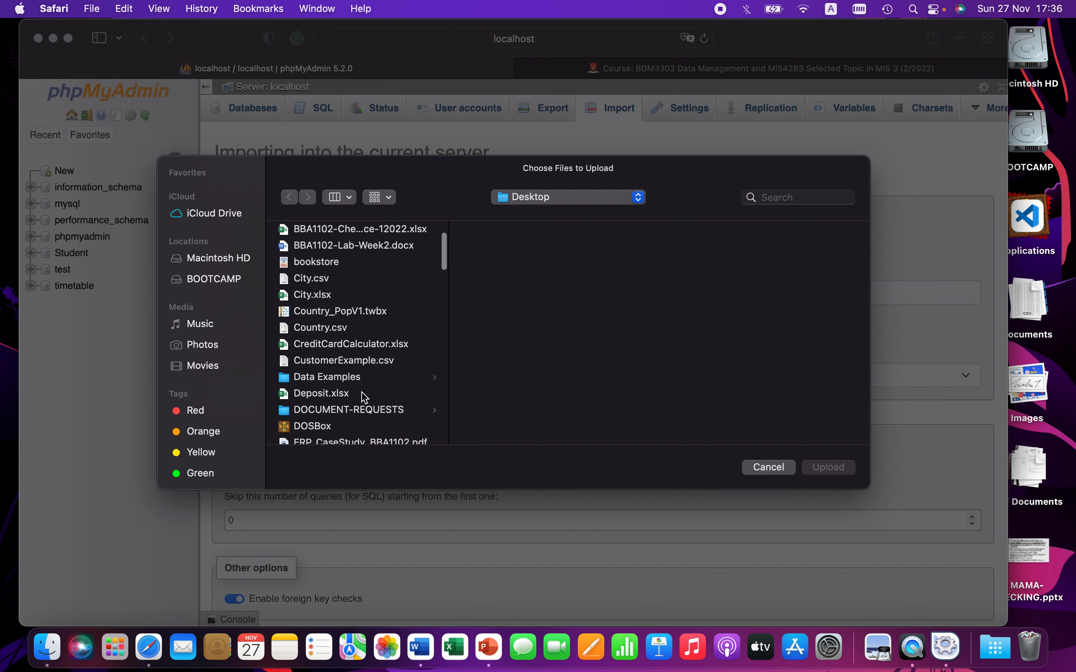
{"action": "scroll", "coordinate": [365, 397], "scroll_direction": "down", "scroll_amount": 5}
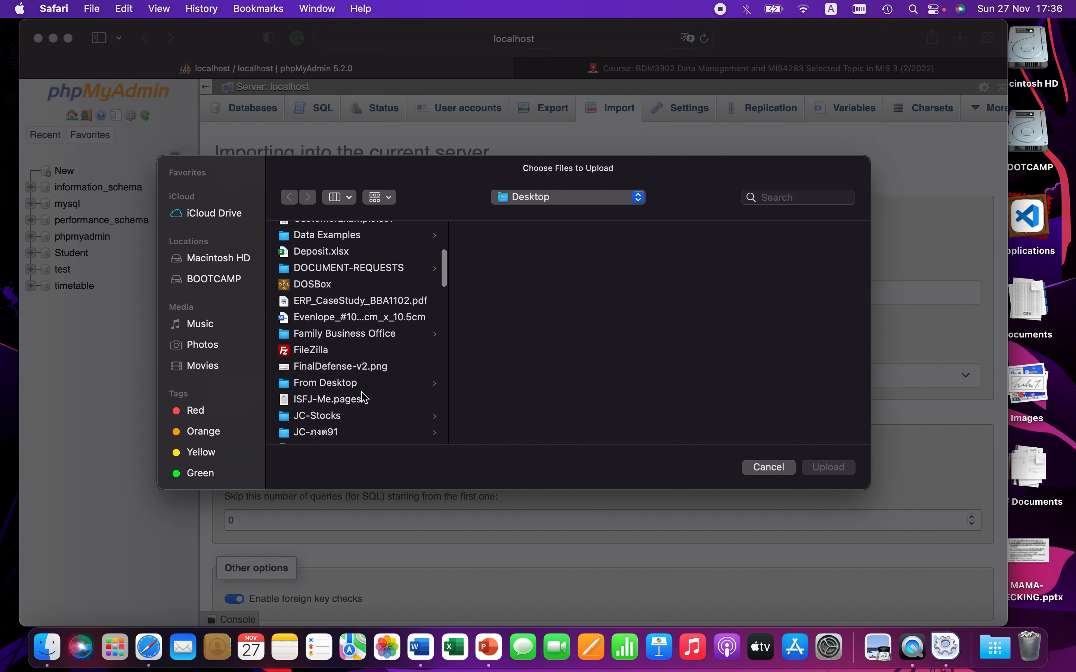
{"action": "scroll", "coordinate": [364, 398], "scroll_direction": "down", "scroll_amount": 3}
{"action": "left_click", "coordinate": [324, 434]}
{"action": "scroll", "coordinate": [325, 434], "scroll_direction": "down", "scroll_amount": 3}
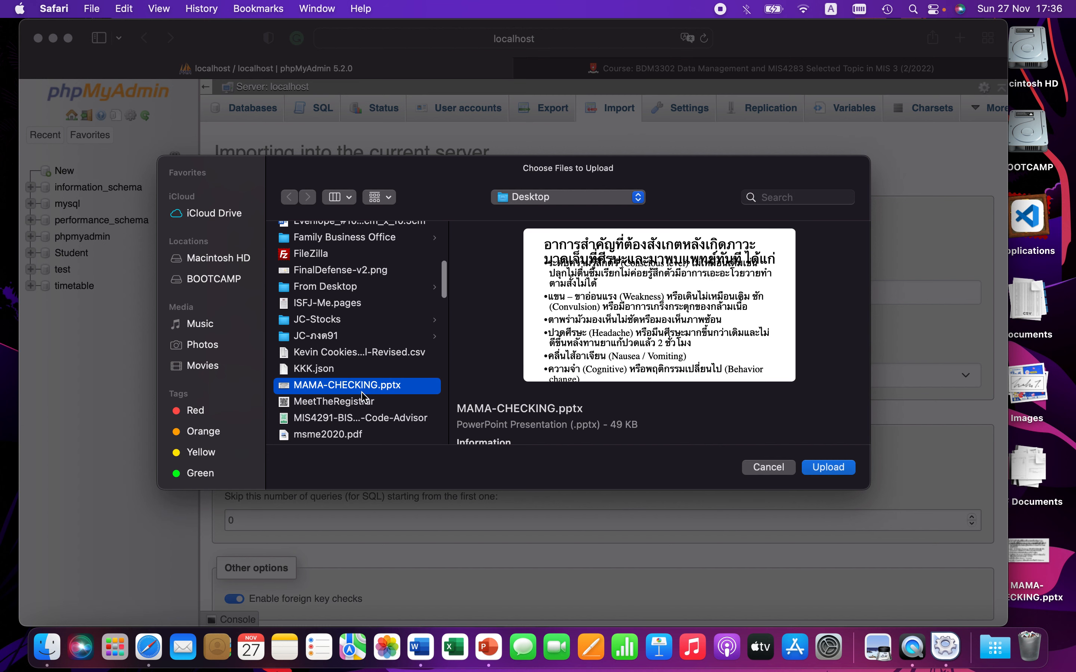
{"action": "left_click", "coordinate": [346, 360]}
{"action": "scroll", "coordinate": [356, 391], "scroll_direction": "down", "scroll_amount": 5}
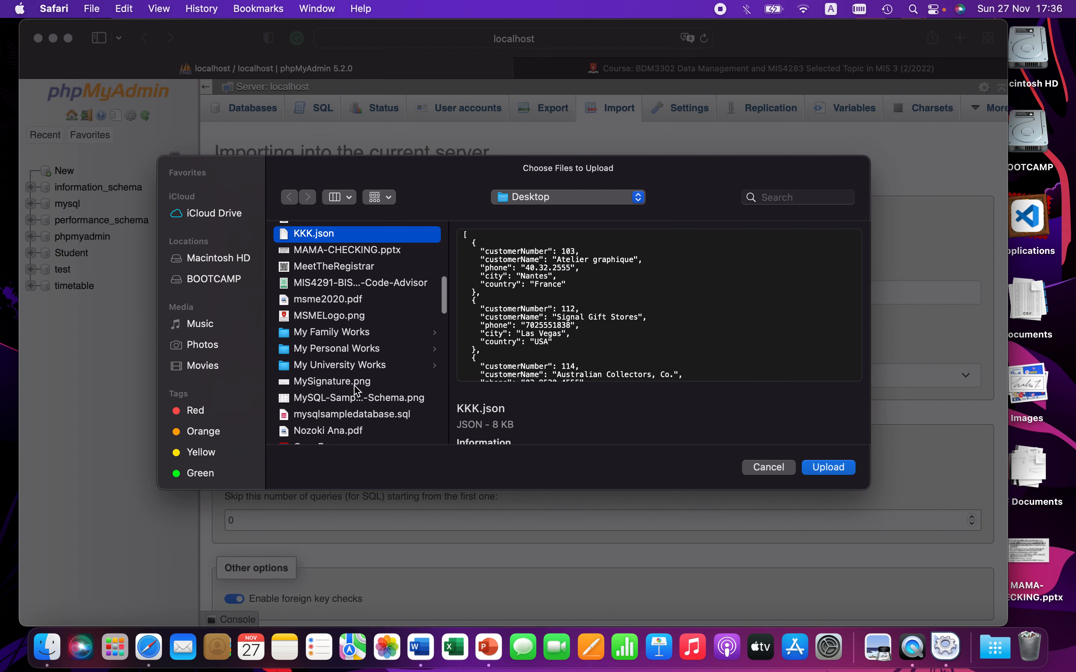
{"action": "scroll", "coordinate": [358, 391], "scroll_direction": "down", "scroll_amount": 1}
{"action": "left_click", "coordinate": [354, 376]}
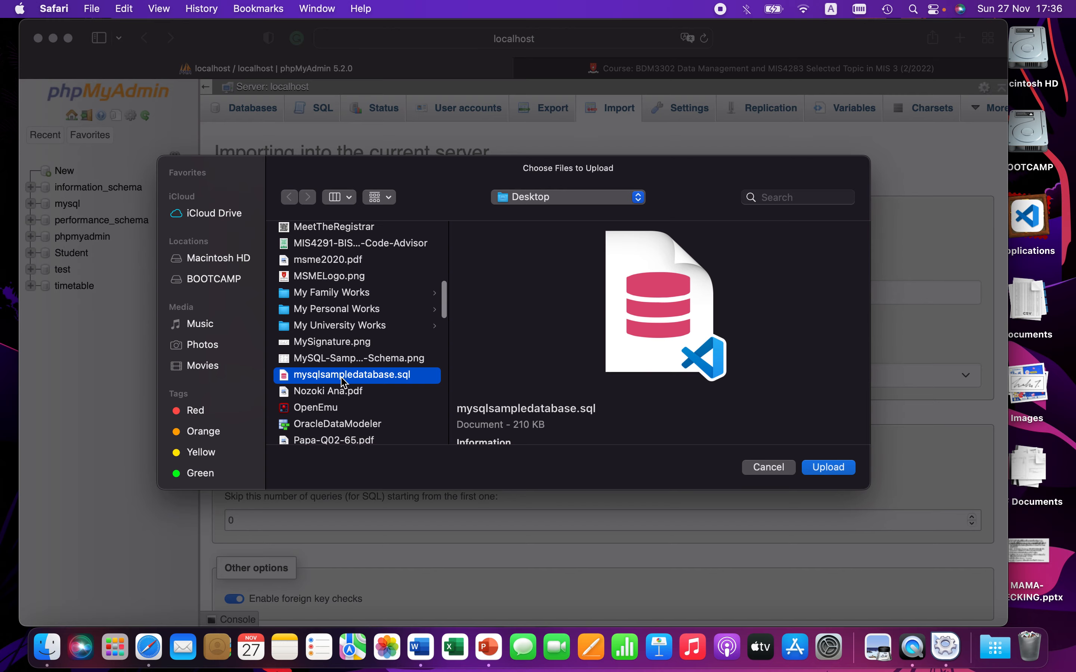
{"action": "double_click", "coordinate": [342, 378]}
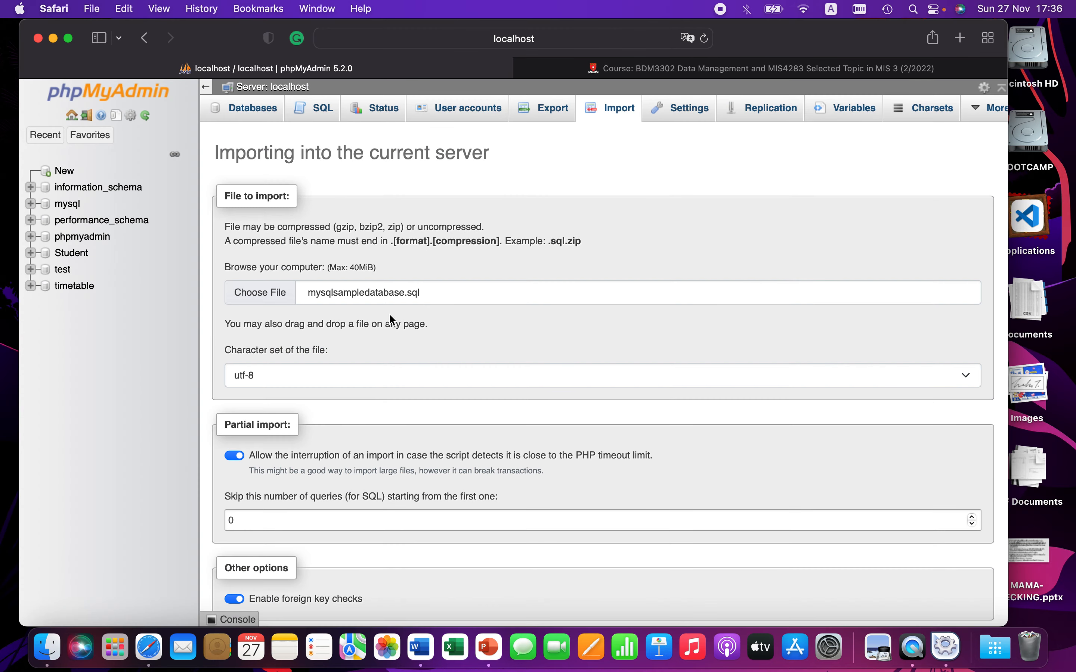
Step: Disable foreign key checks and set the SQL compatibility mode to MYSQL40
{"action": "scroll", "coordinate": [386, 340], "scroll_direction": "down", "scroll_amount": 10}
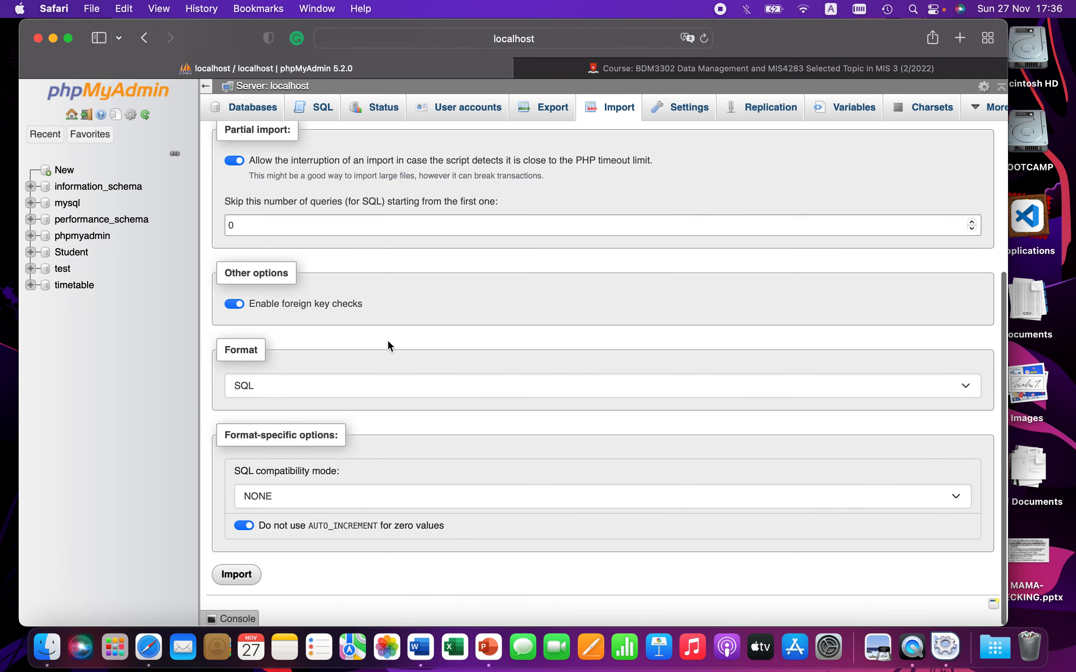
{"action": "scroll", "coordinate": [377, 332], "scroll_direction": "up", "scroll_amount": 4}
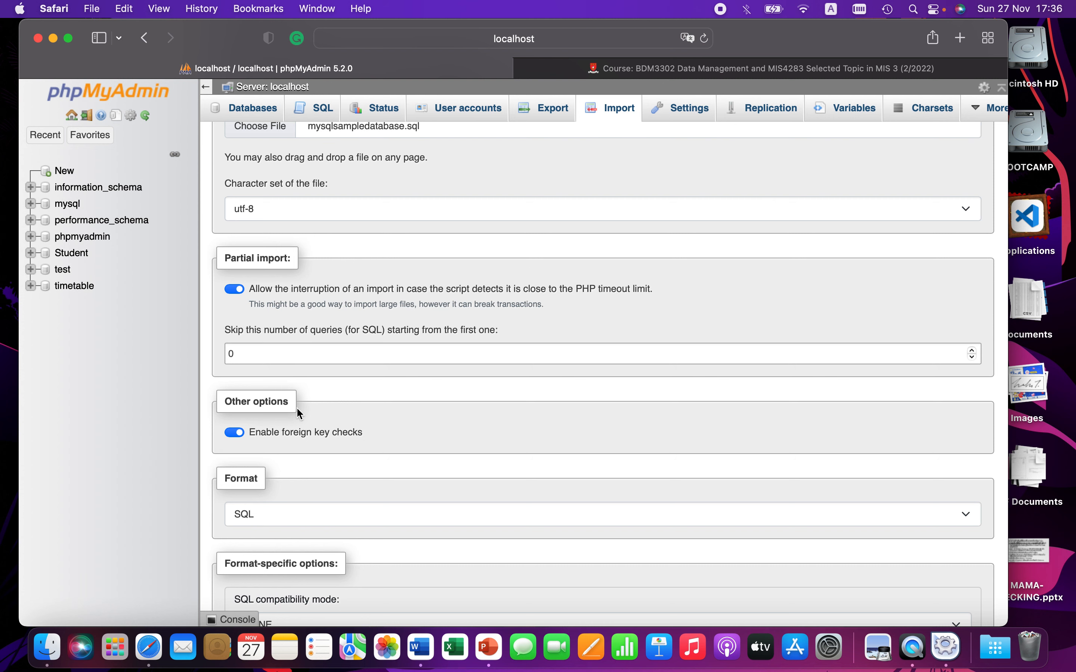
{"action": "scroll", "coordinate": [313, 431], "scroll_direction": "down", "scroll_amount": 3}
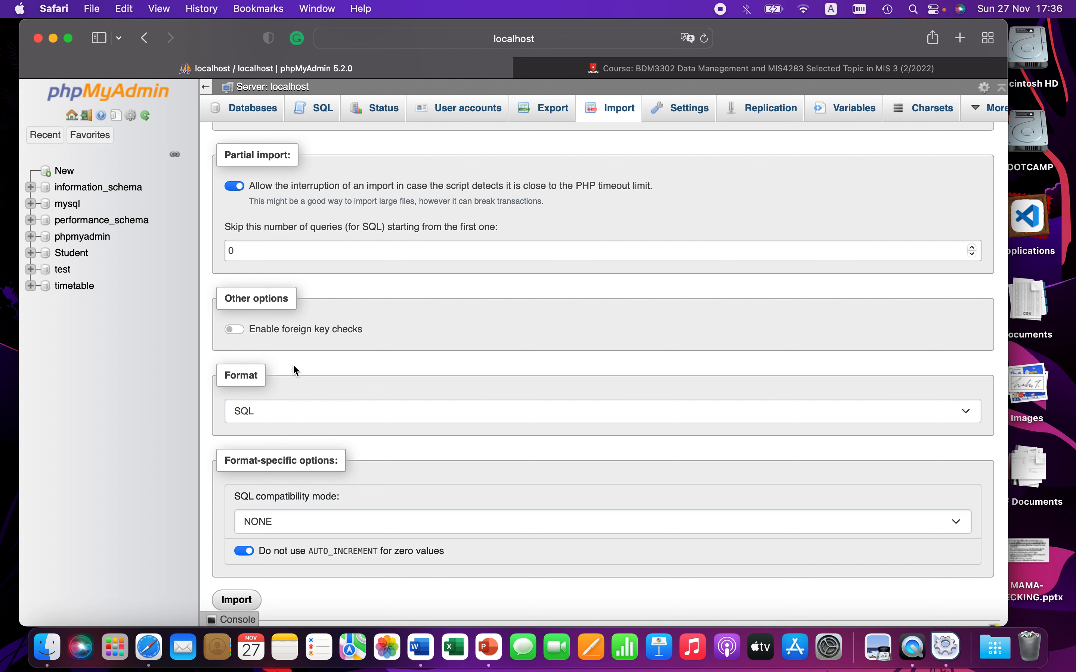
{"action": "scroll", "coordinate": [292, 363], "scroll_direction": "down", "scroll_amount": 1}
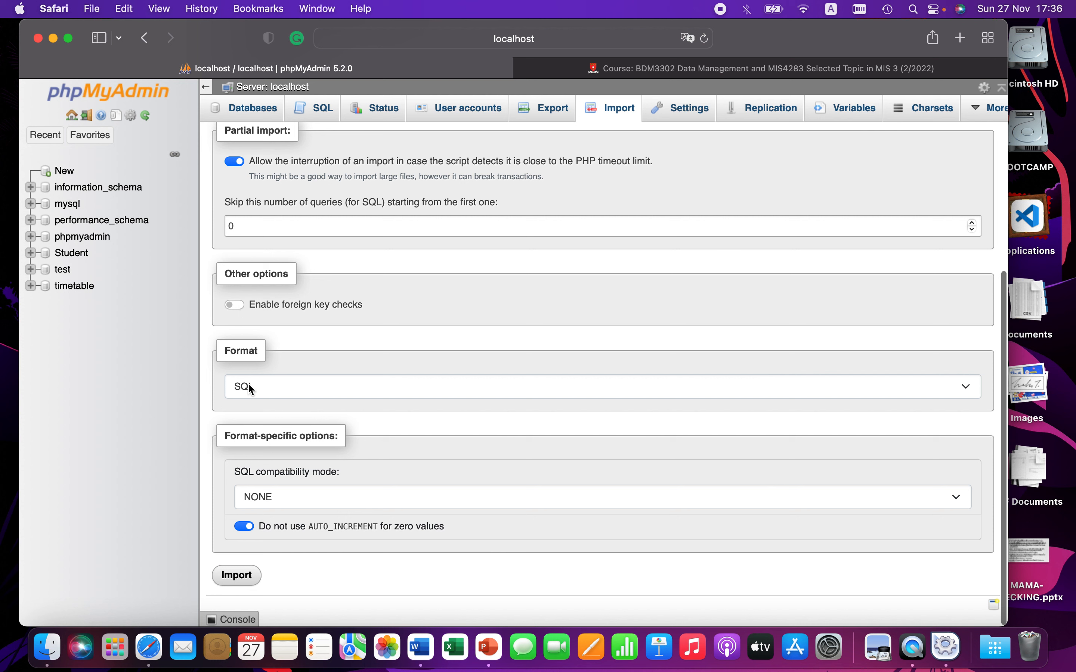
{"action": "left_click", "coordinate": [306, 491]}
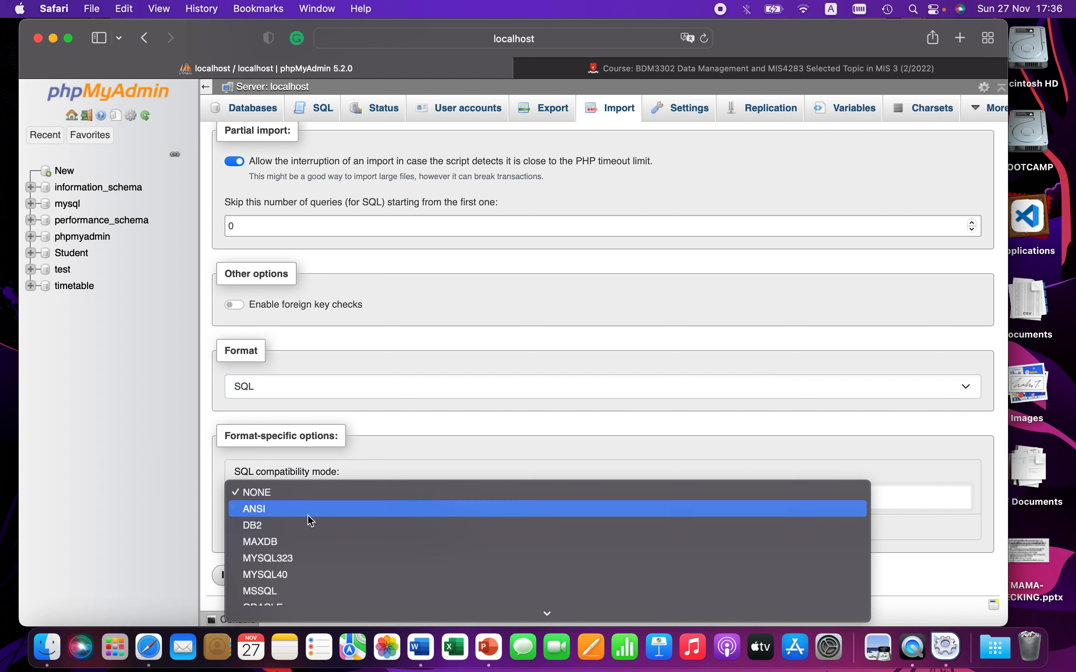
{"action": "scroll", "coordinate": [310, 575], "scroll_direction": "down", "scroll_amount": 1}
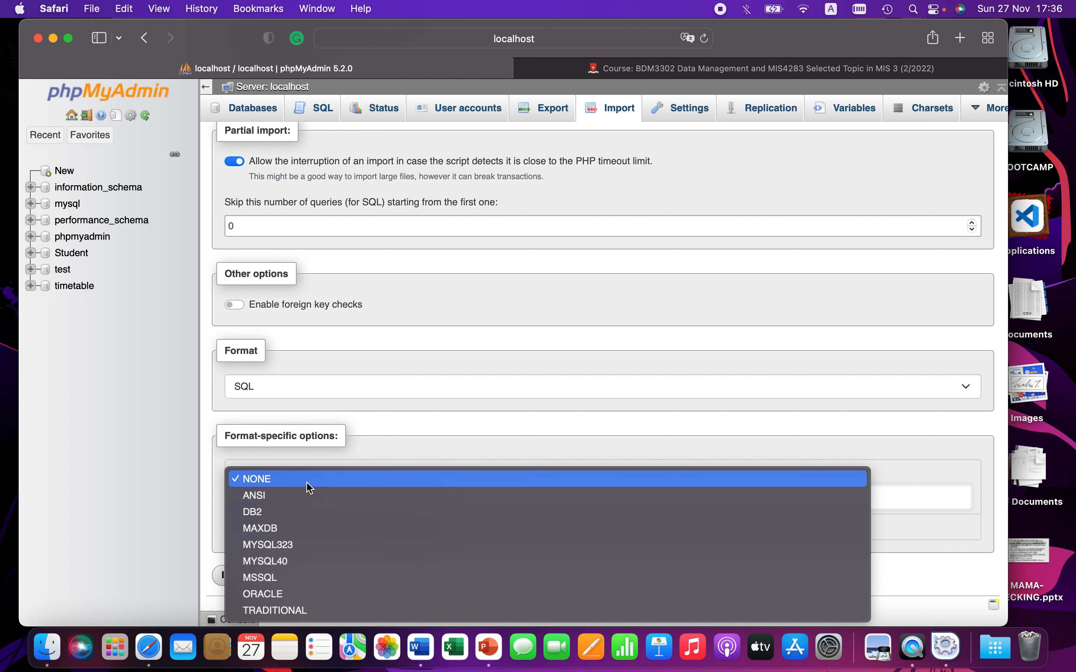
{"action": "left_click", "coordinate": [295, 561]}
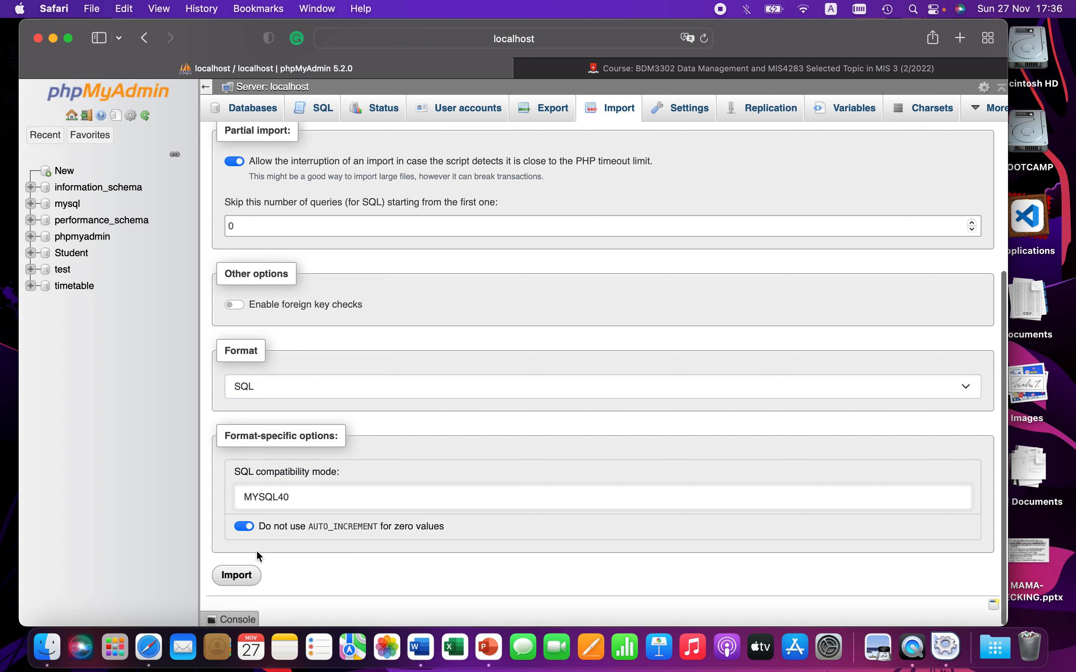
Step: Run the import and scroll through the executed query results
{"action": "left_click", "coordinate": [244, 576]}
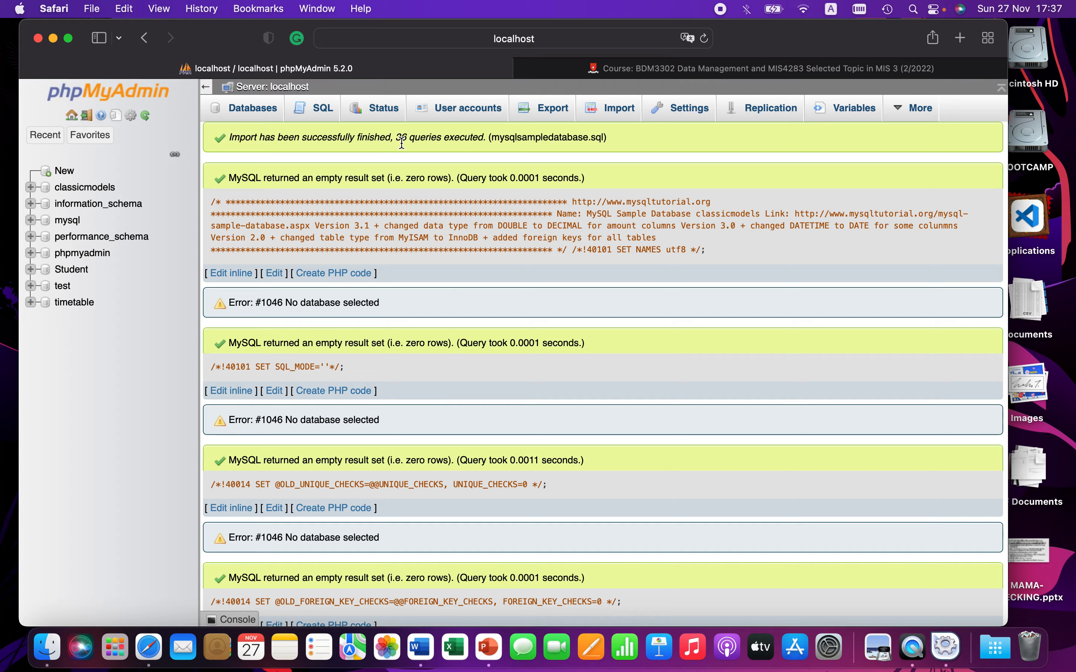
{"action": "scroll", "coordinate": [402, 143], "scroll_direction": "up", "scroll_amount": 3}
{"action": "scroll", "coordinate": [402, 143], "scroll_direction": "down", "scroll_amount": 3}
{"action": "scroll", "coordinate": [399, 273], "scroll_direction": "down", "scroll_amount": 5}
{"action": "scroll", "coordinate": [400, 273], "scroll_direction": "down", "scroll_amount": 20}
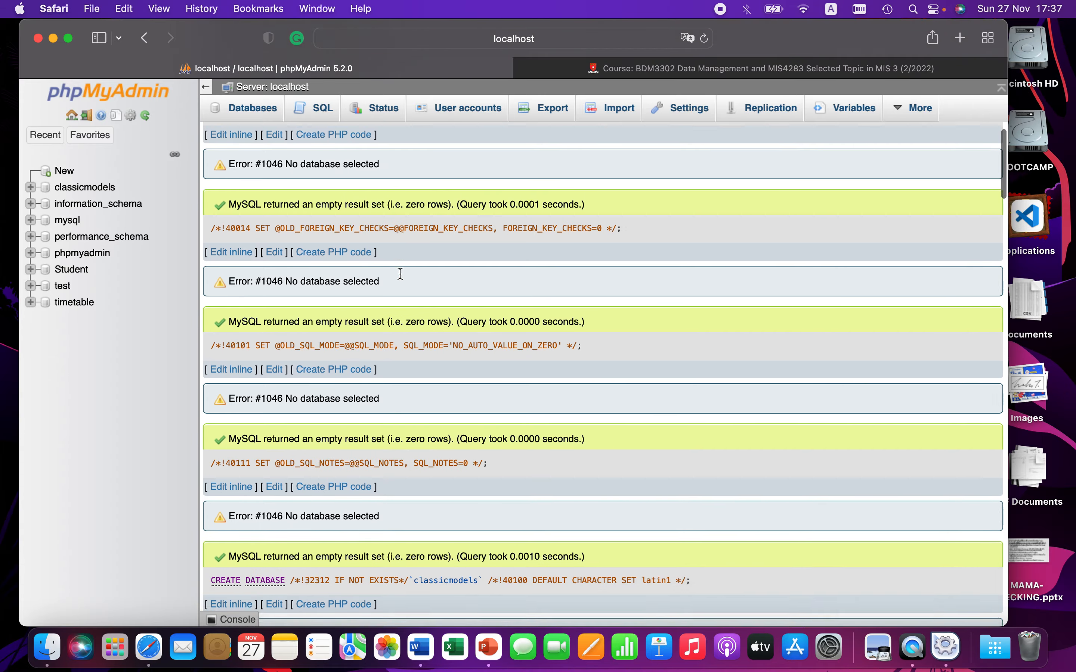
Step: Open the imported classicmodels database and its SQL query page
{"action": "scroll", "coordinate": [400, 273], "scroll_direction": "up", "scroll_amount": 20}
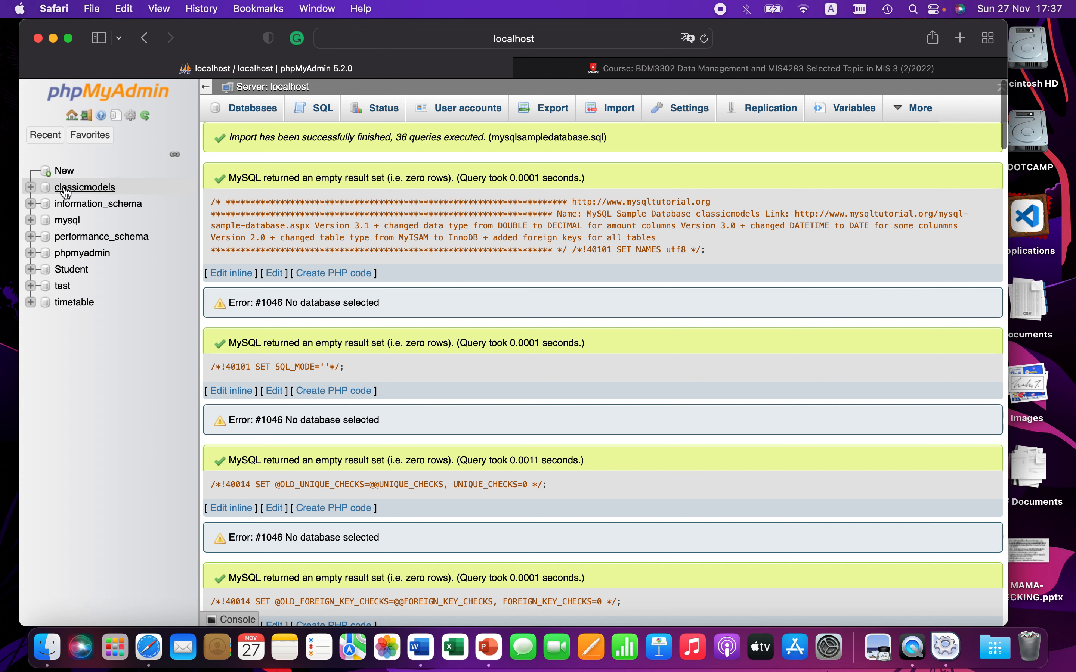
{"action": "left_click", "coordinate": [86, 188]}
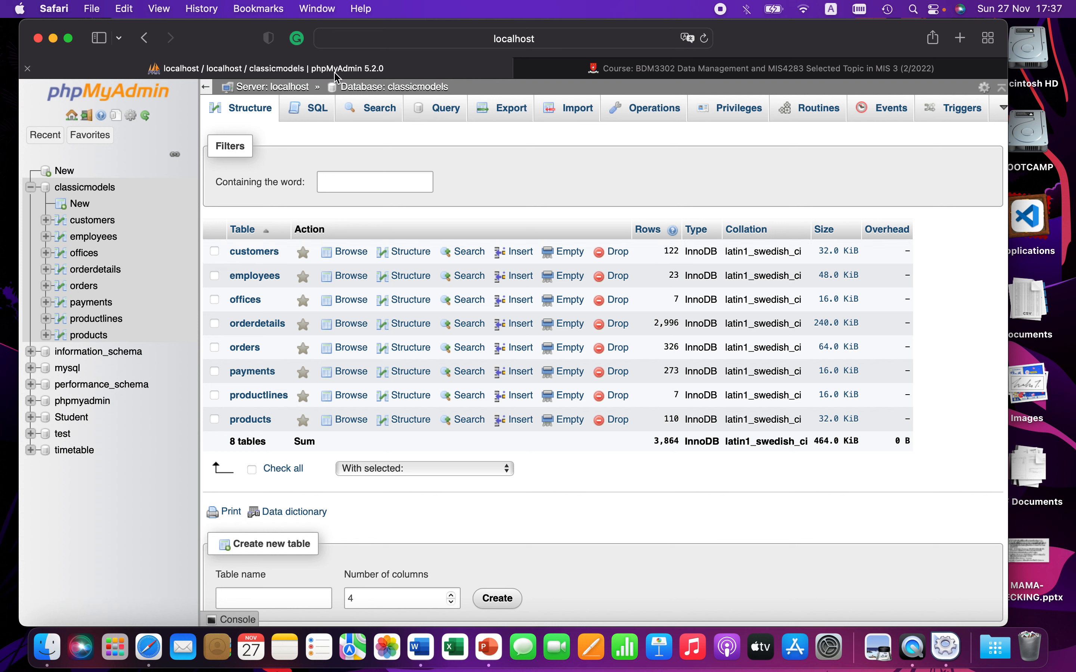
{"action": "left_click", "coordinate": [315, 107]}
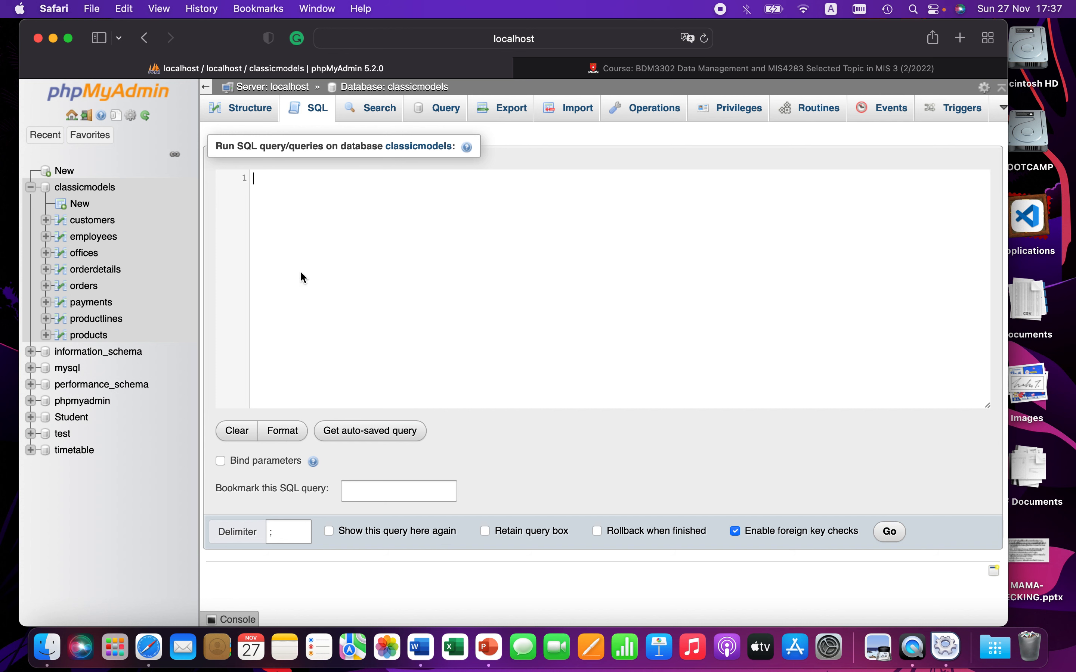
Step: Write and run the query select * from customers; on the classicmodels database
{"action": "type", "text": "SL"}
{"action": "key", "text": "BackSpace"}
{"action": "type", "text": "E"}
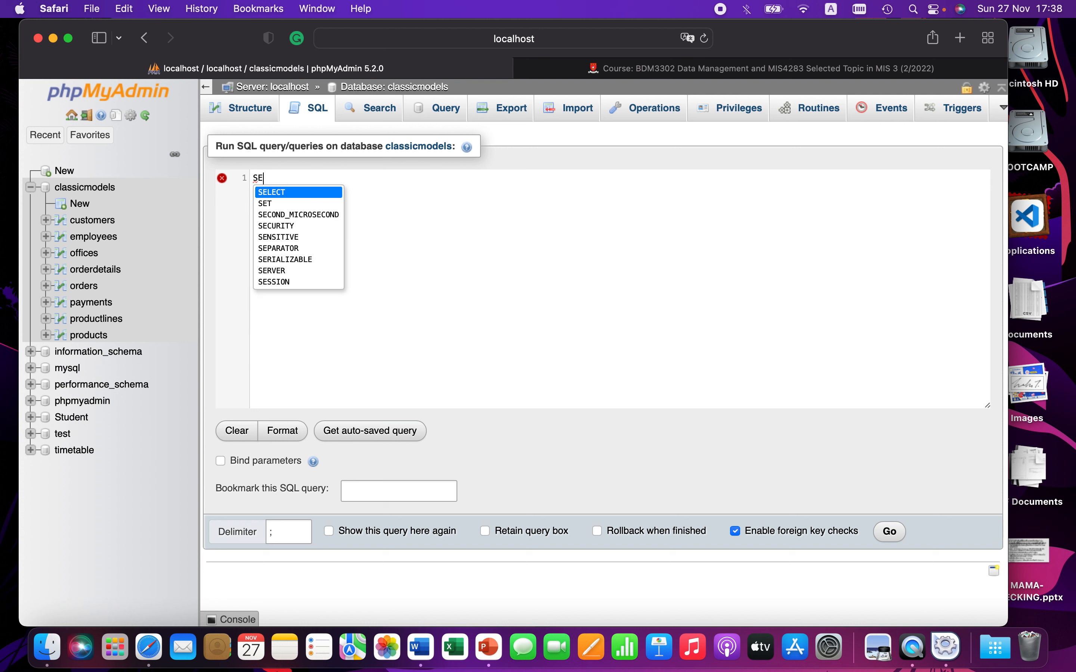
{"action": "type", "text": "LEC"}
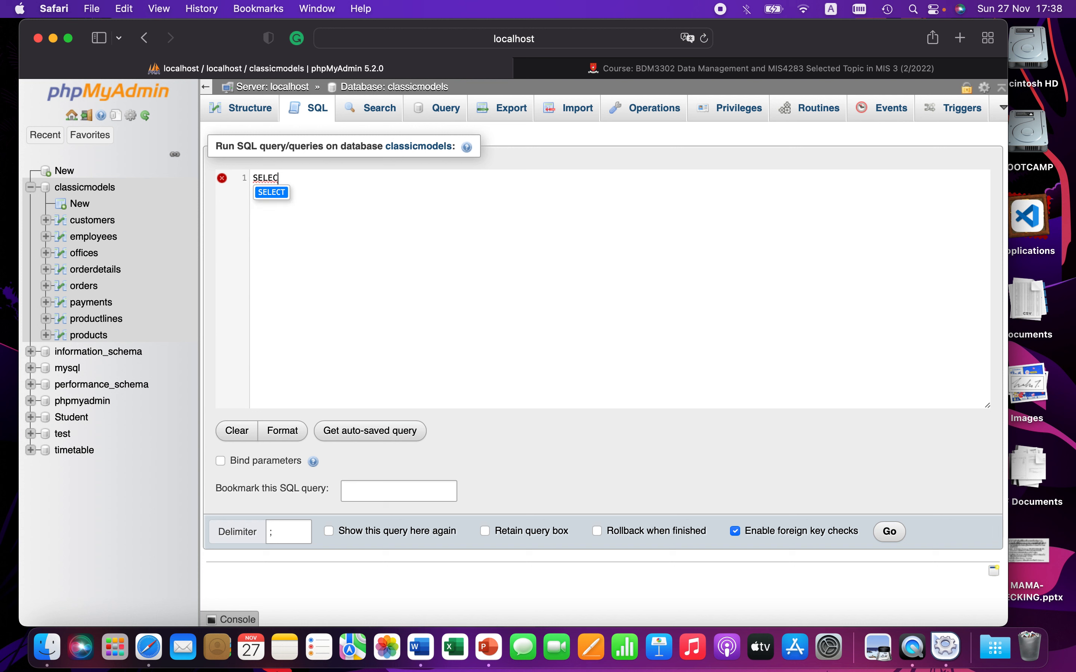
{"action": "type", "text": "T *"}
{"action": "key", "text": "Return"}
{"action": "type", "text": "FROM"}
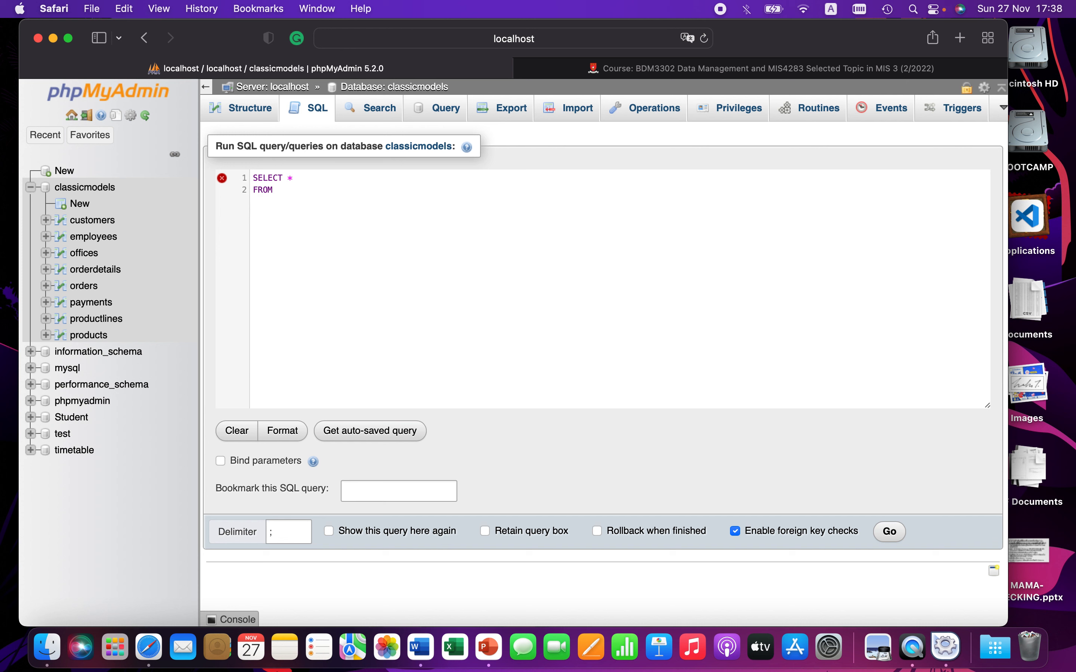
{"action": "key", "text": "BackSpace"}
{"action": "key", "text": "BackSpace"}
{"action": "key", "text": "BackSpace"}
{"action": "key", "text": "BackSpace"}
{"action": "key", "text": "BackSpace"}
{"action": "key", "text": "BackSpace"}
{"action": "key", "text": "BackSpace"}
{"action": "key", "text": "BackSpace"}
{"action": "key", "text": "BackSpace"}
{"action": "key", "text": "BackSpace"}
{"action": "key", "text": "BackSpace"}
{"action": "key", "text": "BackSpace"}
{"action": "key", "text": "BackSpace"}
{"action": "key", "text": "BackSpace"}
{"action": "type", "text": "select"}
{"action": "type", "text": " * "}
{"action": "type", "text": "from "}
{"action": "type", "text": "Custome"}
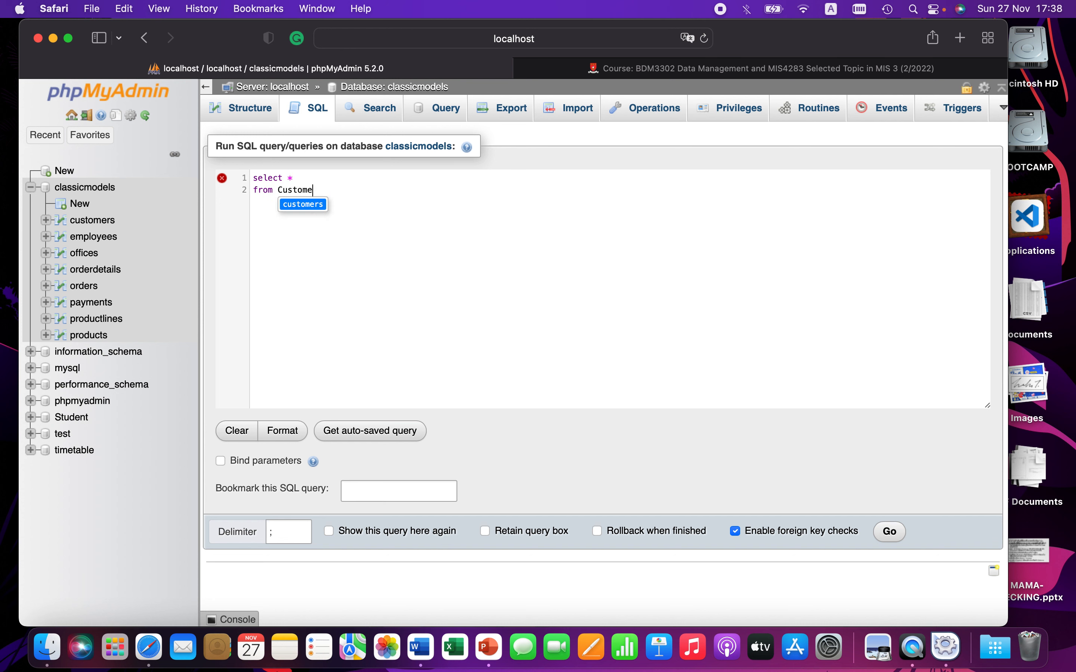
{"action": "type", "text": "rs"}
{"action": "left_click", "coordinate": [283, 192]}
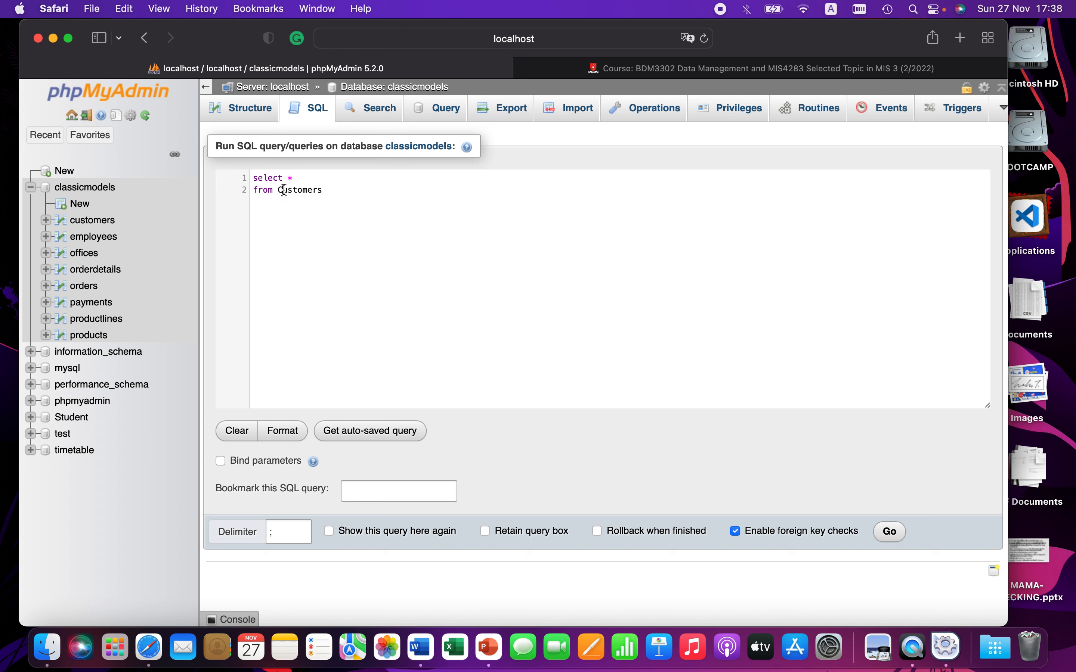
{"action": "double_click", "coordinate": [283, 192]}
{"action": "type", "text": "c"}
{"action": "key", "text": "Return"}
{"action": "type", "text": ";"}
{"action": "left_click", "coordinate": [889, 532]}
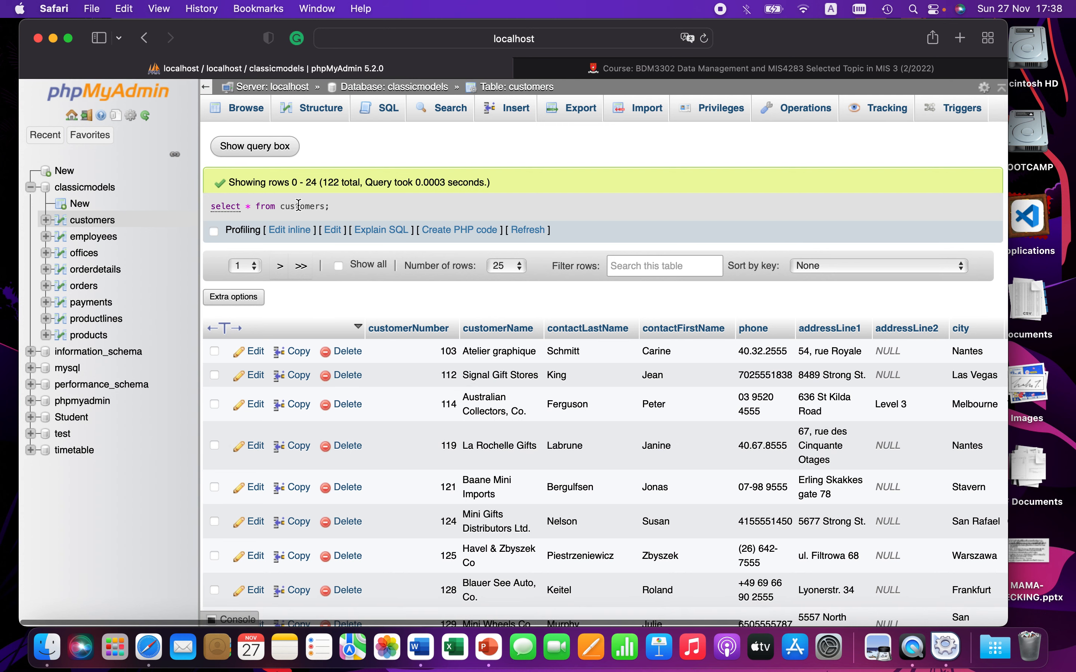
Step: Scroll through the customers query results
{"action": "scroll", "coordinate": [577, 385], "scroll_direction": "down", "scroll_amount": 8}
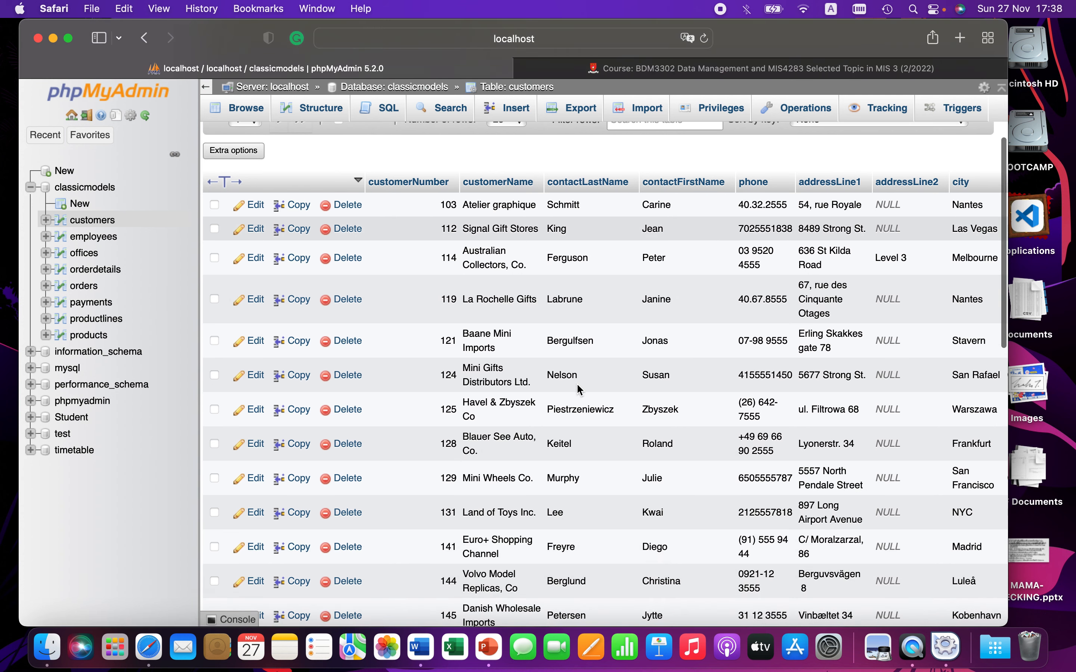
{"action": "scroll", "coordinate": [577, 388], "scroll_direction": "down", "scroll_amount": 10}
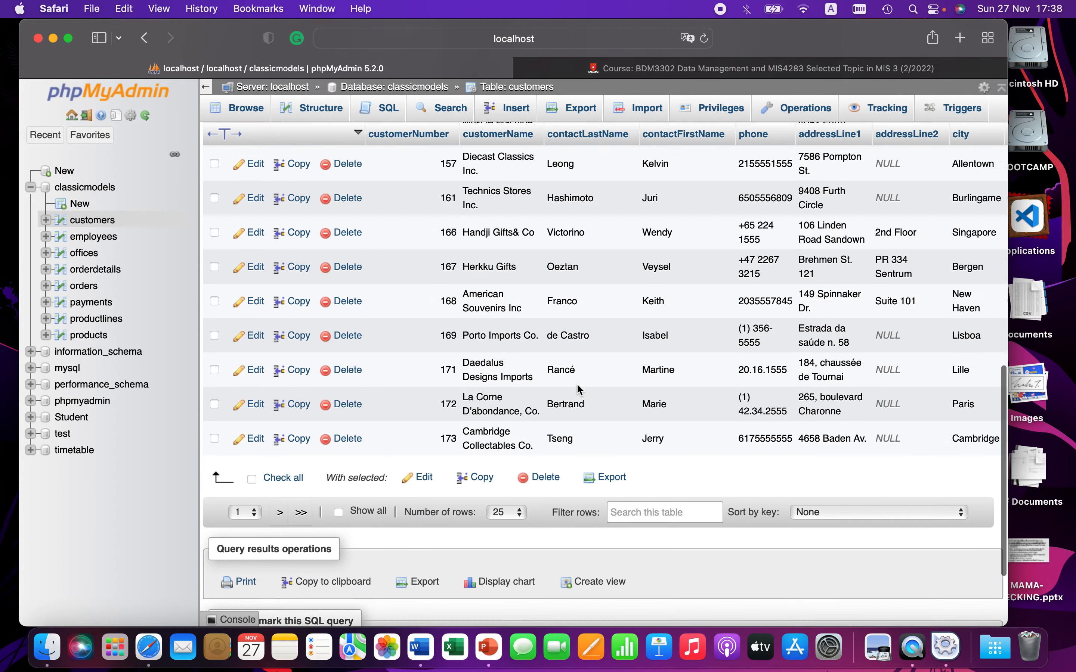
{"action": "scroll", "coordinate": [577, 385], "scroll_direction": "up", "scroll_amount": 18}
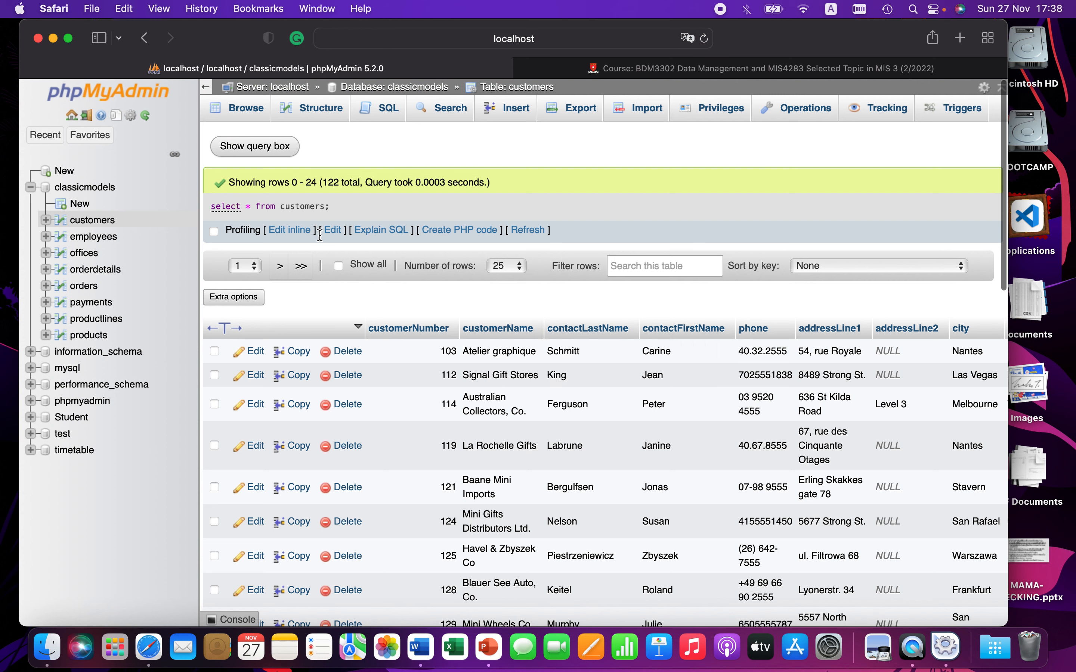
Step: Edit the query to select customerNumber, customerName and country from customers, and run it
{"action": "left_click", "coordinate": [333, 229]}
{"action": "left_click", "coordinate": [351, 177]}
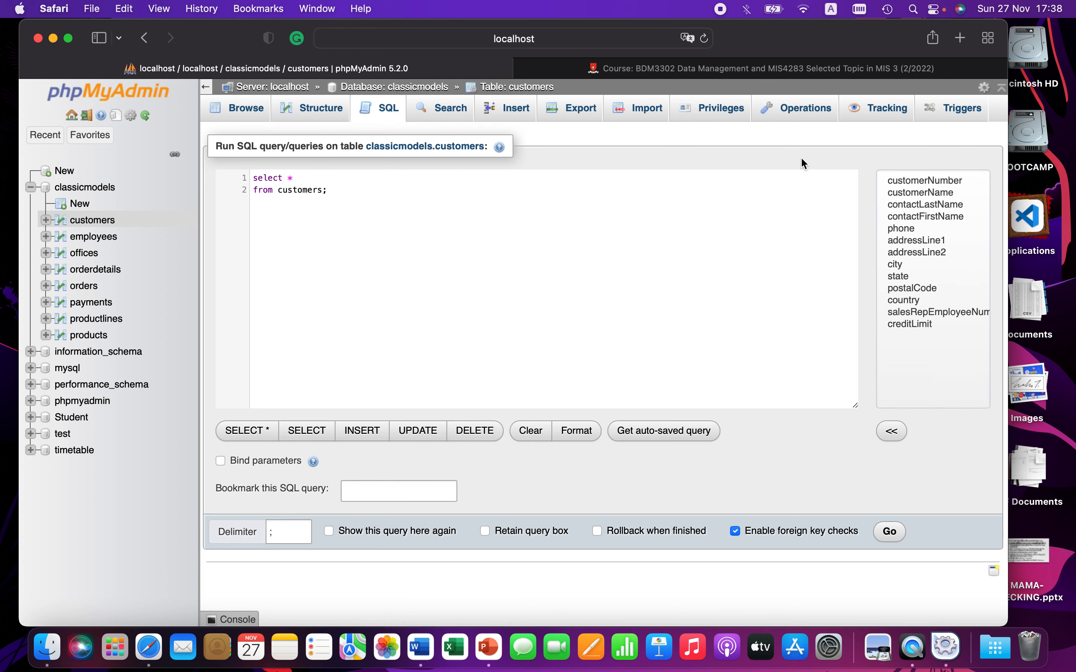
{"action": "double_click", "coordinate": [921, 181]}
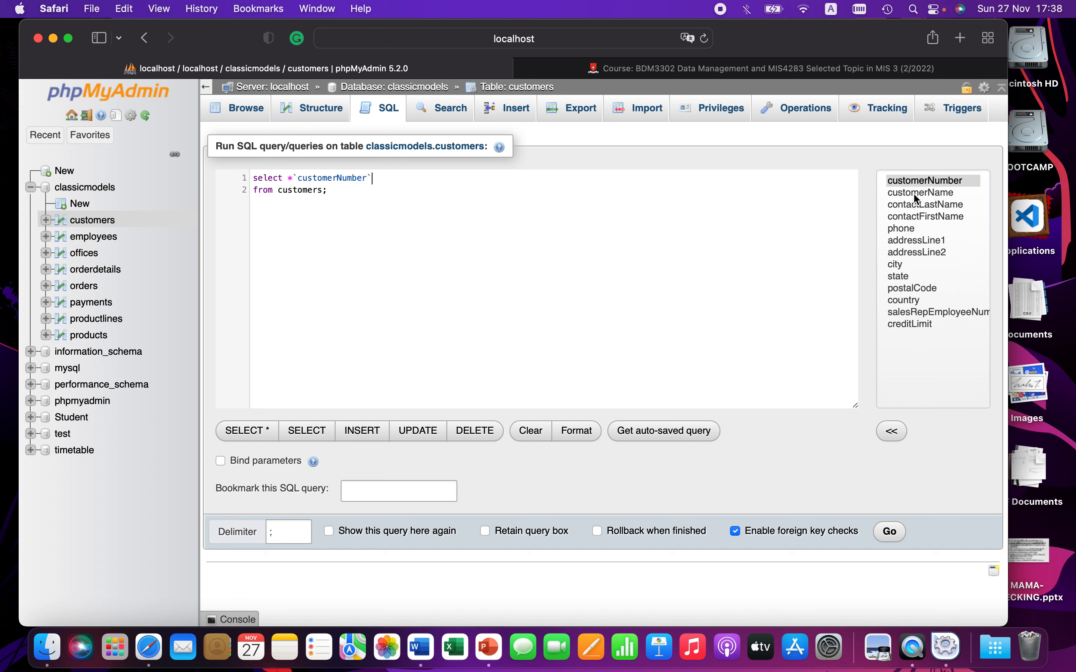
{"action": "double_click", "coordinate": [920, 193]}
{"action": "left_click", "coordinate": [293, 178]}
{"action": "key", "text": "BackSpace"}
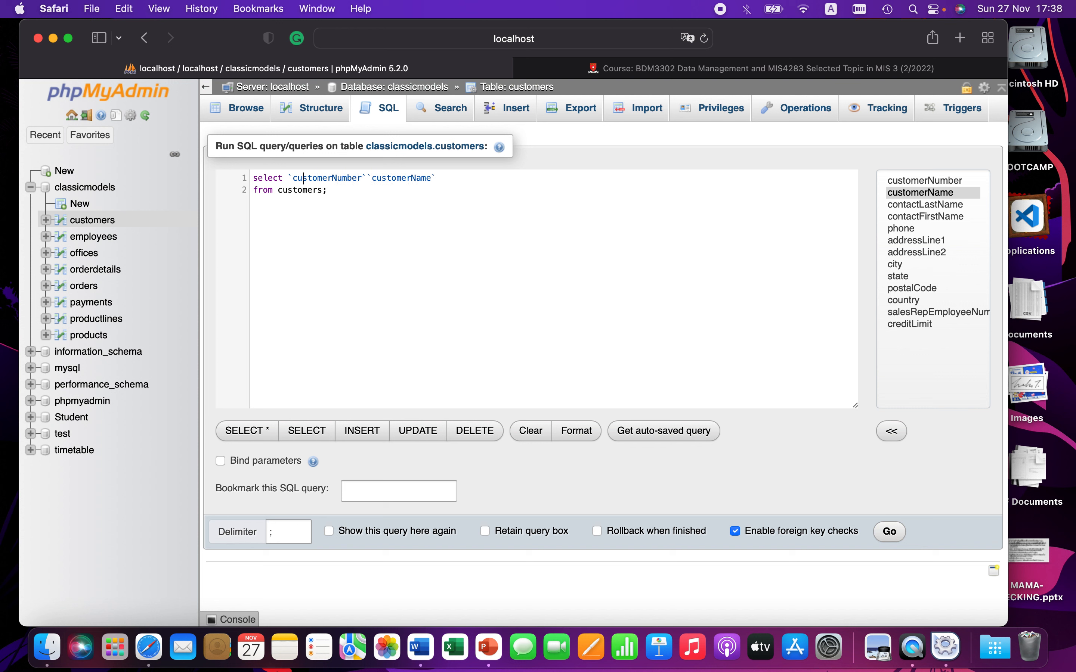
{"action": "key", "text": "Right"}
{"action": "type", "text": ","}
{"action": "left_click", "coordinate": [460, 175]}
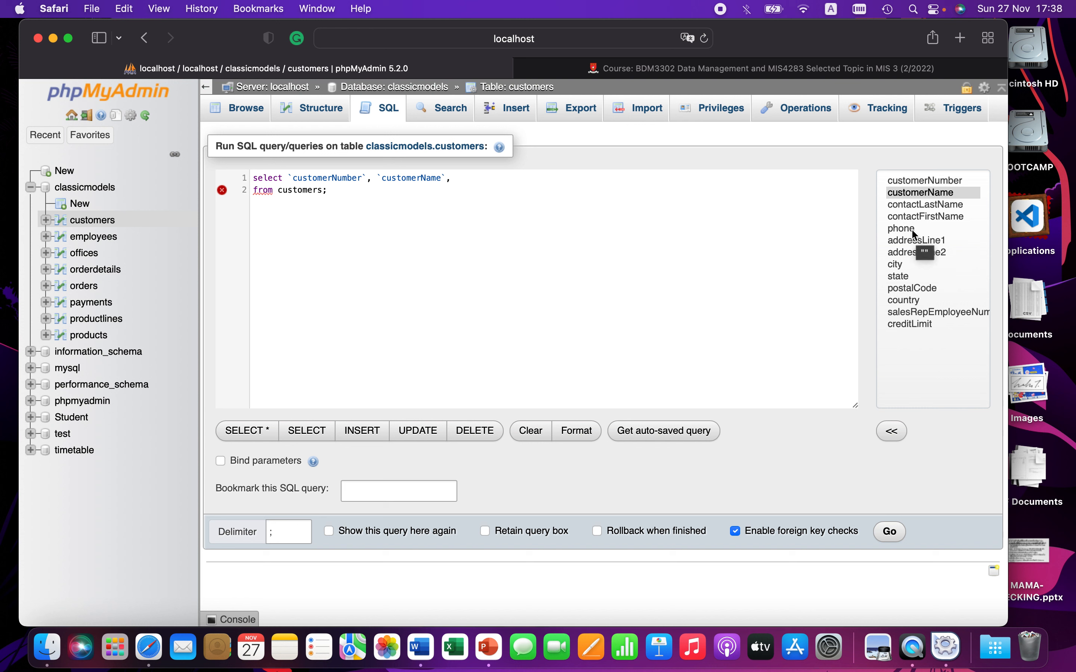
{"action": "left_click", "coordinate": [907, 300]}
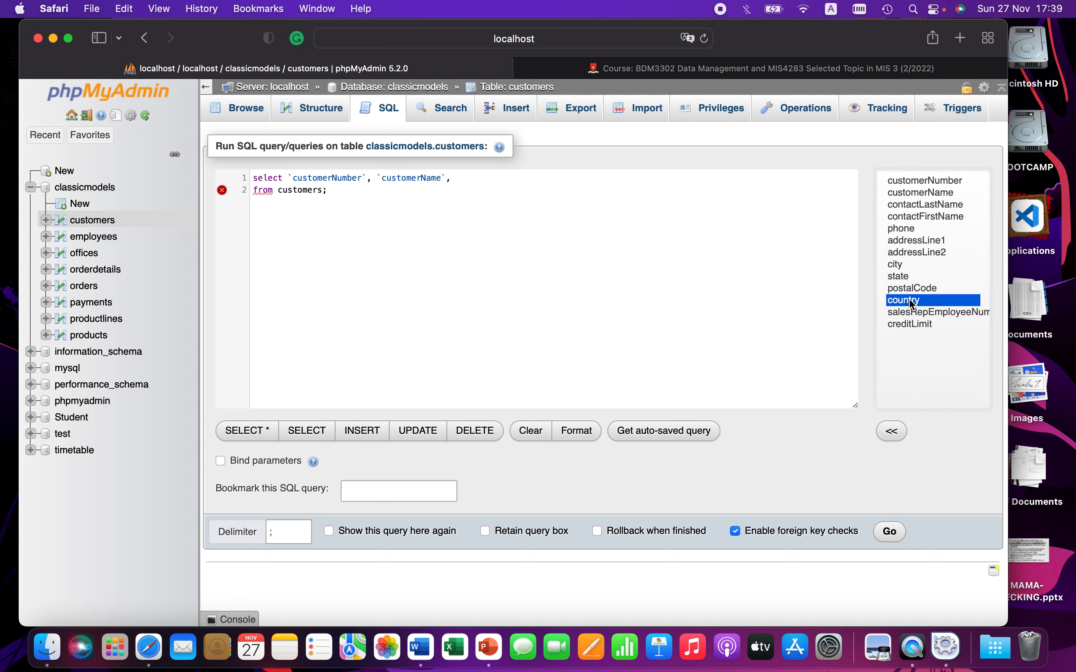
{"action": "double_click", "coordinate": [907, 301]}
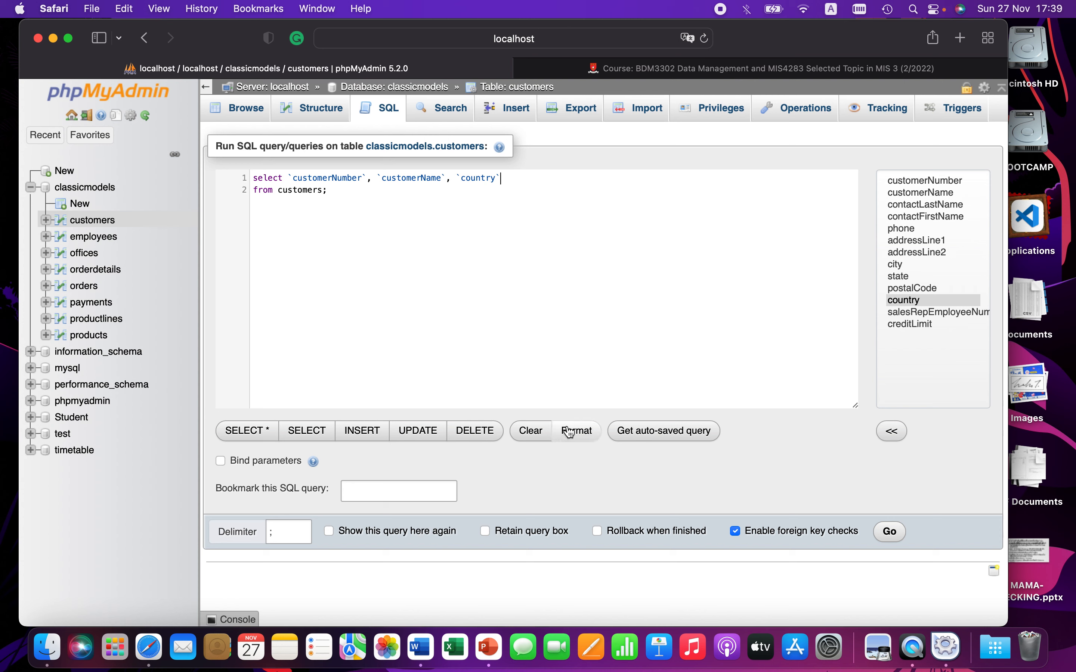
{"action": "left_click", "coordinate": [888, 532]}
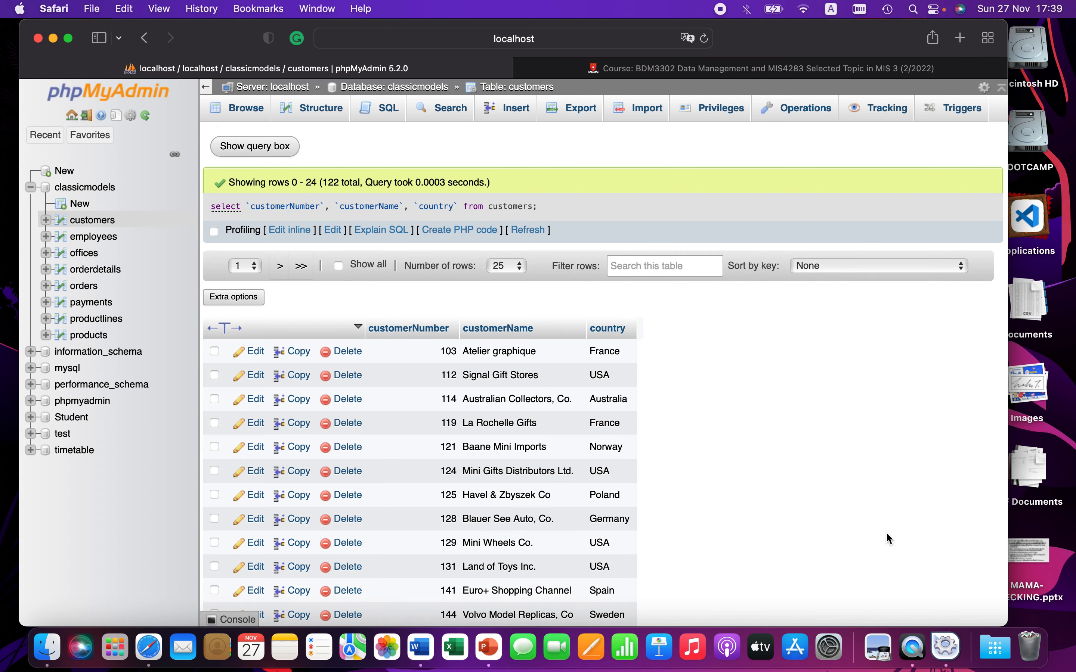
Step: Review the three-column results and reopen the query in the SQL editor
{"action": "scroll", "coordinate": [641, 437], "scroll_direction": "down", "scroll_amount": 5}
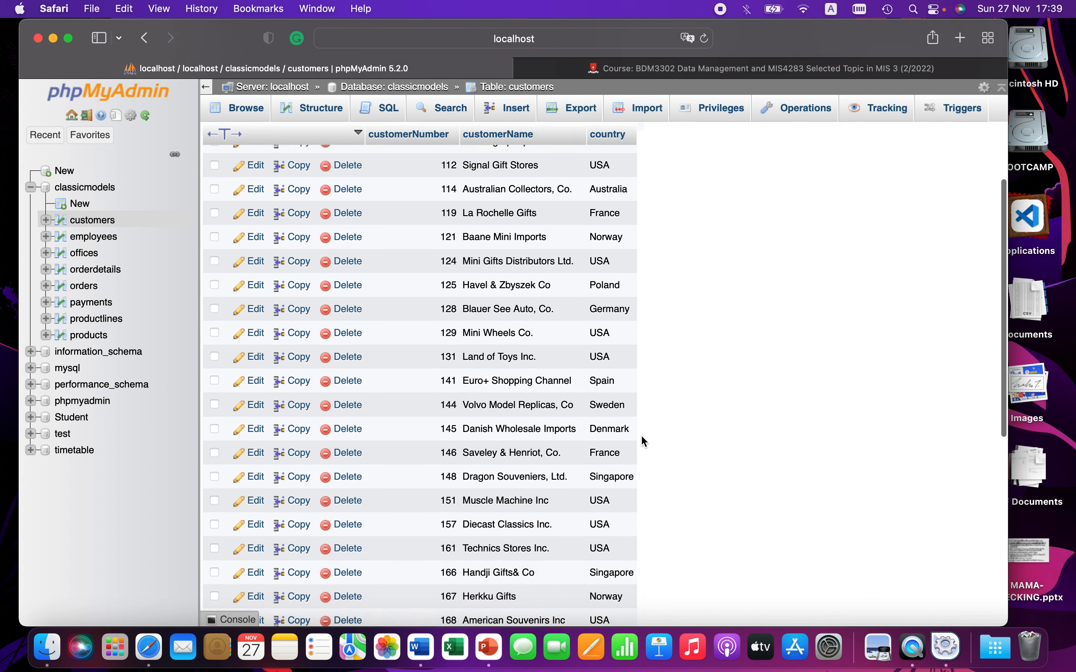
{"action": "scroll", "coordinate": [641, 434], "scroll_direction": "down", "scroll_amount": 10}
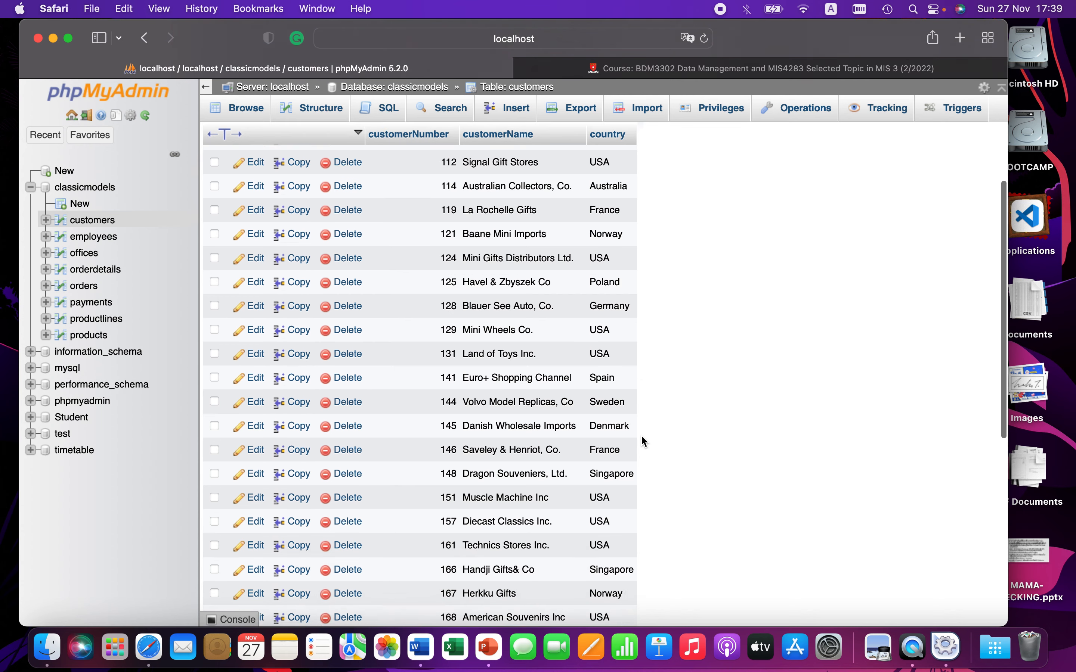
{"action": "scroll", "coordinate": [641, 435], "scroll_direction": "up", "scroll_amount": 15}
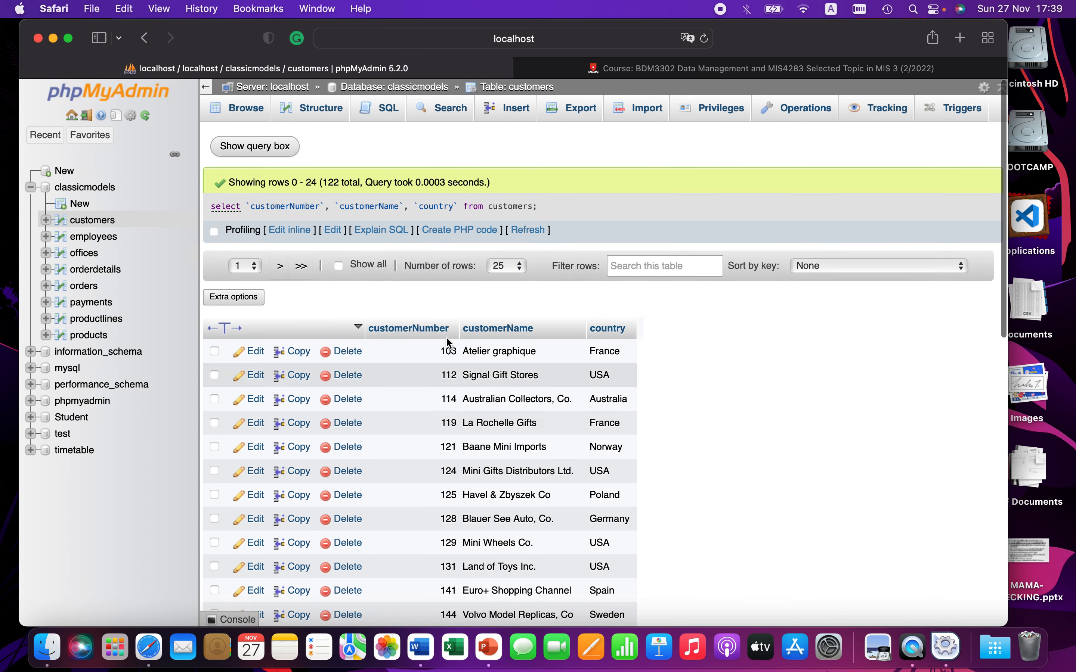
{"action": "left_click", "coordinate": [334, 230]}
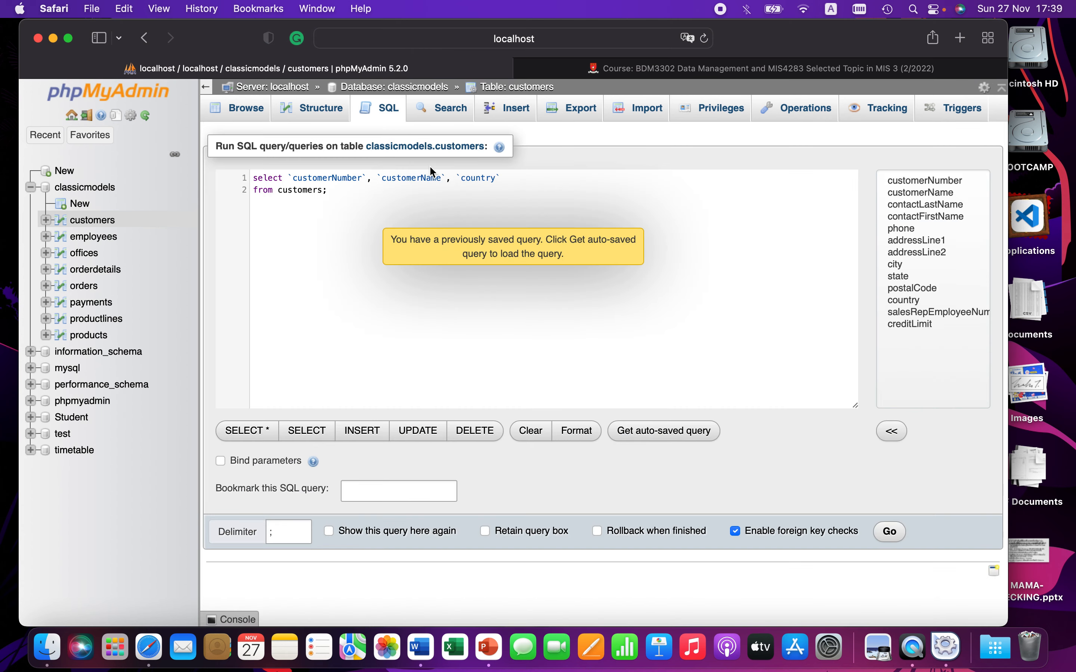
{"action": "left_click_drag", "start_coordinate": [517, 178], "coordinate": [292, 176]}
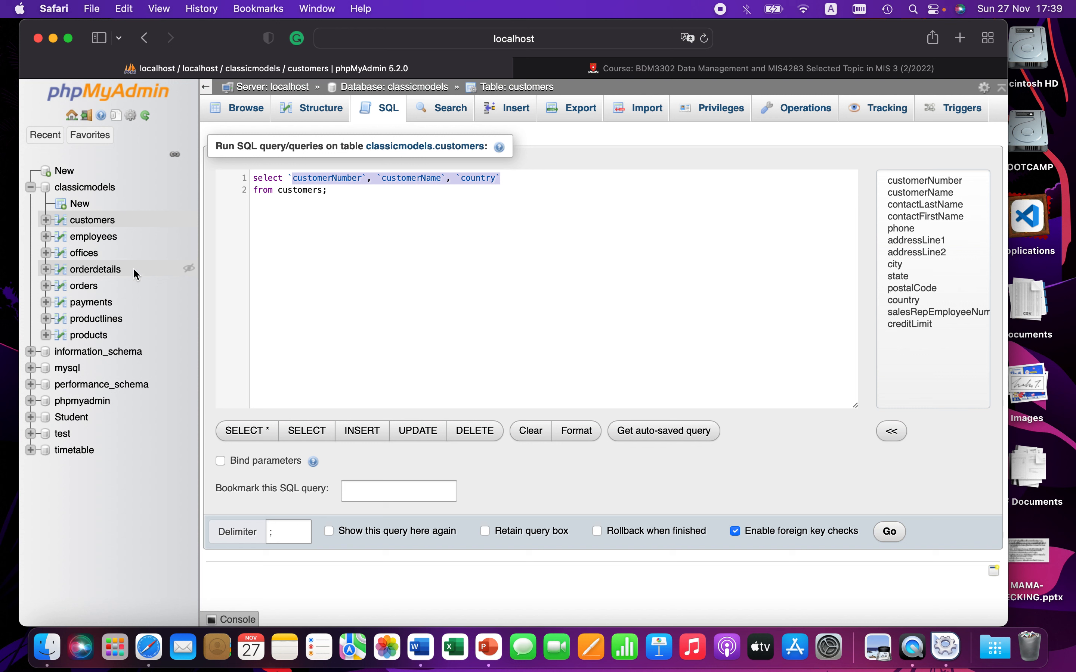
{"action": "left_click", "coordinate": [444, 245]}
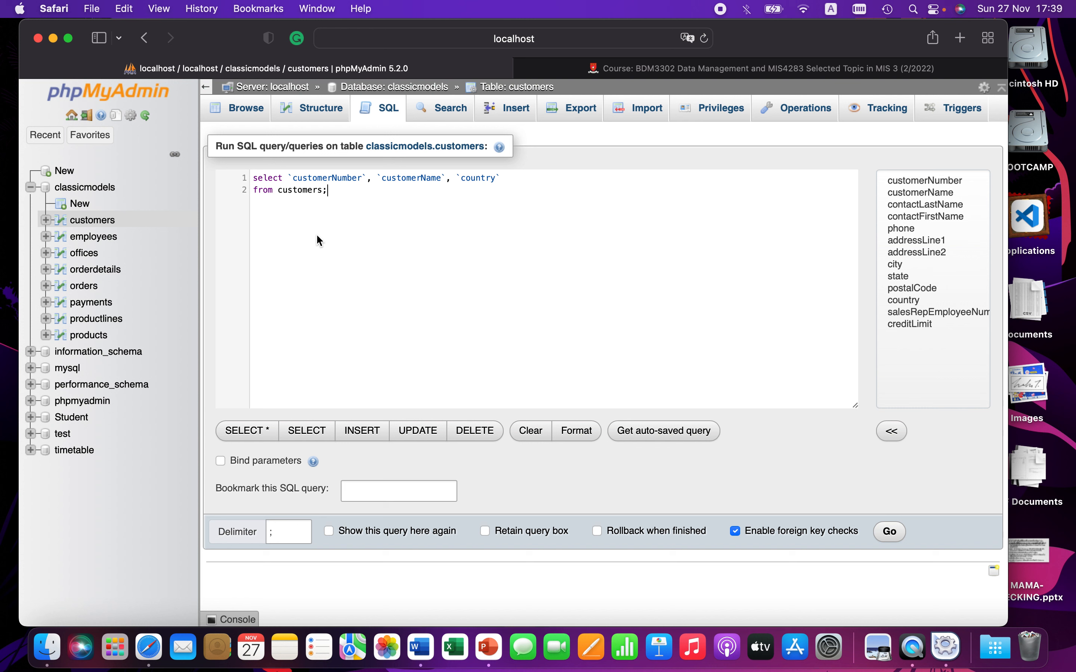
{"action": "key", "text": "F4"}
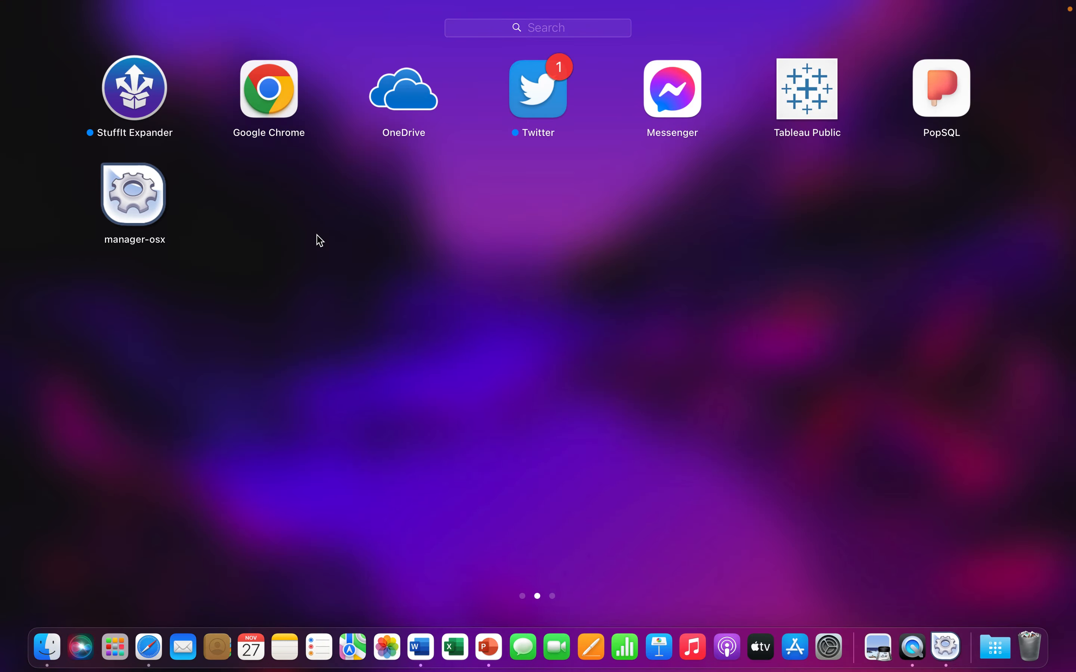
{"action": "scroll", "coordinate": [512, 230], "scroll_direction": "right", "scroll_amount": 5}
{"action": "scroll", "coordinate": [512, 231], "scroll_direction": "left", "scroll_amount": 5}
{"action": "left_click", "coordinate": [947, 93]}
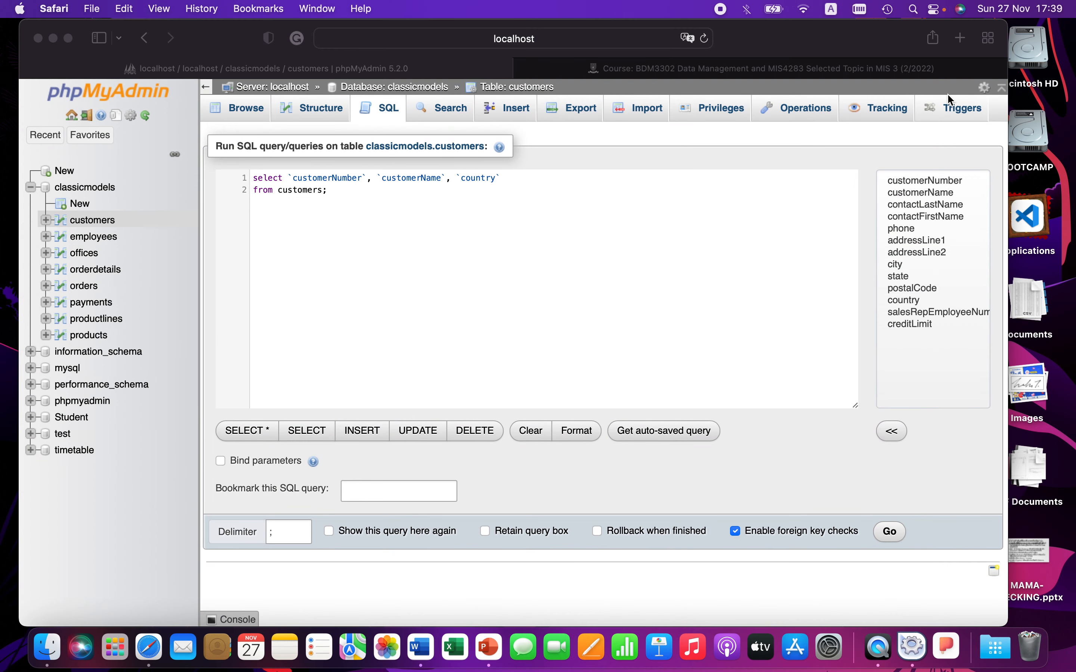